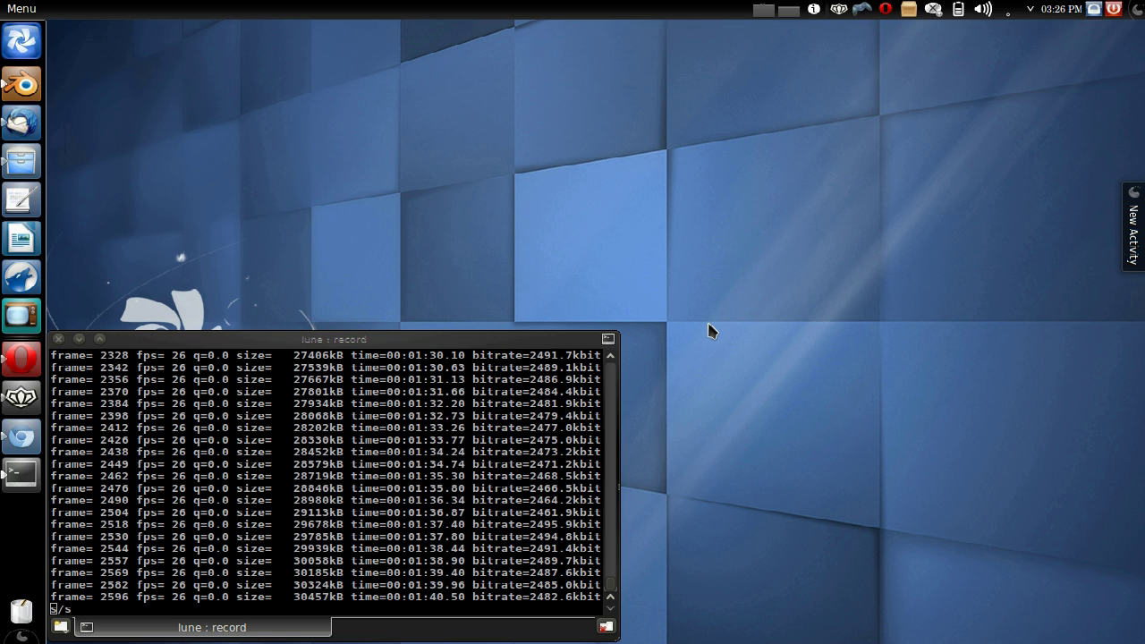
Bring up the YouTube comment requesting a tumbling 3D text tutorial in Chromium, and minimize the browser
click(21, 437)
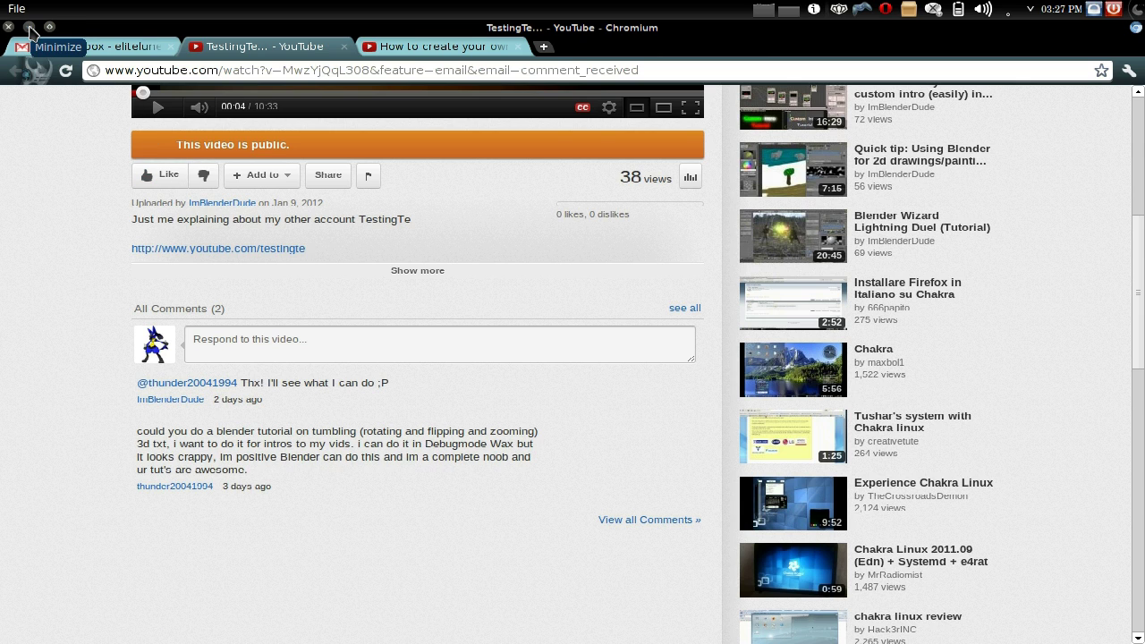
click(28, 28)
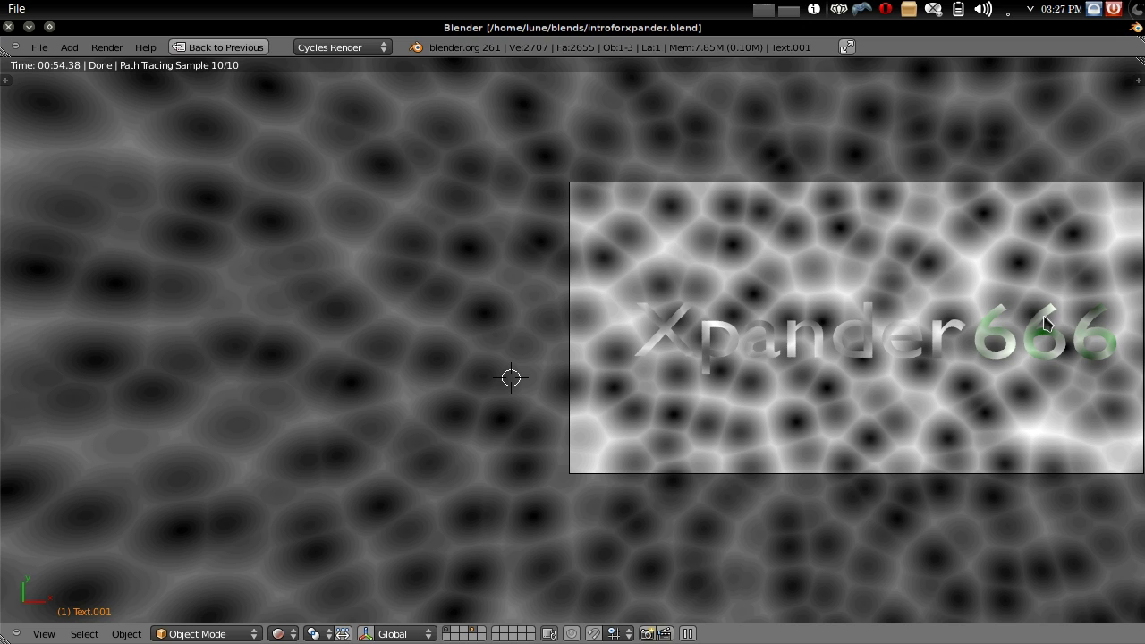
Set the viewport shading to Solid and play the Xpander666 intro animation through the camera
click(282, 633)
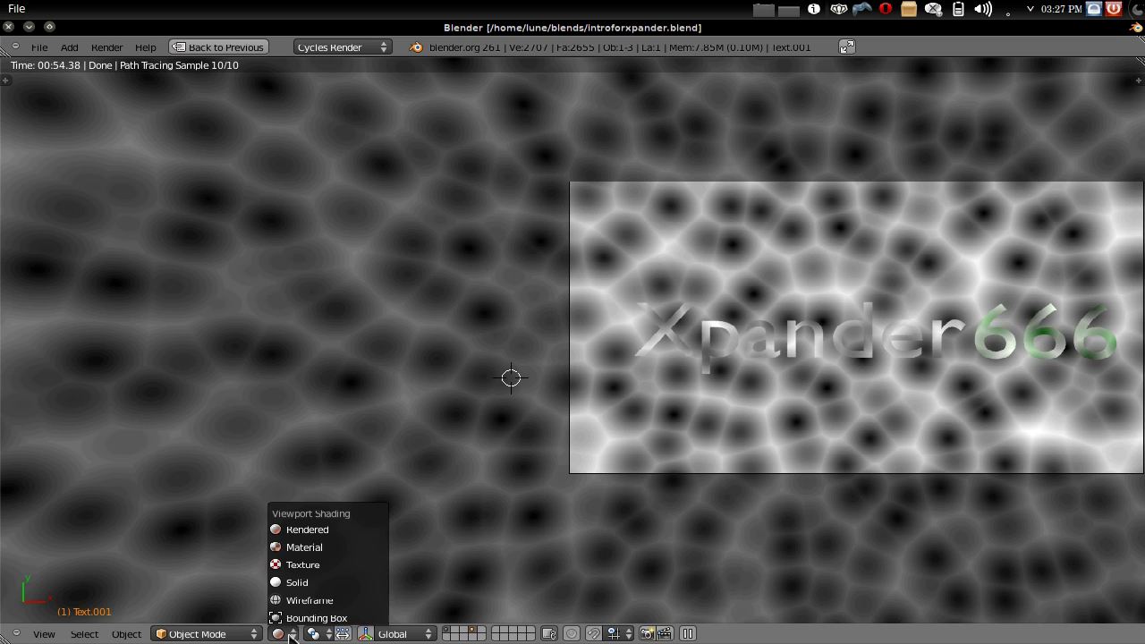
click(298, 585)
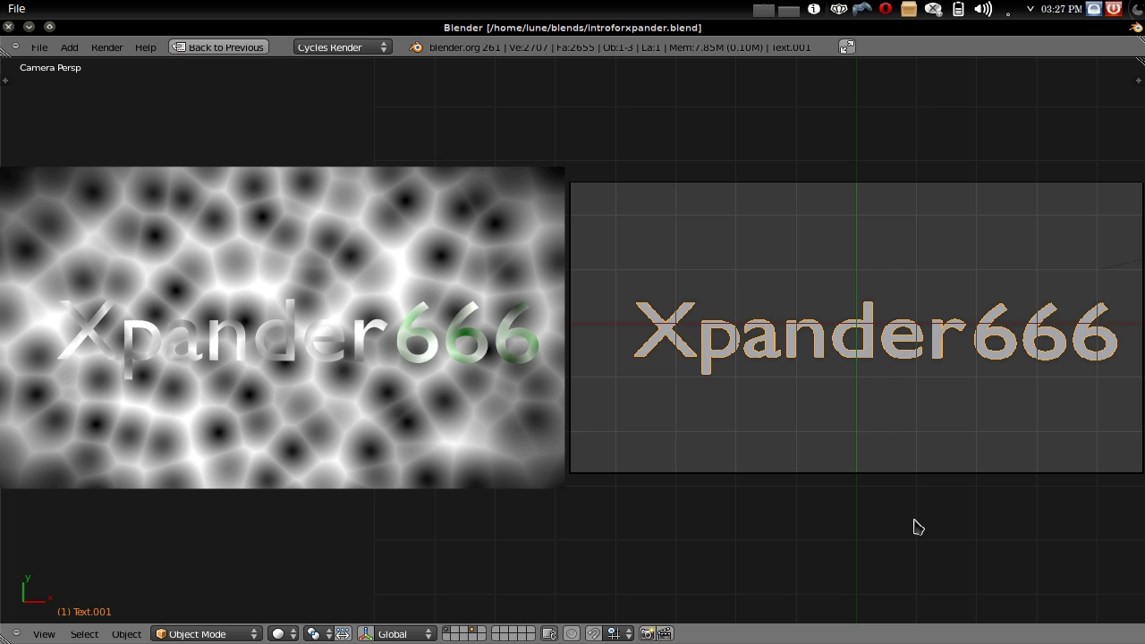
key(alt+a)
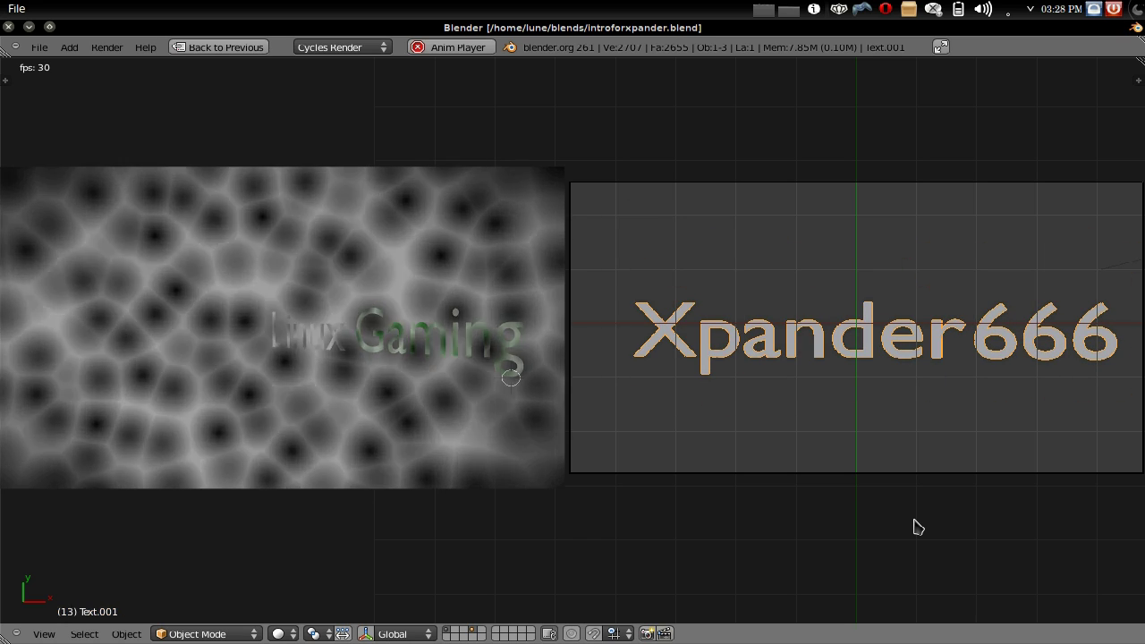
key(Escape)
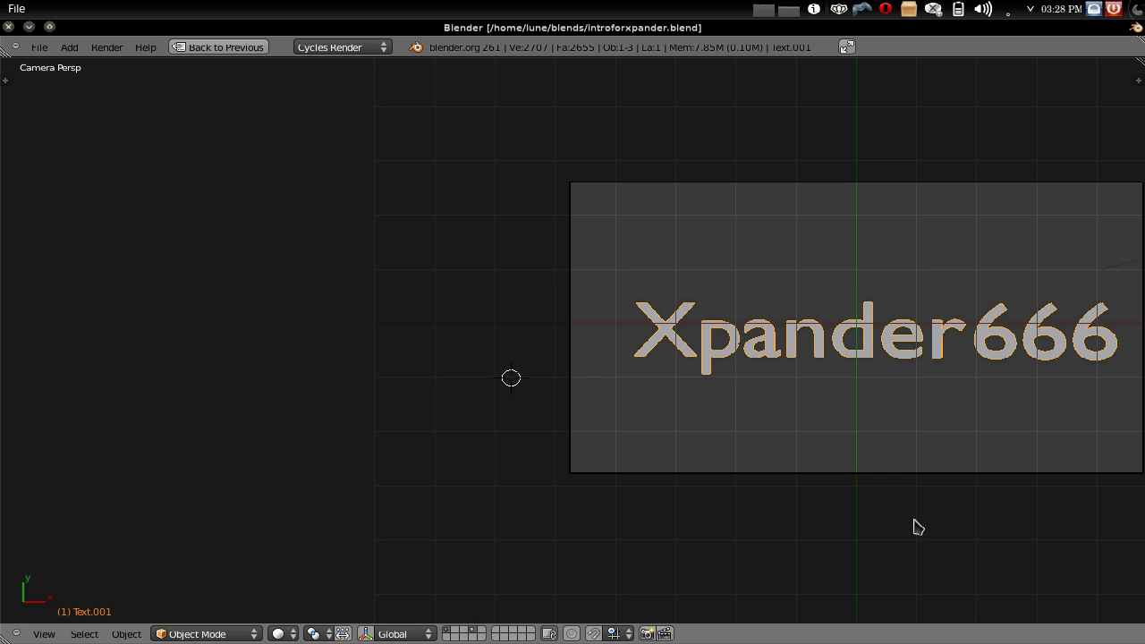
key(alt+F4)
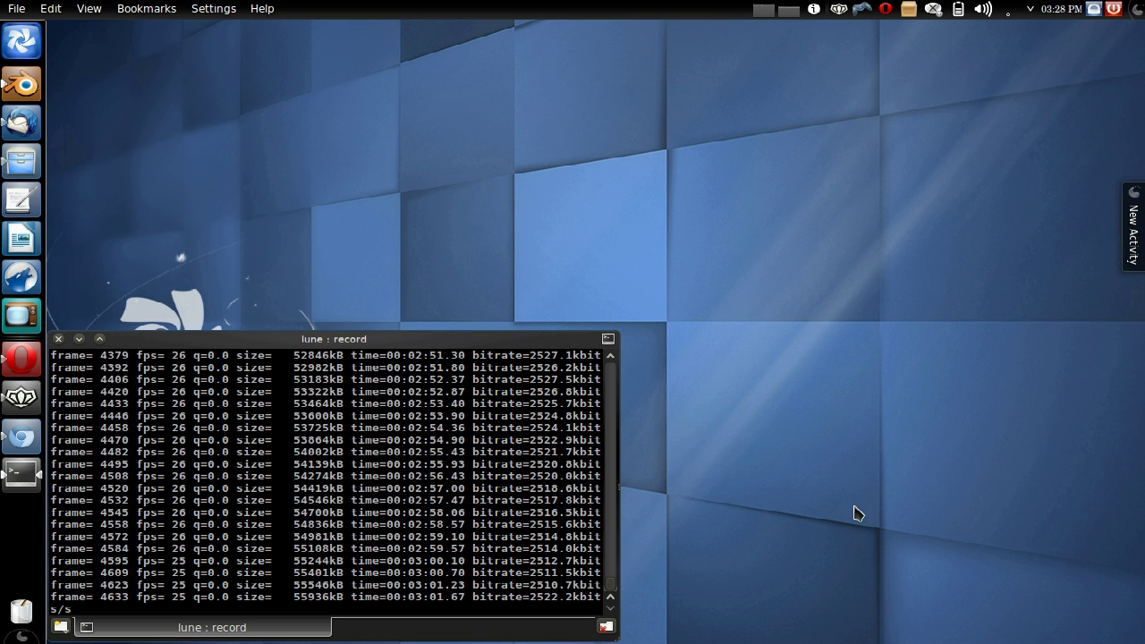
key(alt+Tab)
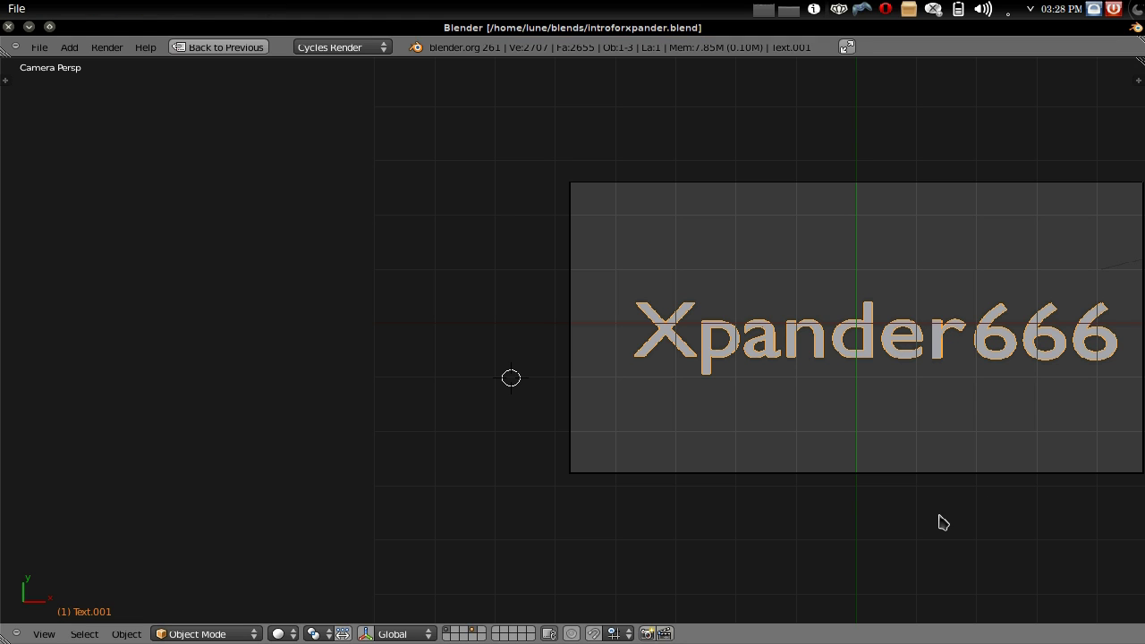
Select all geometry of the intro text in Edit Mode and move it away from the object's origin
middle_drag(948, 557, 713, 277)
key(alt+c)
click(734, 276)
key(Tab)
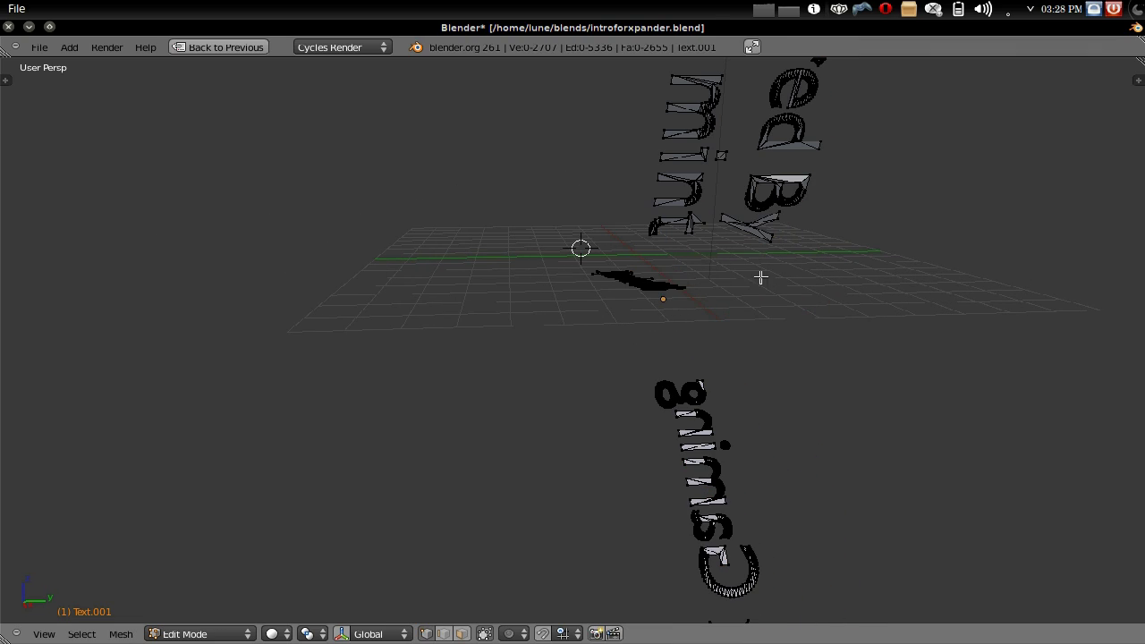
key(a)
key(g)
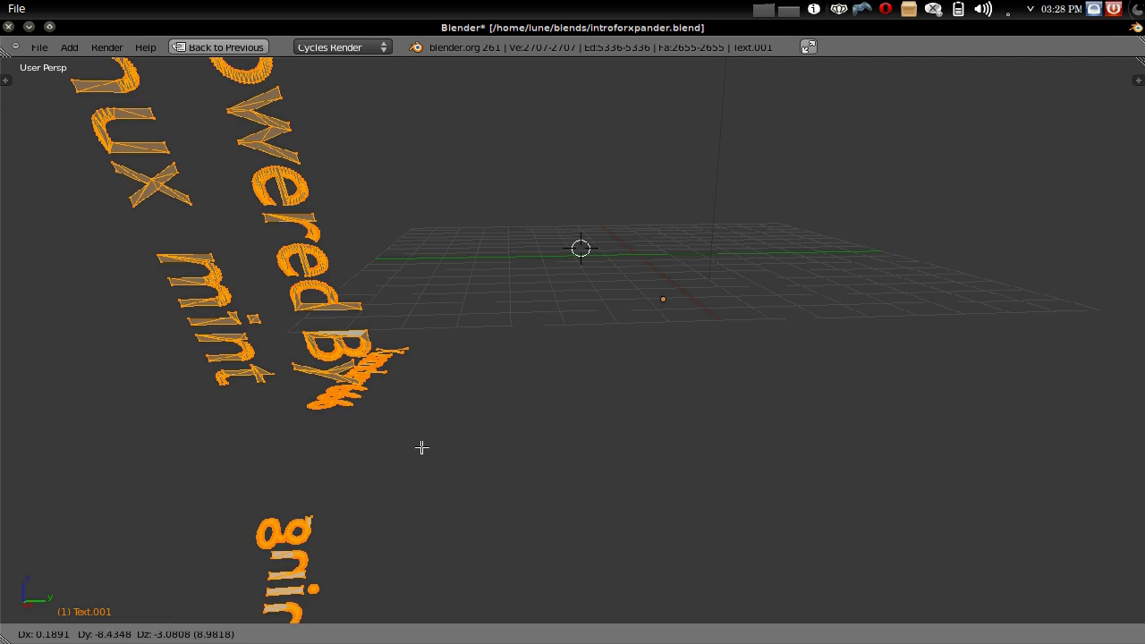
click(378, 442)
key(Tab)
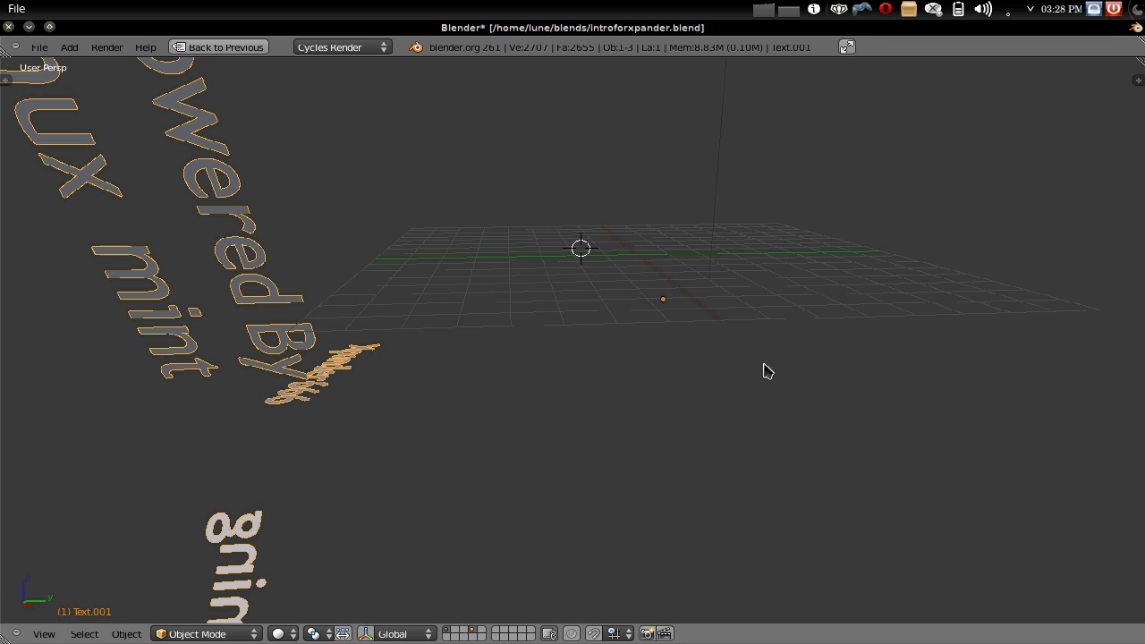
Try rotating the intro text about the global Y axis and with trackball rotation, and undo the geometry move
key(r)
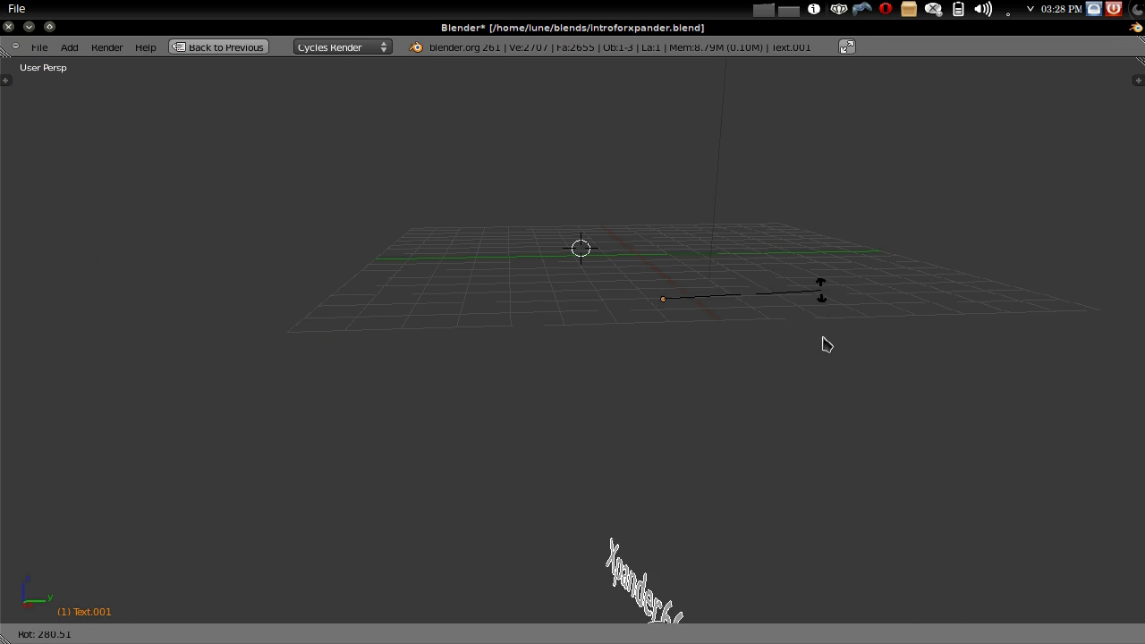
key(y)
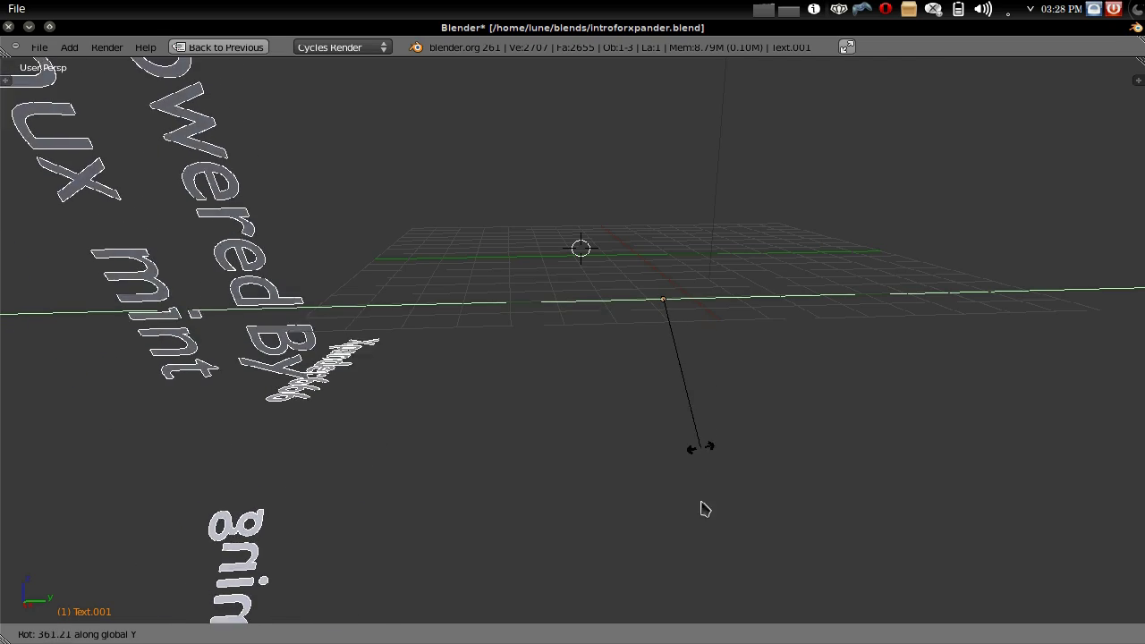
click(690, 402)
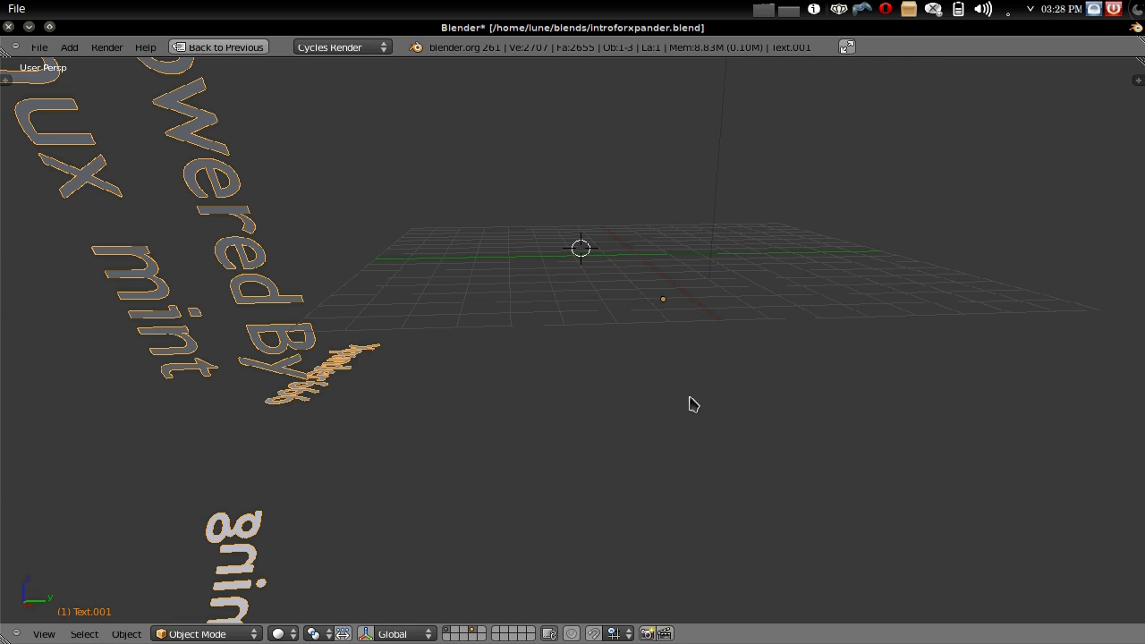
key(r)
key(r)
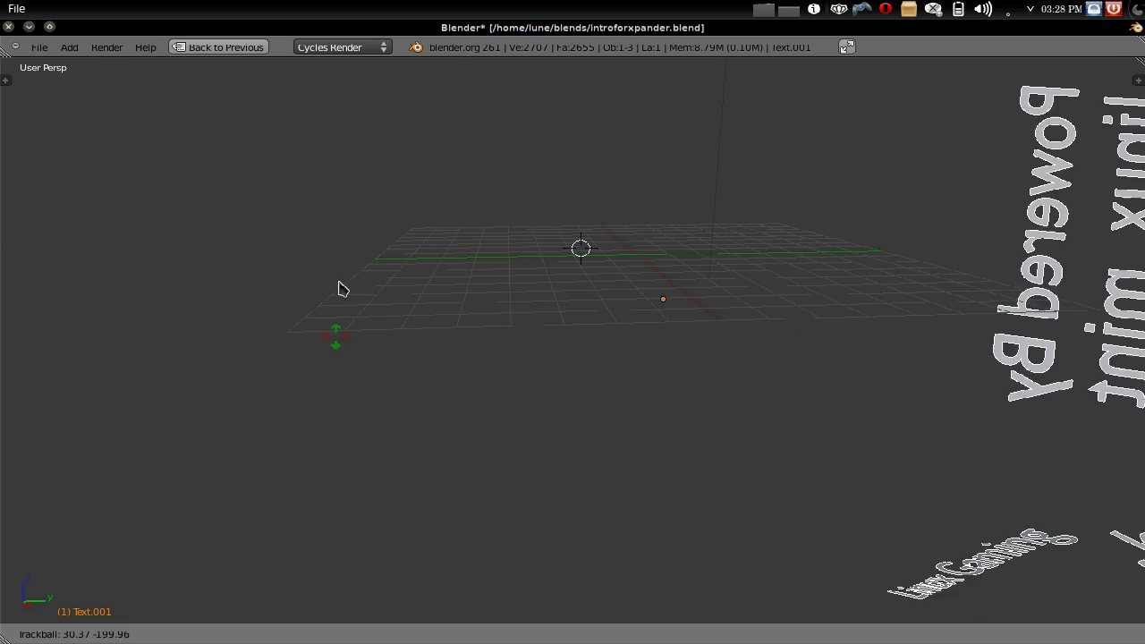
click(478, 135)
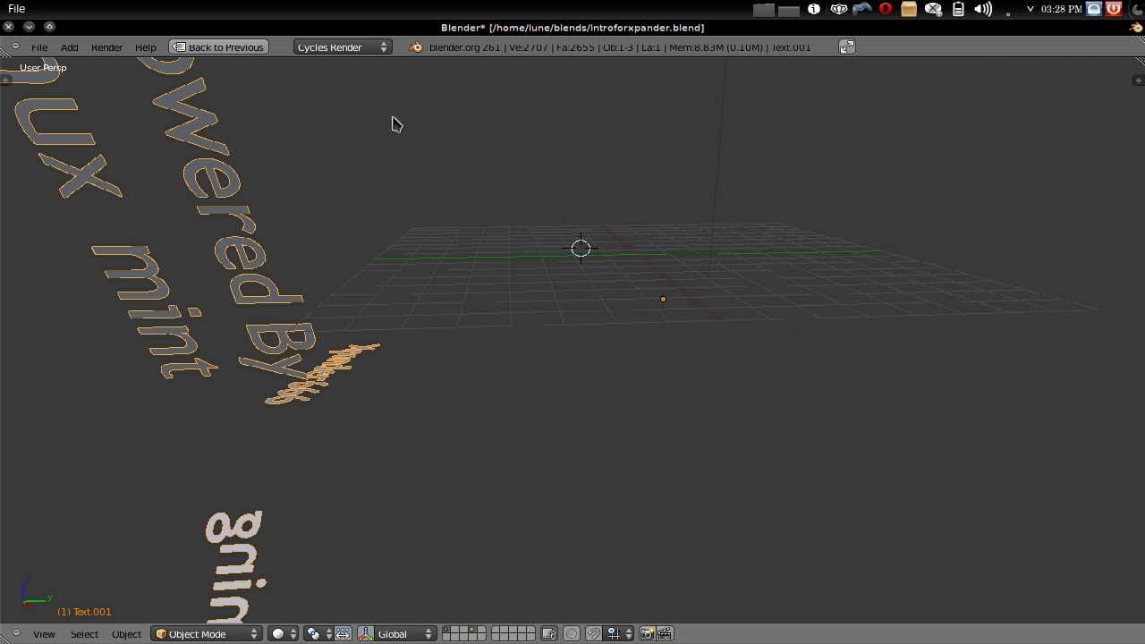
key(ctrl+z)
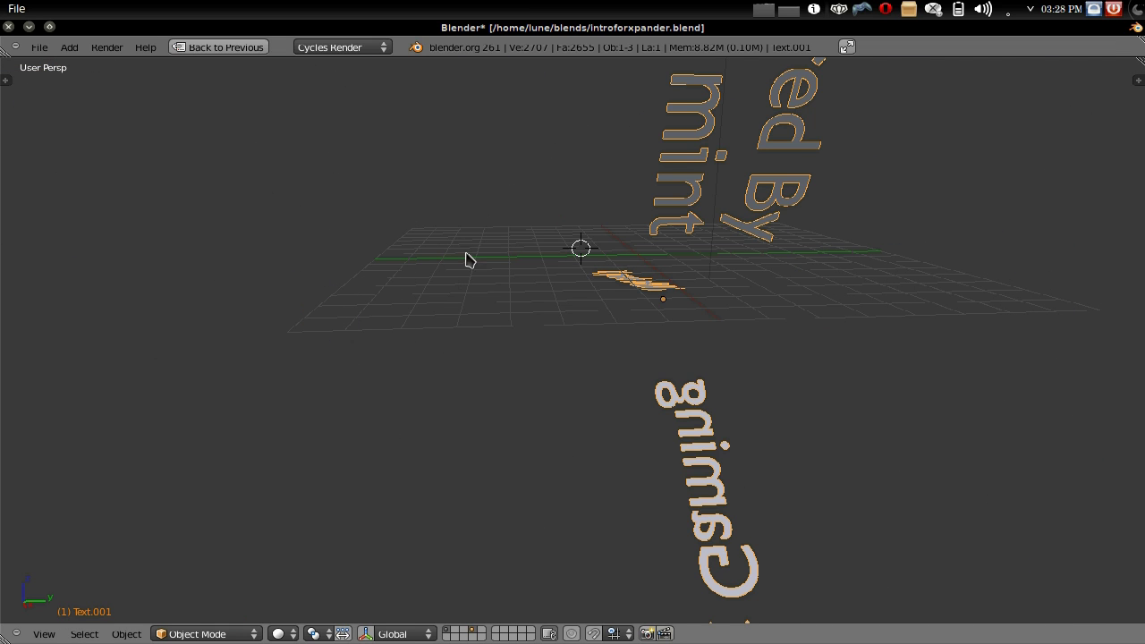
Start a new Blender session in a maximized window and set the 3D view to look from the top
middle_drag(468, 259, 5, 204)
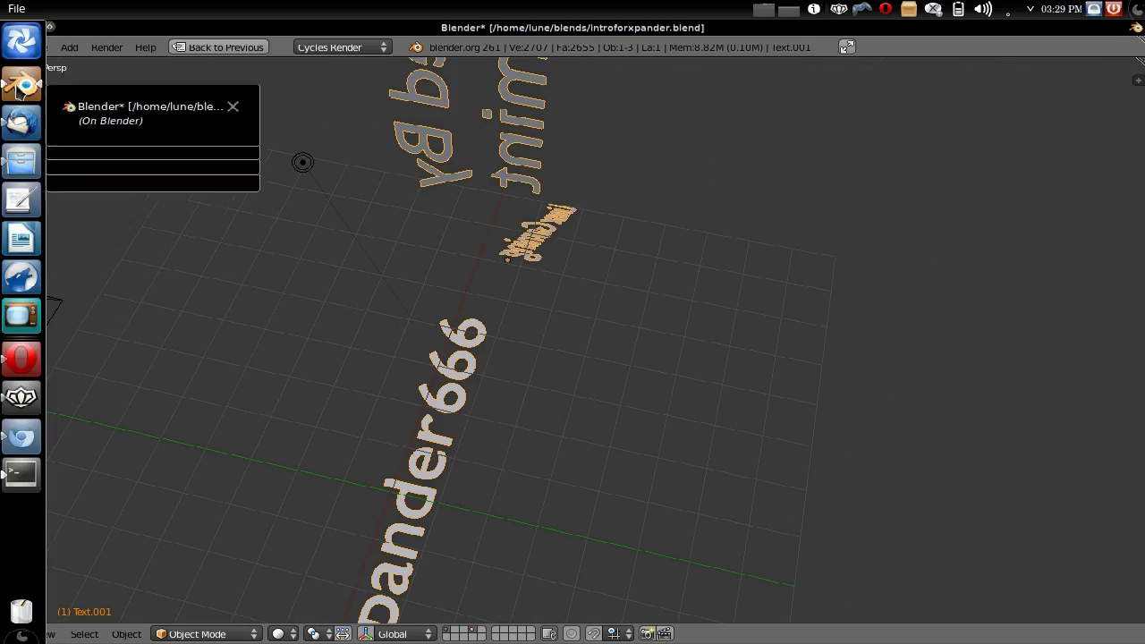
right_click(20, 87)
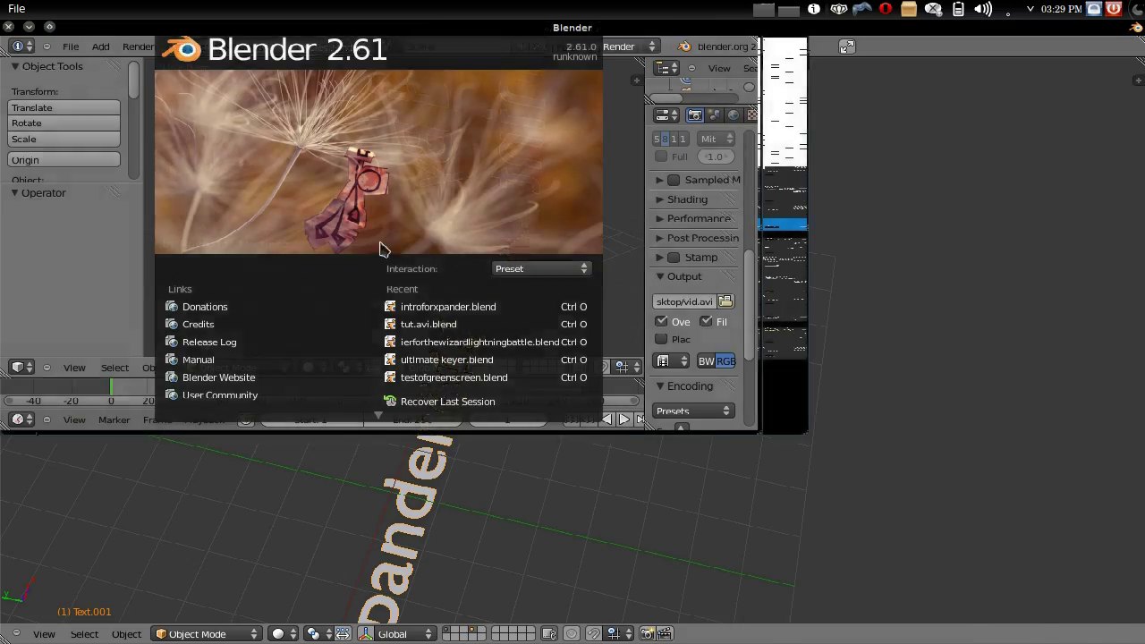
key(KP_7)
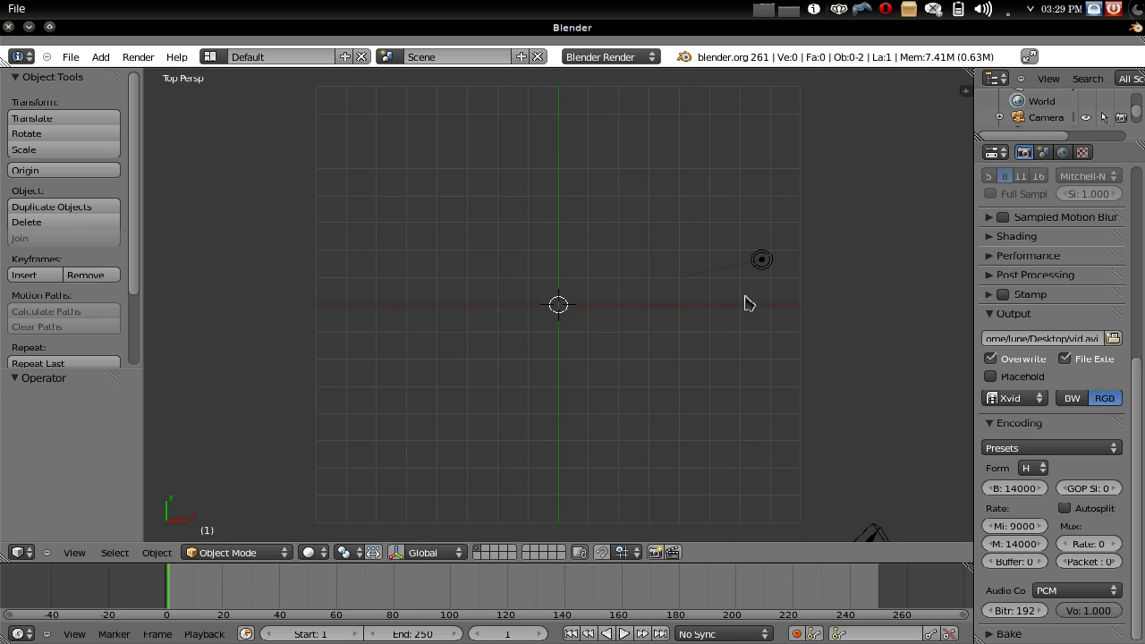
click(553, 72)
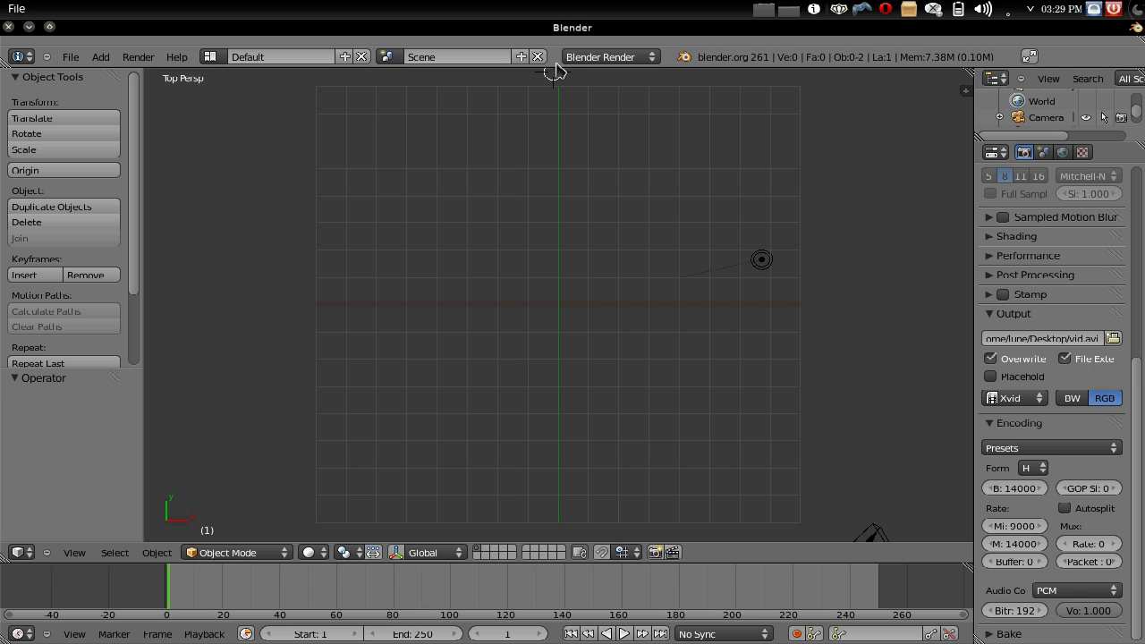
double_click(560, 34)
Align the camera to a zoomed-in top view of the grid centre
scroll(575, 232, up, 3)
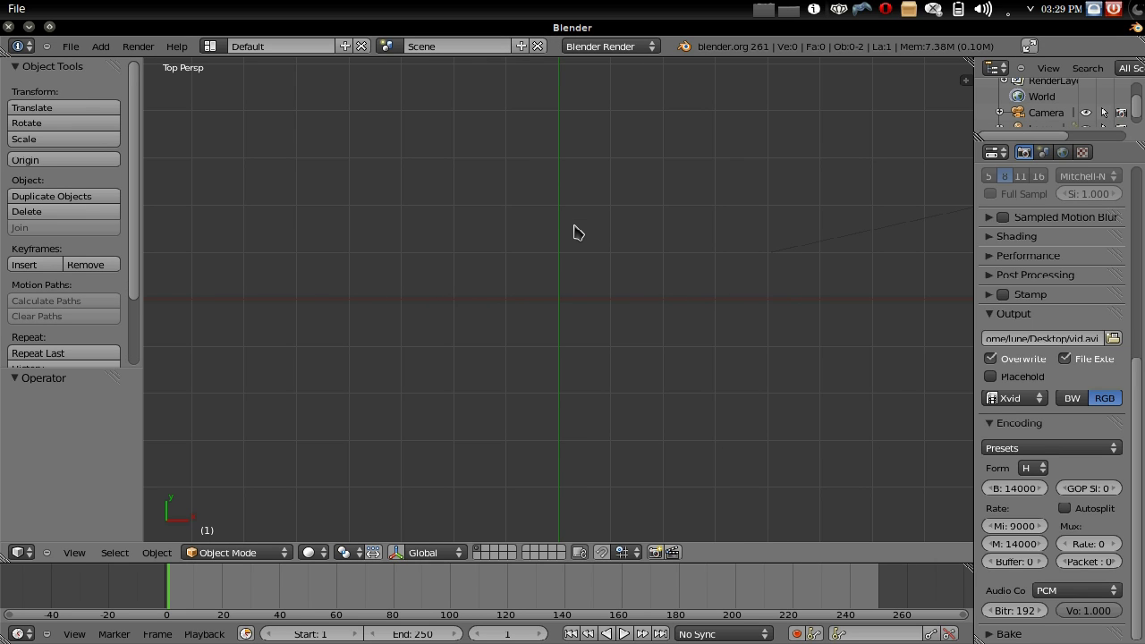
scroll(577, 233, up, 4)
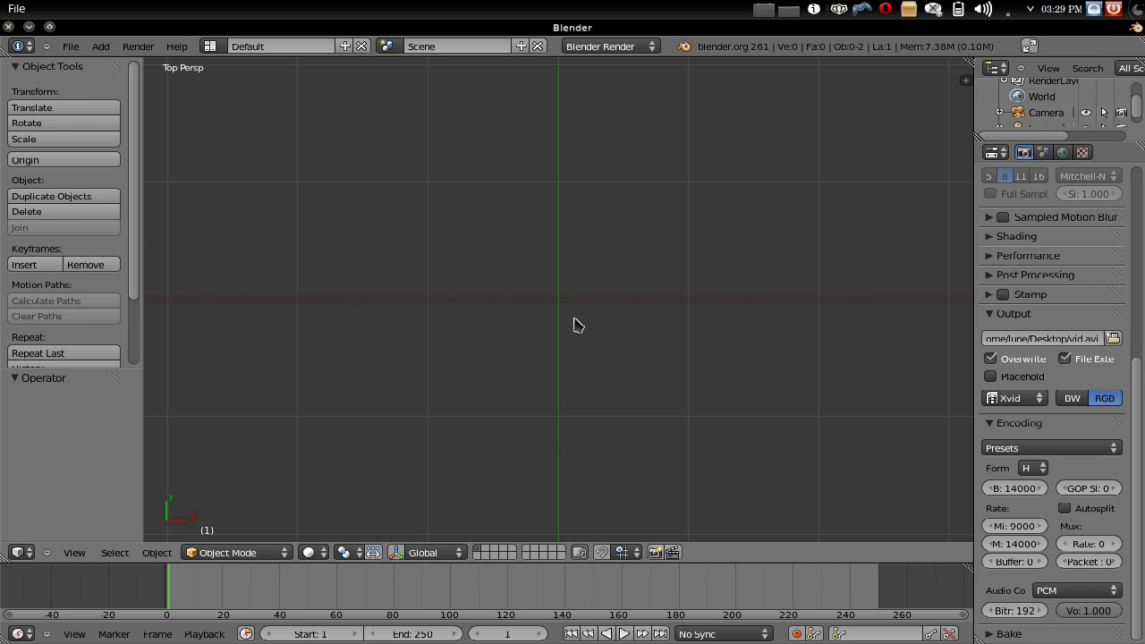
key(ctrl+alt+KP_0)
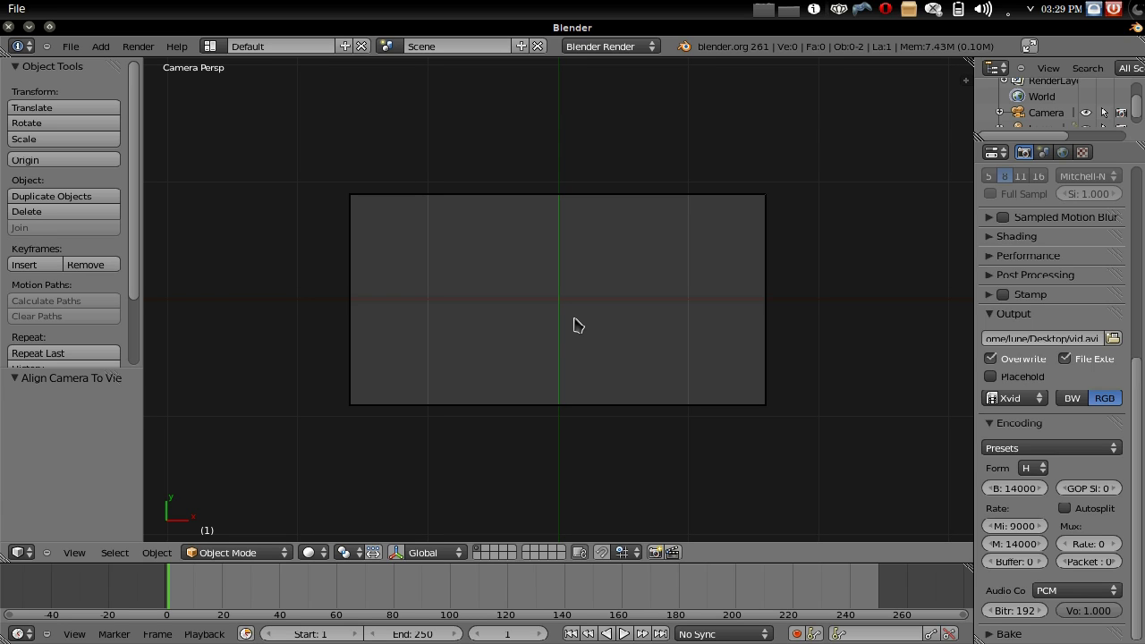
Place the 3D cursor at the centre of the camera frame and add a text object there
click(559, 300)
key(shift+a)
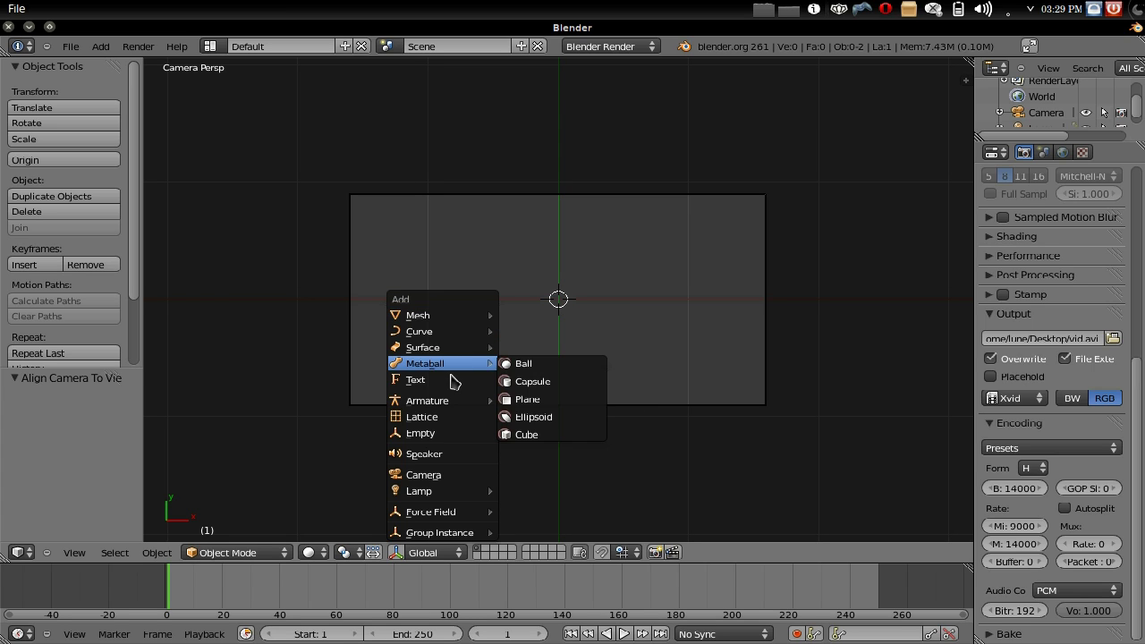
click(452, 380)
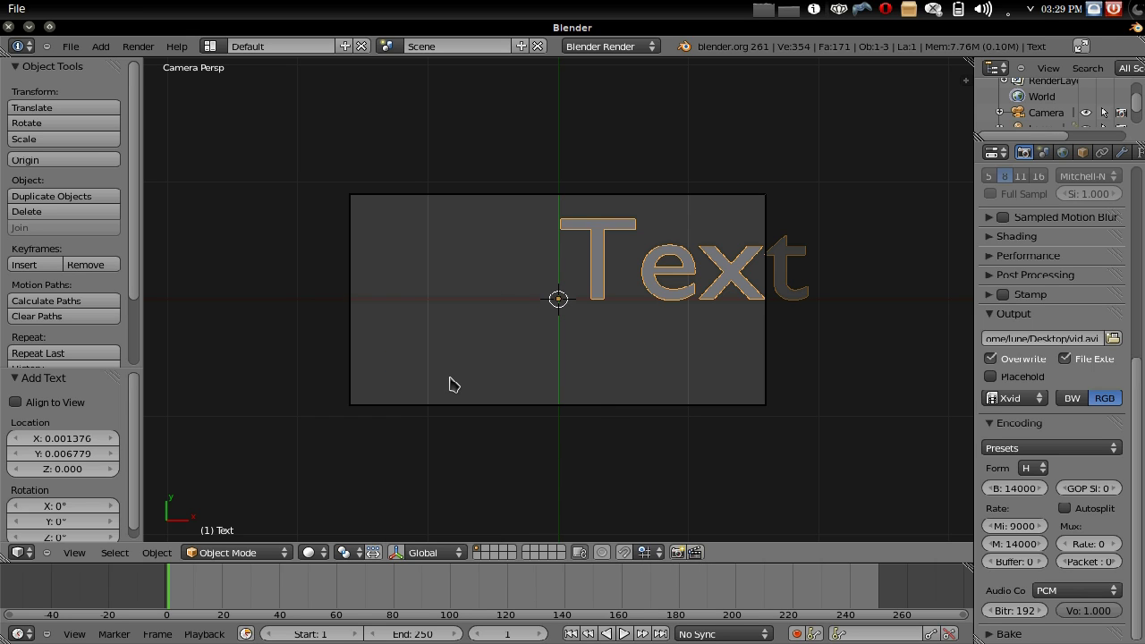
Replace the text object's default content with "Random text"
key(Tab)
key(BackSpace)
key(BackSpace)
key(BackSpace)
key(BackSpace)
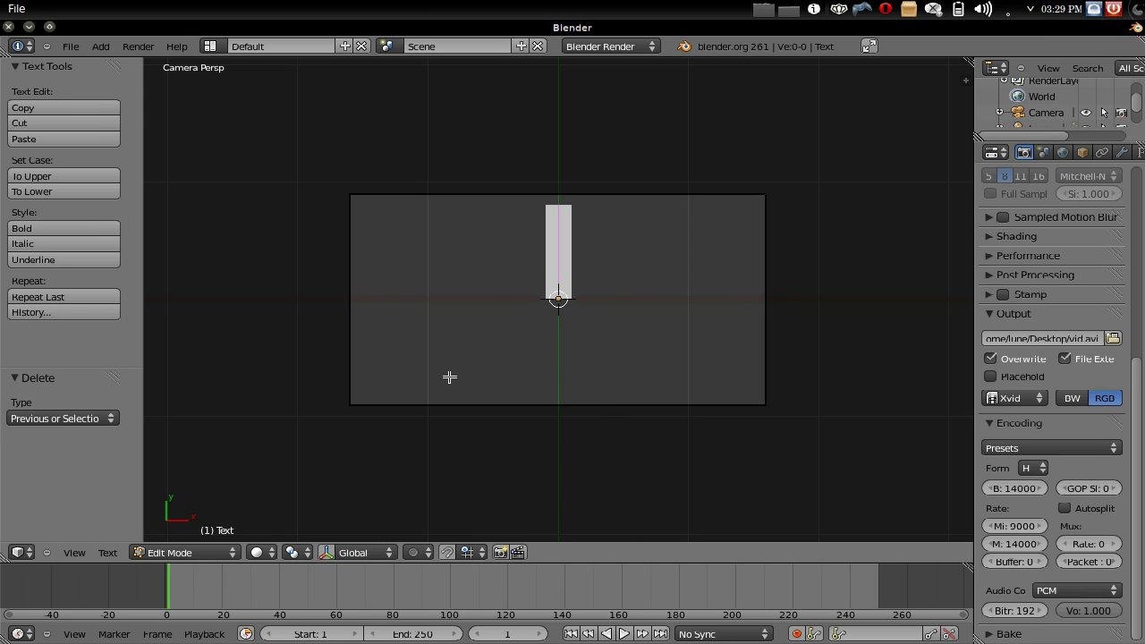
text(wha)
key(BackSpace)
key(BackSpace)
key(BackSpace)
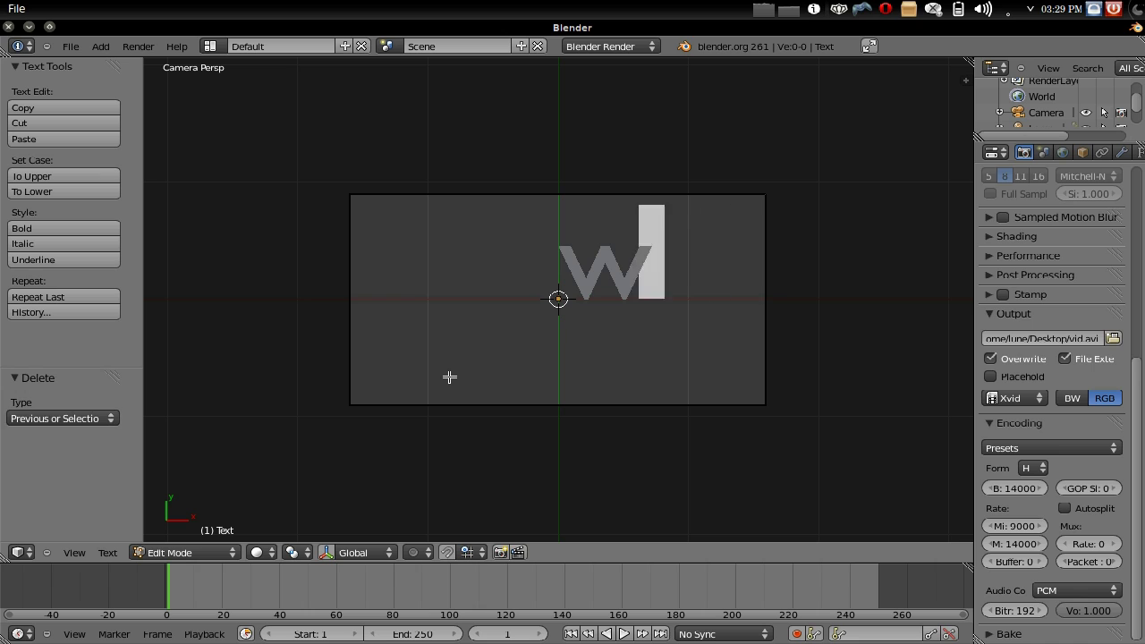
text(Random)
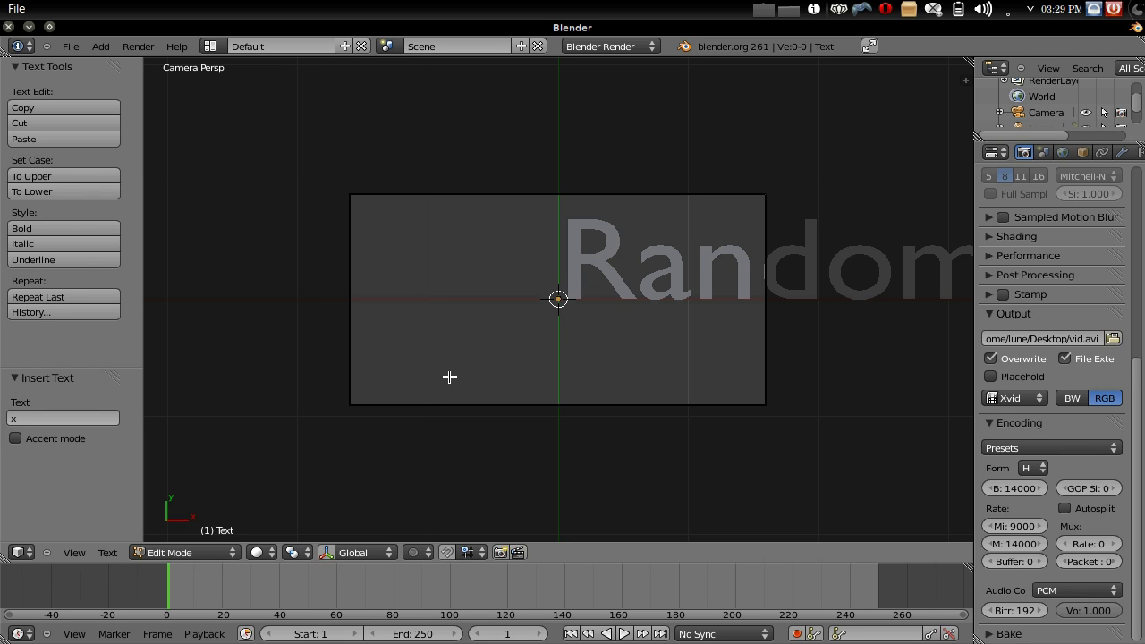
key(Tab)
Scale the text down to about 0.345 and move it about -1.545 along the X axis within the camera frame
key(s)
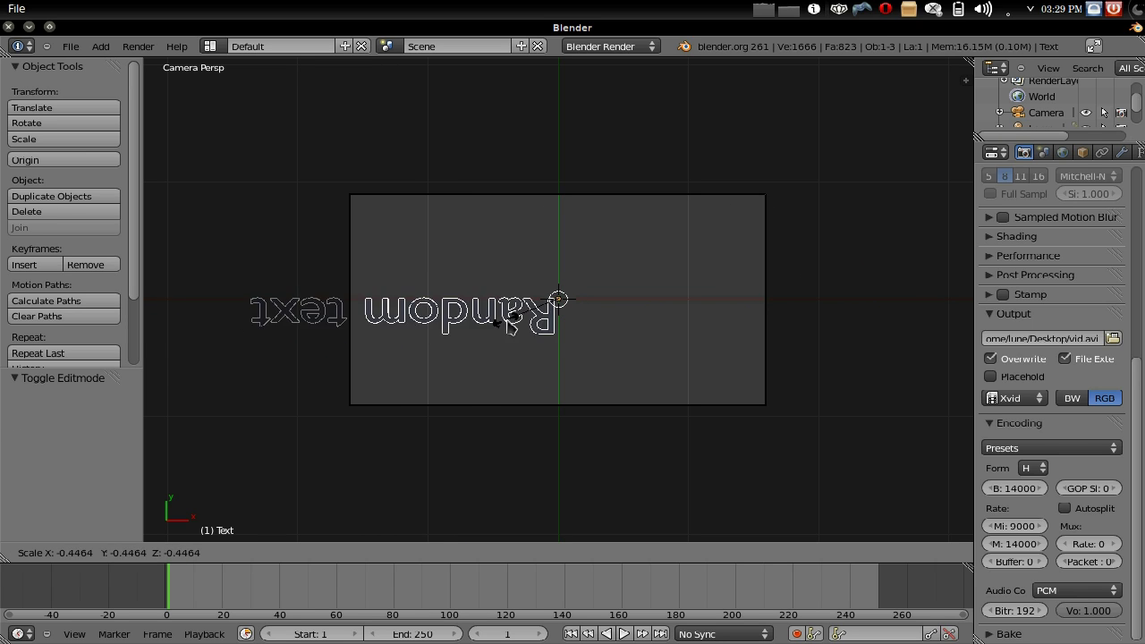
click(570, 345)
key(g)
key(x)
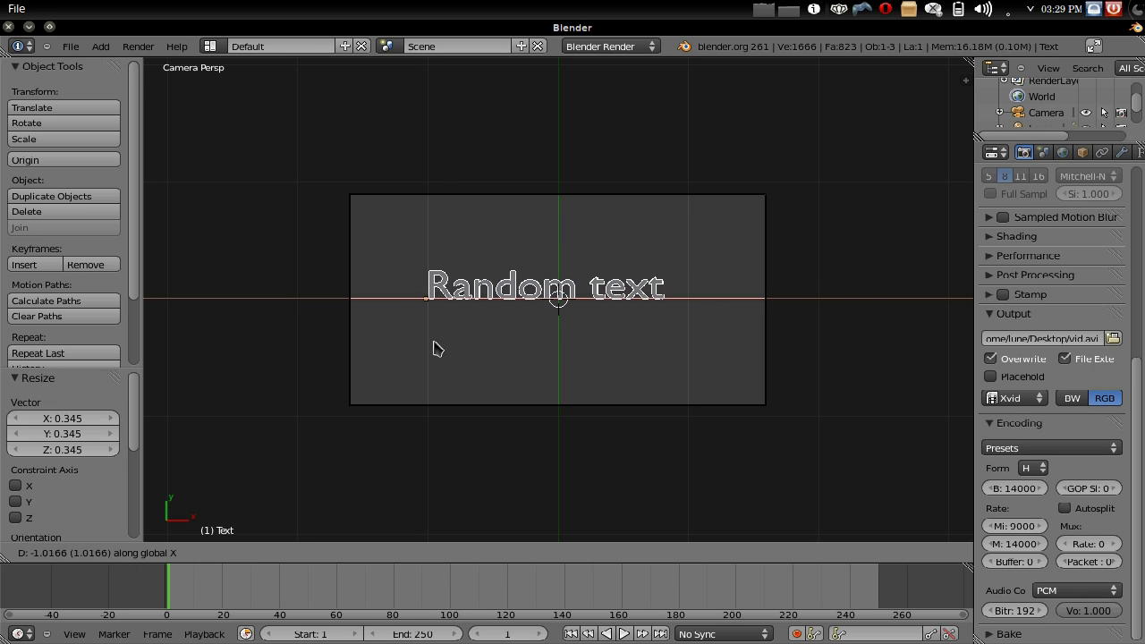
click(380, 342)
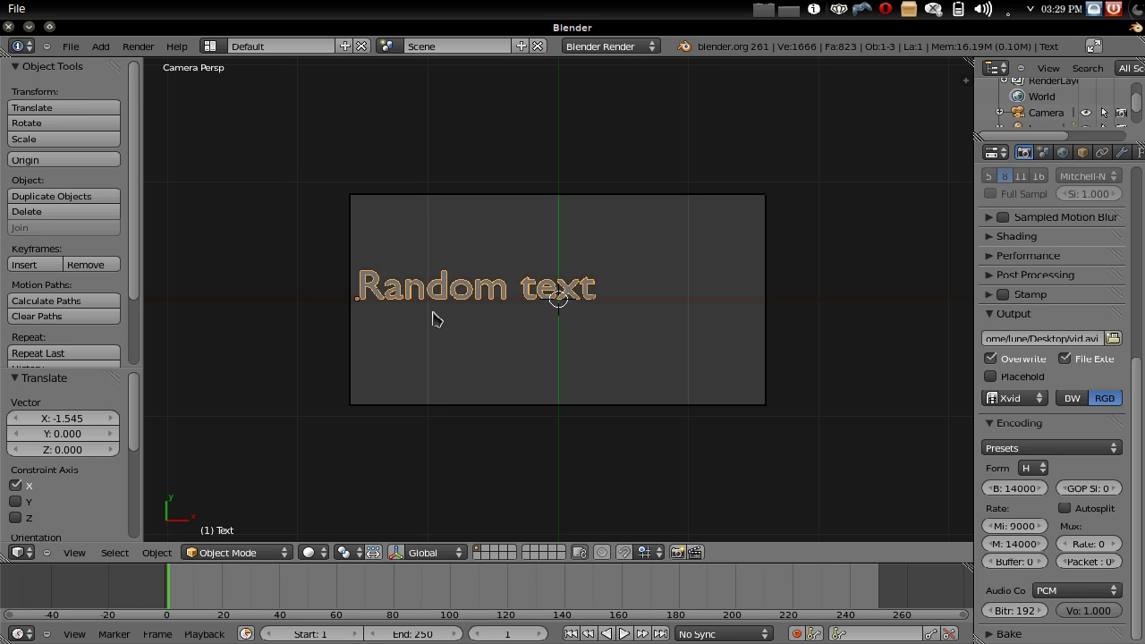
Duplicate the "Random text" object and place the copy below it, about -0.393 along the Y axis
key(shift+d)
key(y)
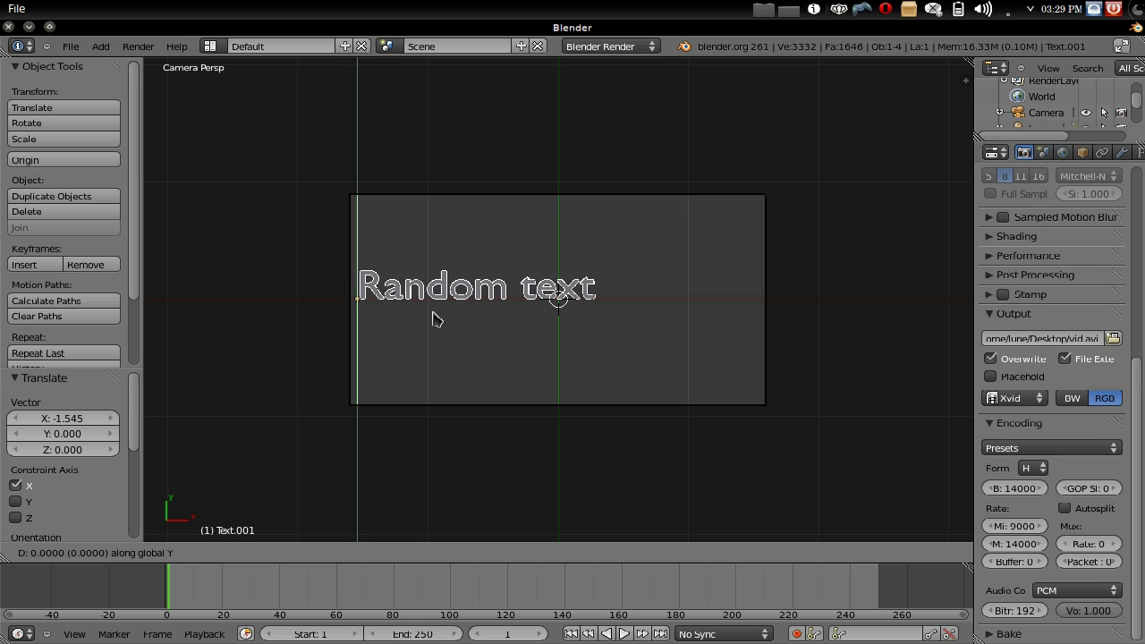
click(438, 365)
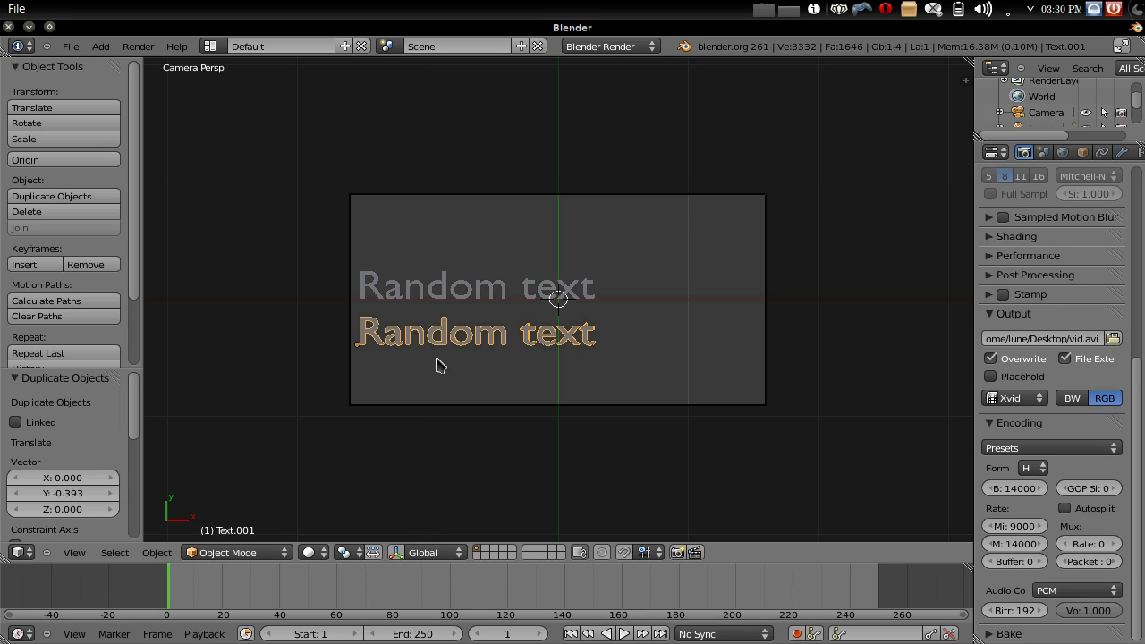
Replace the duplicated text's content with "For a tutorial"
key(Tab)
key(BackSpace)
key(BackSpace)
key(BackSpace)
key(BackSpace)
key(BackSpace)
key(BackSpace)
key(BackSpace)
key(BackSpace)
key(BackSpace)
key(BackSpace)
key(BackSpace)
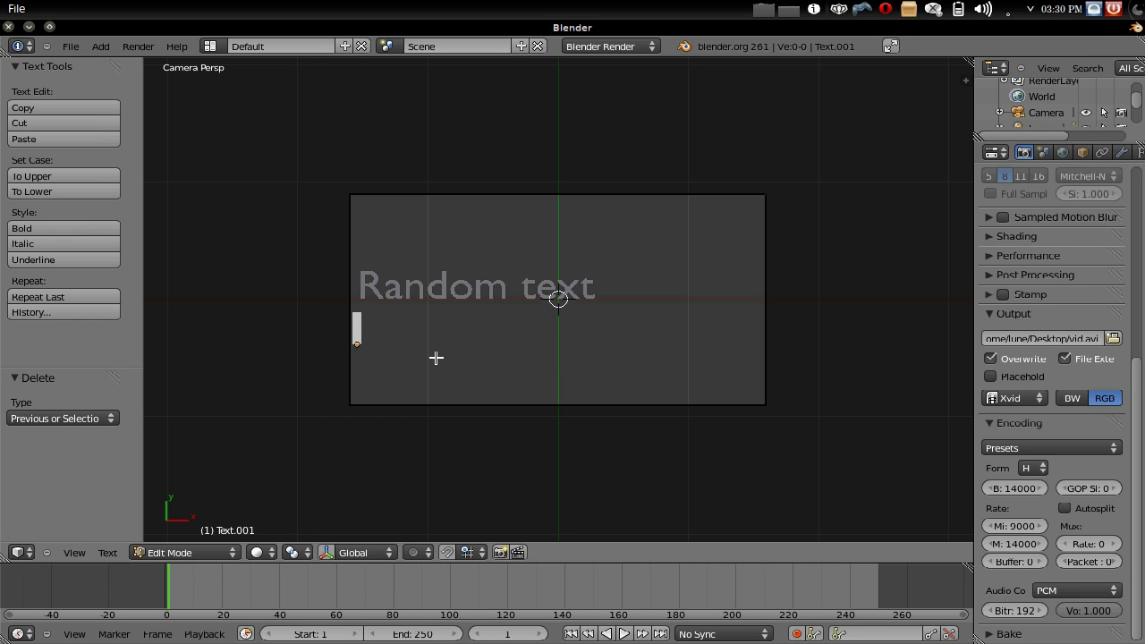
text(For a)
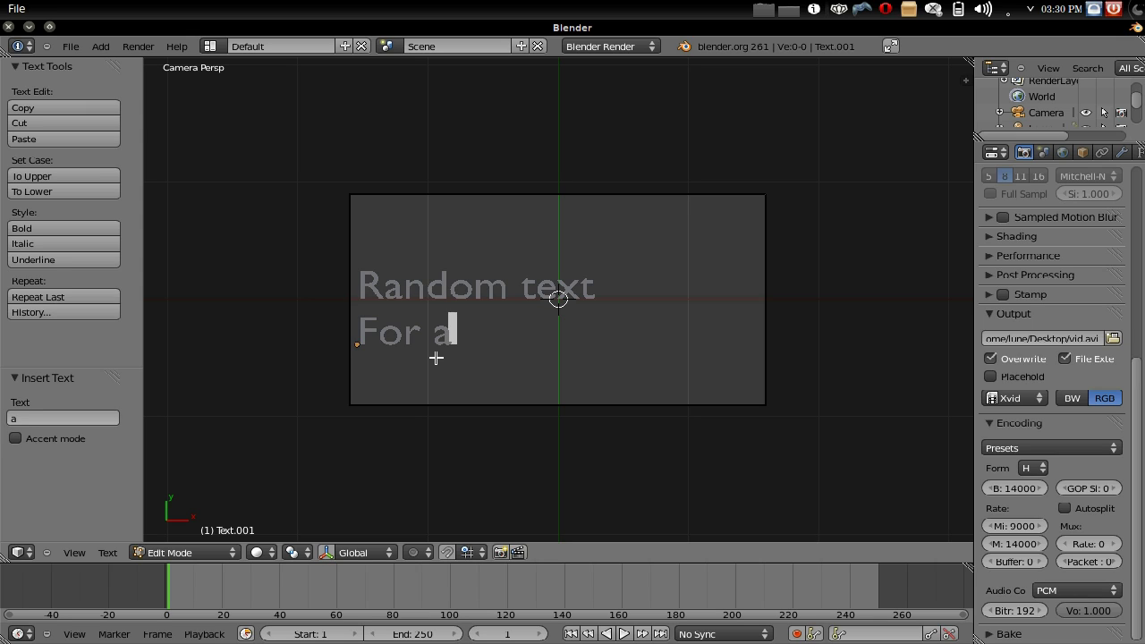
text( tutorial)
key(Tab)
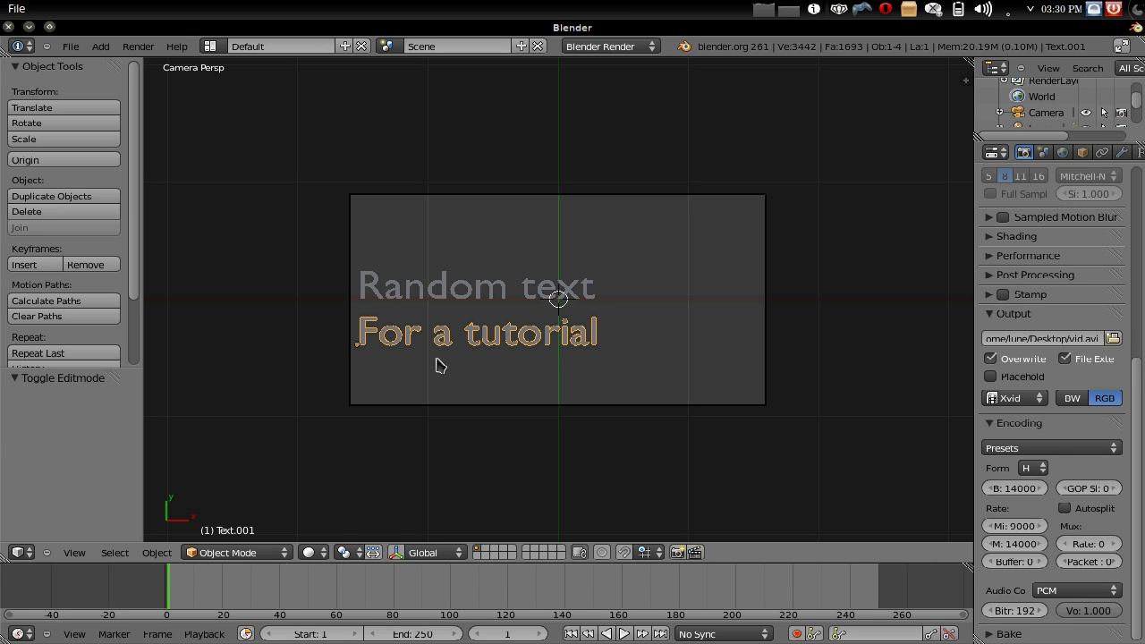
Scale "For a tutorial" up by about 1.451 and again by about 1.125 so it nearly spans the camera frame's width
key(s)
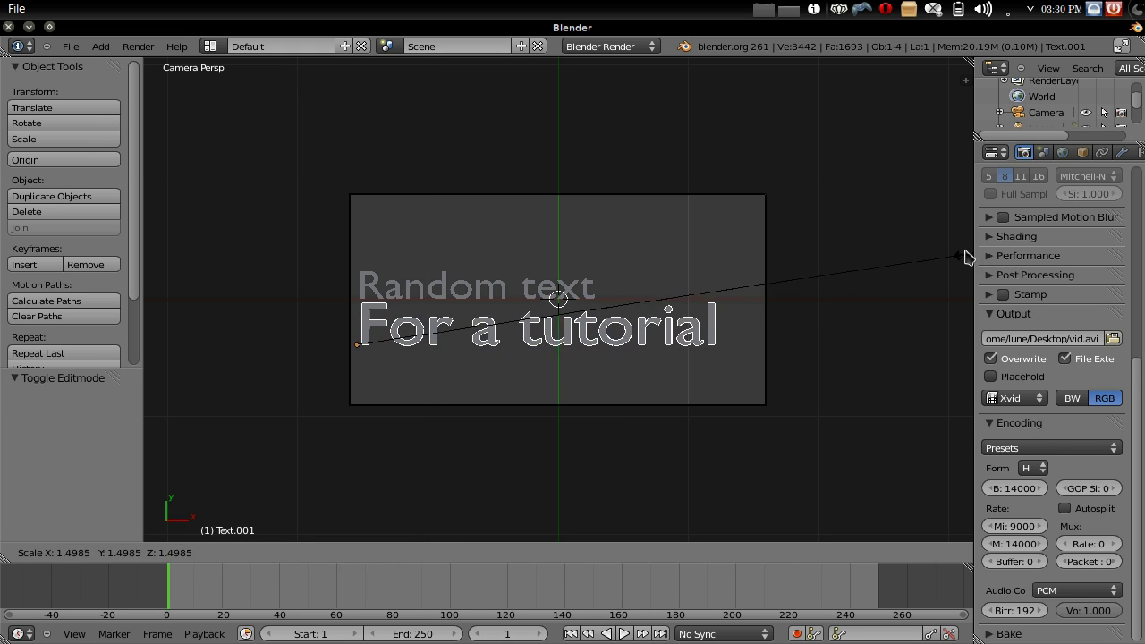
click(951, 257)
key(s)
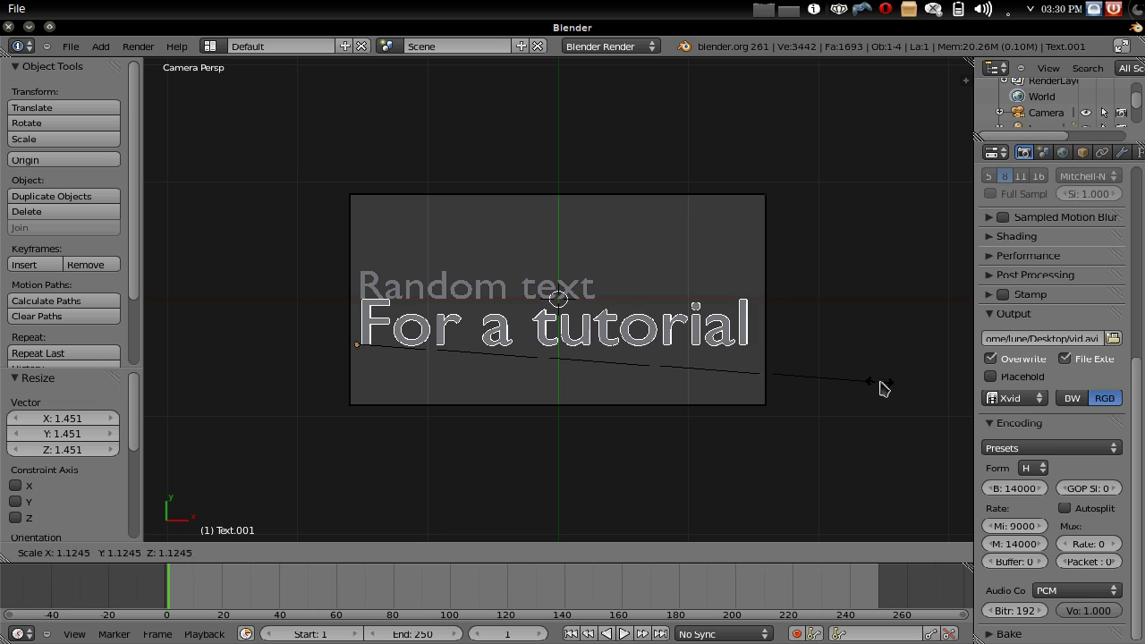
click(882, 387)
Scale "Random text" up by about 1.641 to match the lower line's width and move it about 0.172 along Y
right_click(391, 331)
key(s)
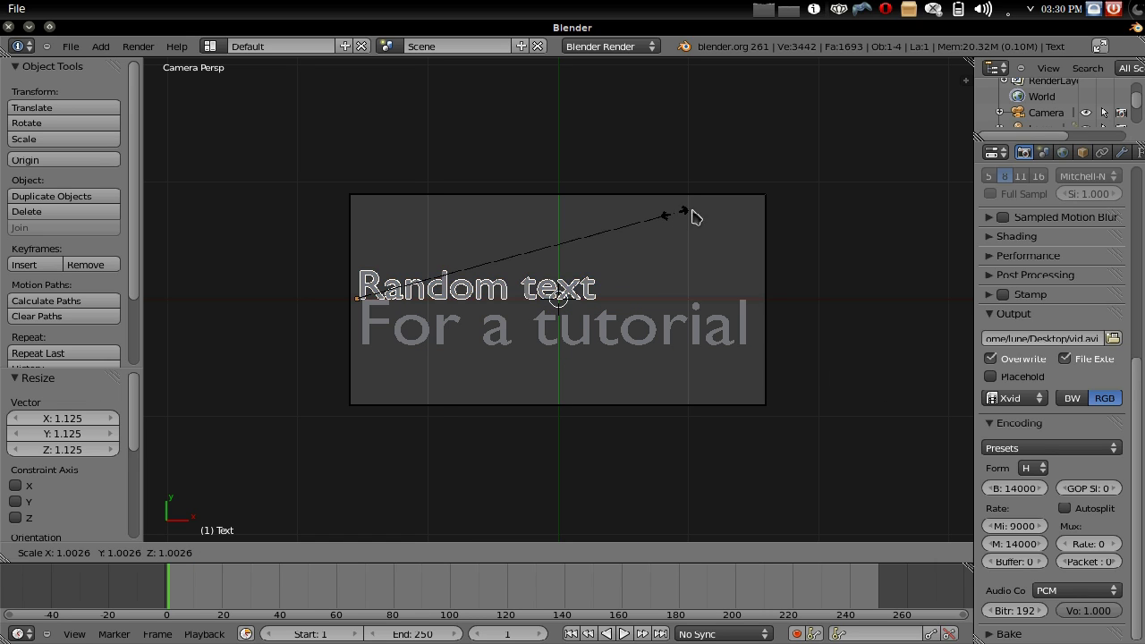
click(889, 186)
key(g)
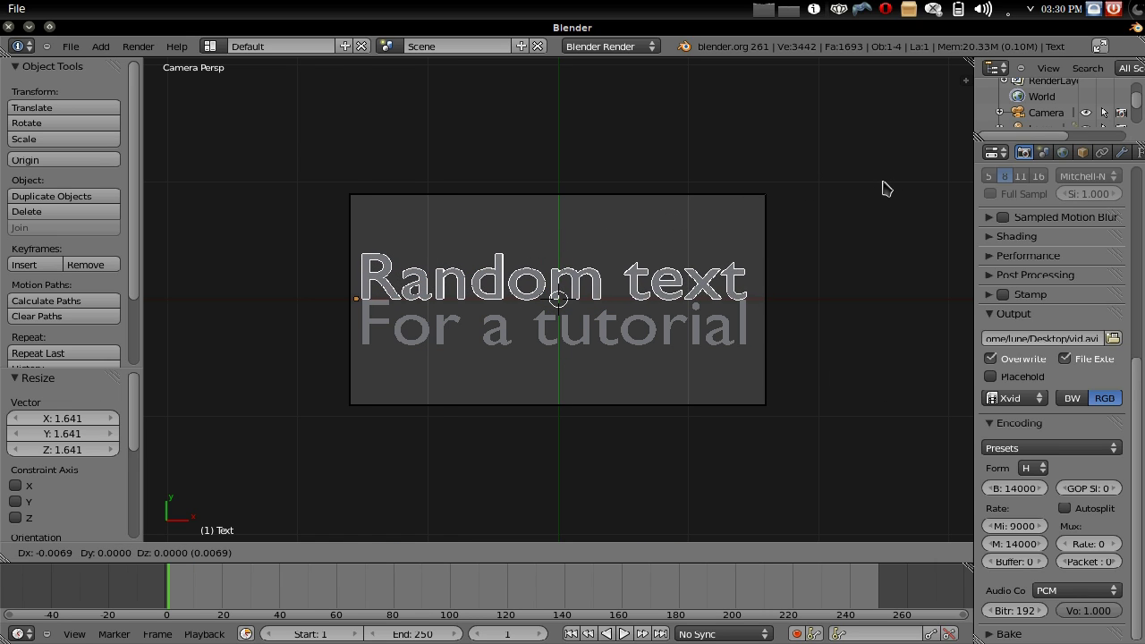
key(y)
click(889, 168)
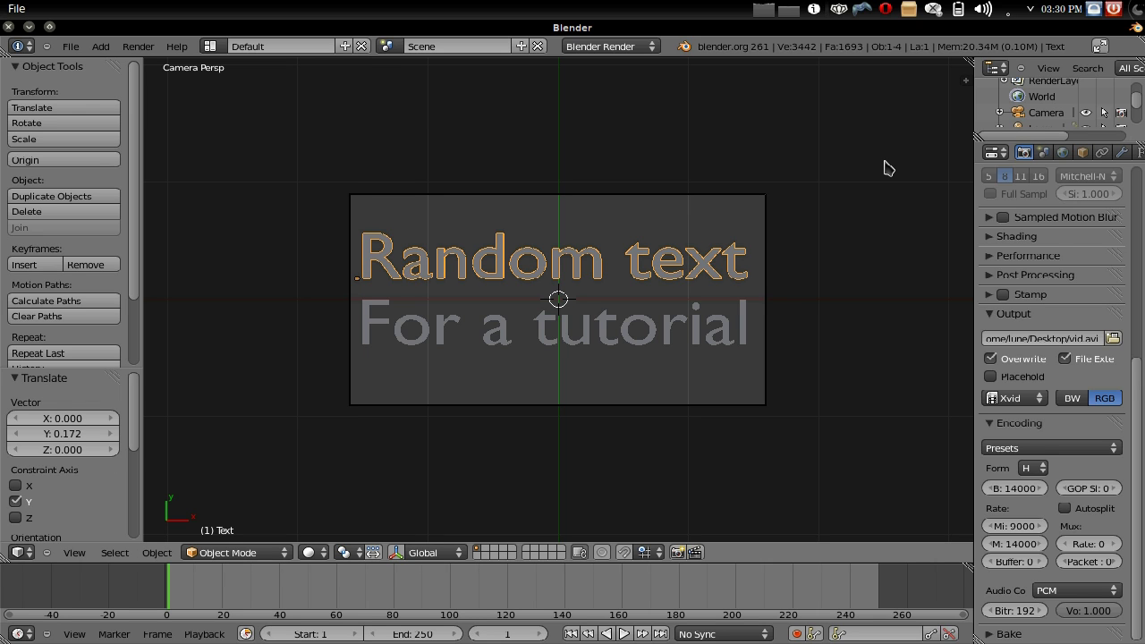
key(r)
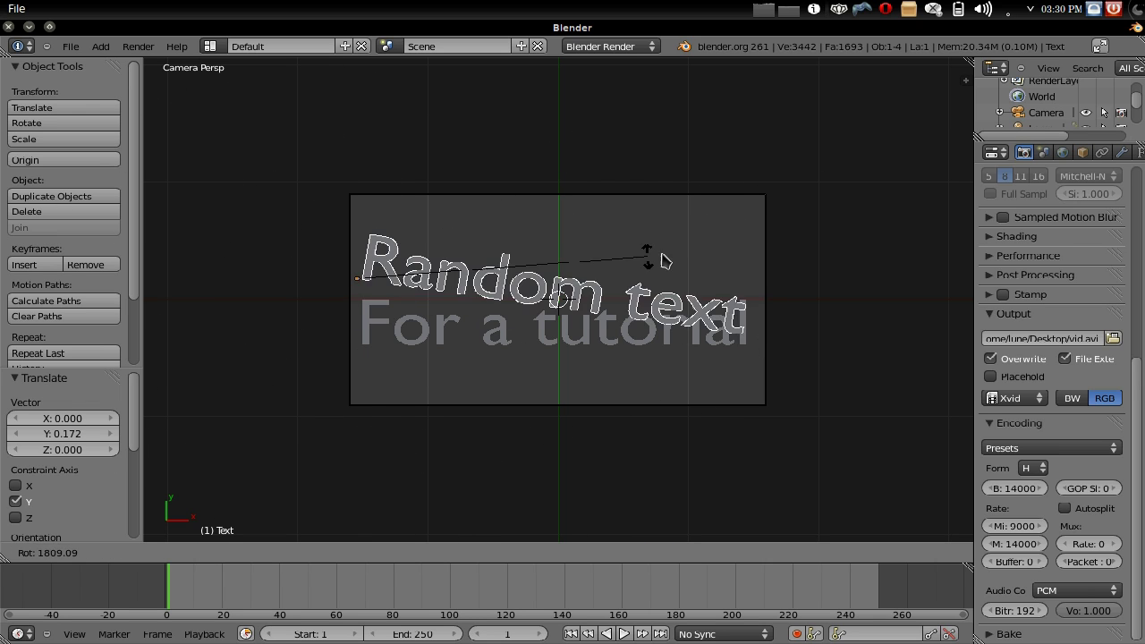
key(Escape)
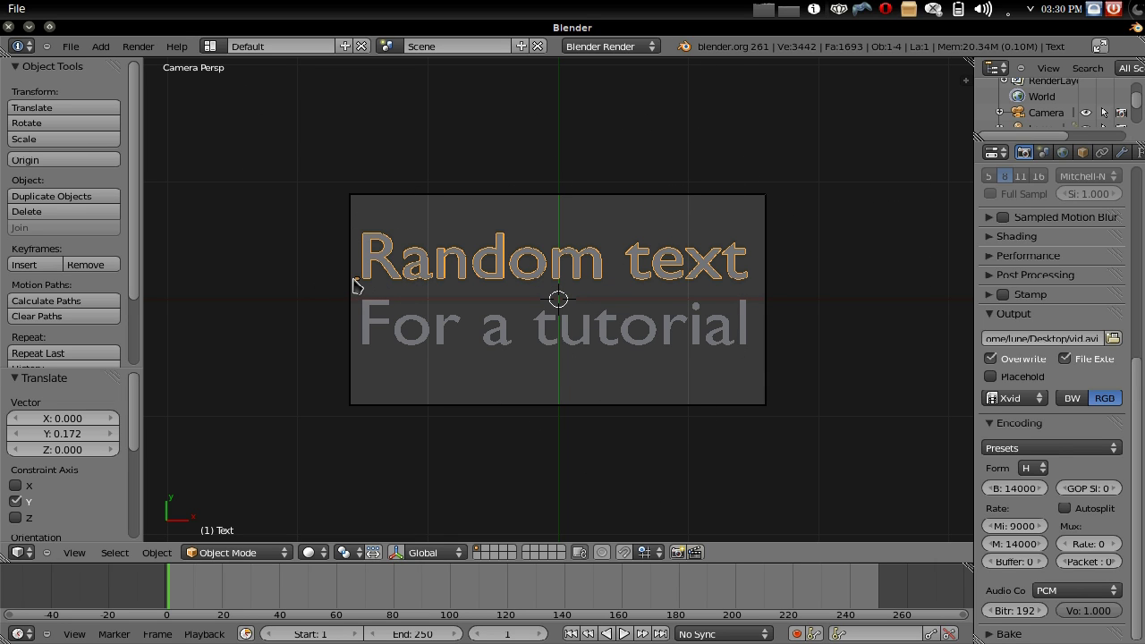
Convert the "For a tutorial" text object to a mesh
right_click(565, 347)
middle_drag(577, 348, 597, 299)
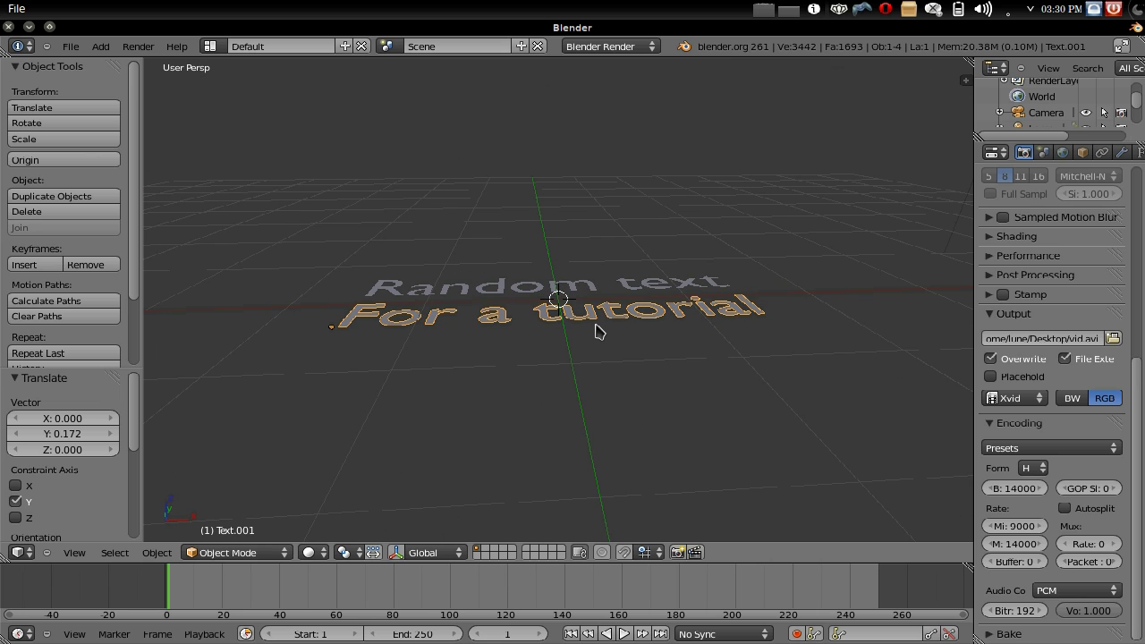
key(alt+c)
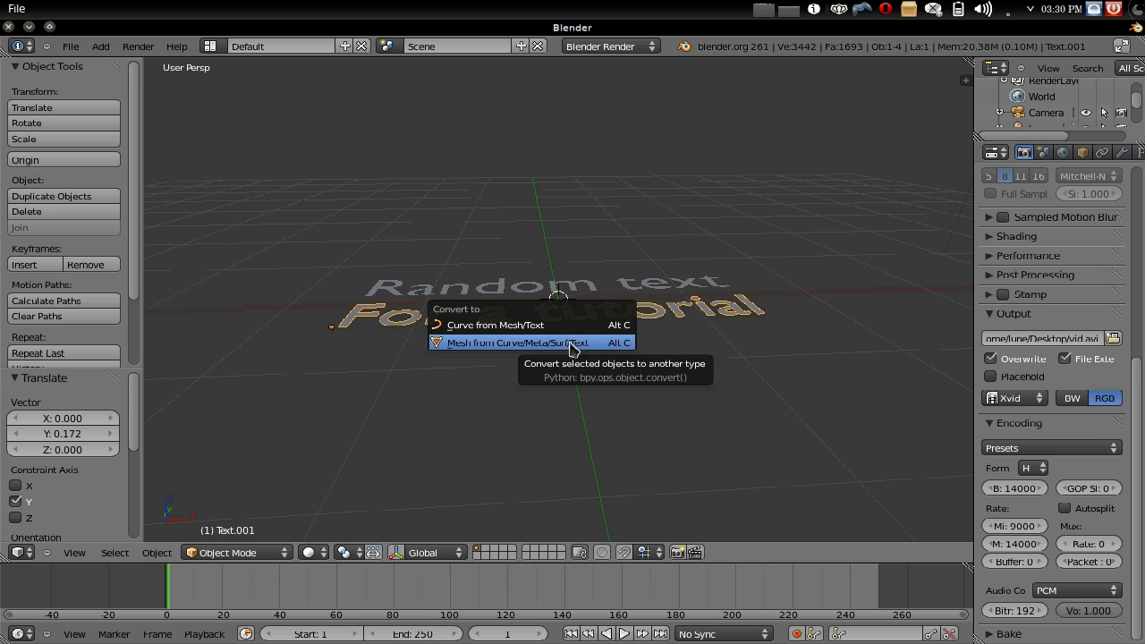
click(572, 343)
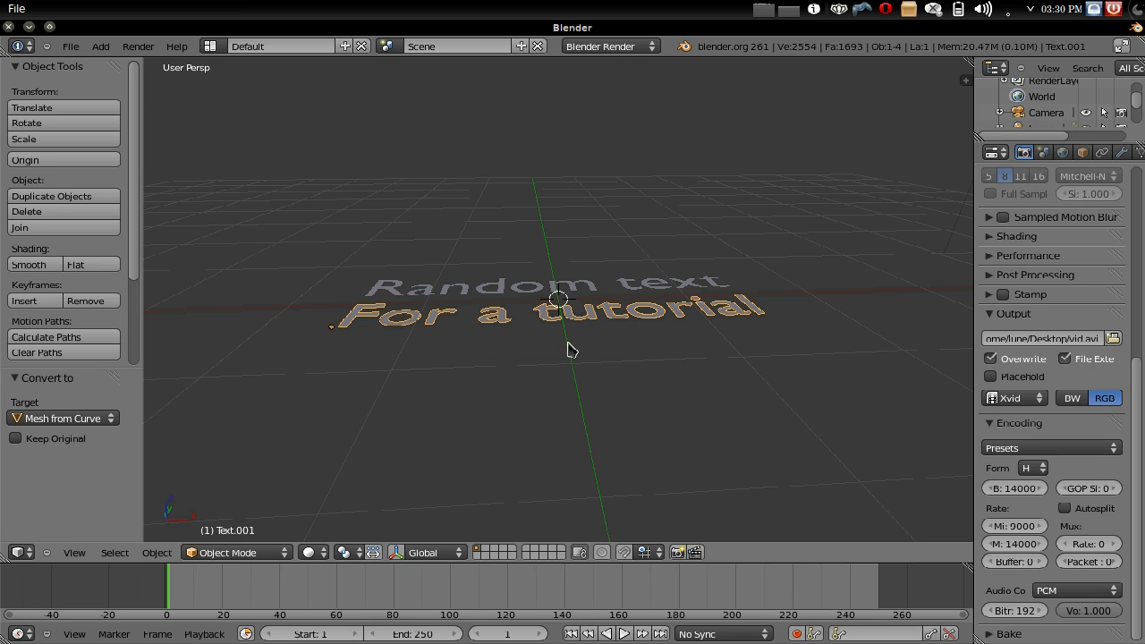
Shift the whole "For a tutorial" mesh about -1.346 along X relative to its origin in Edit Mode, and extrude it for thickness
key(Tab)
key(a)
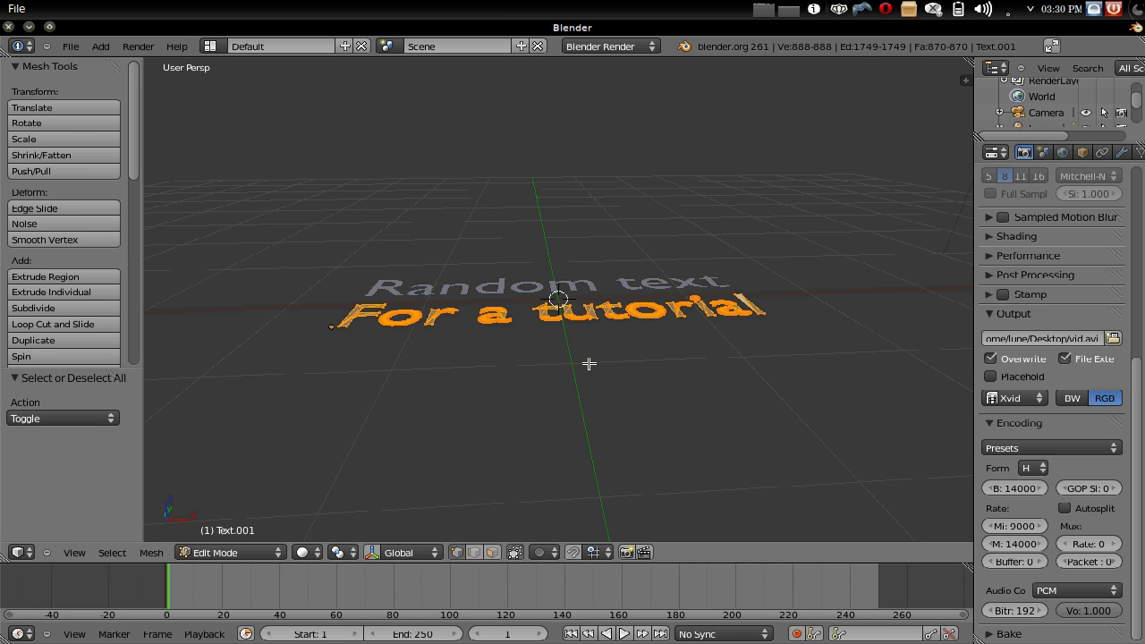
key(g)
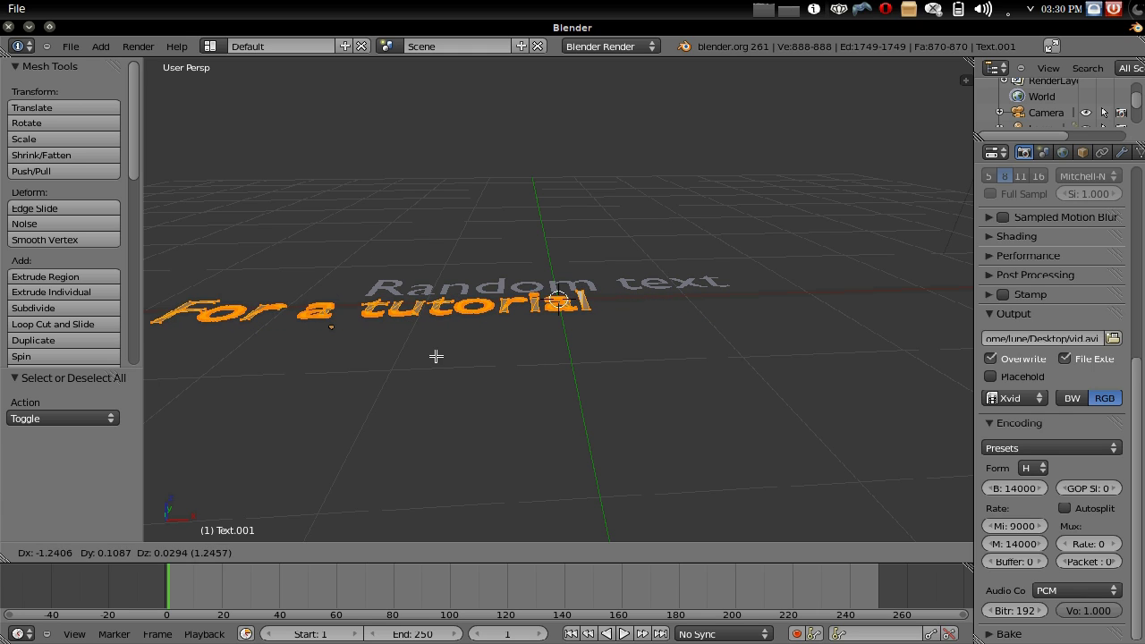
click(424, 368)
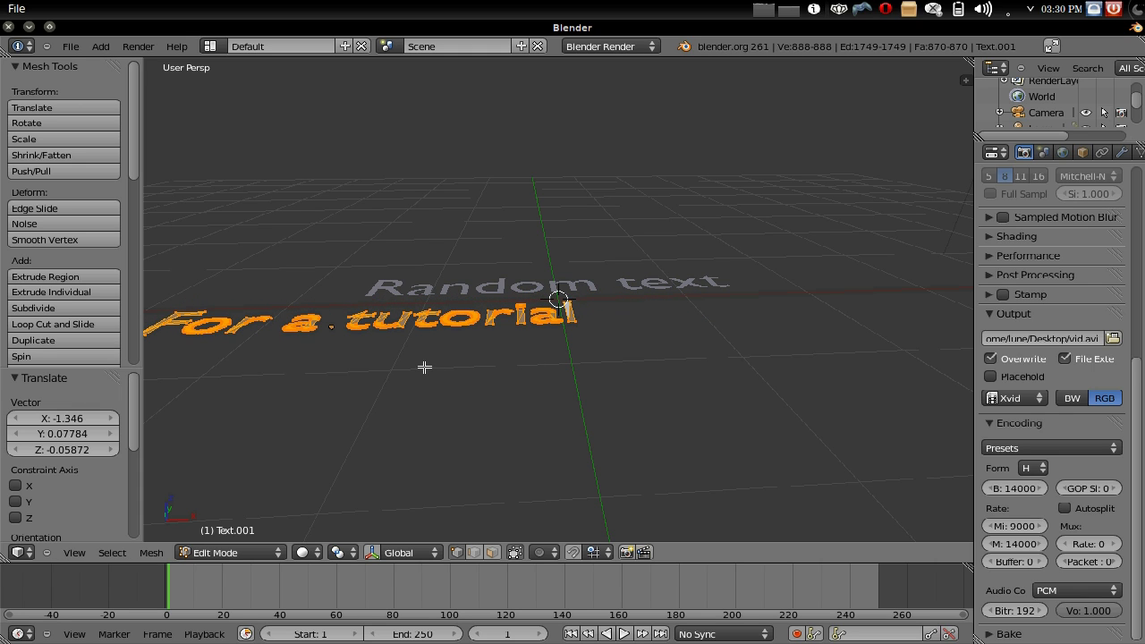
middle_drag(431, 361, 692, 383)
key(Tab)
Move the "For a tutorial" object about 1.425 along X back into the camera frame, and adjust it about -0.054 along X
key(g)
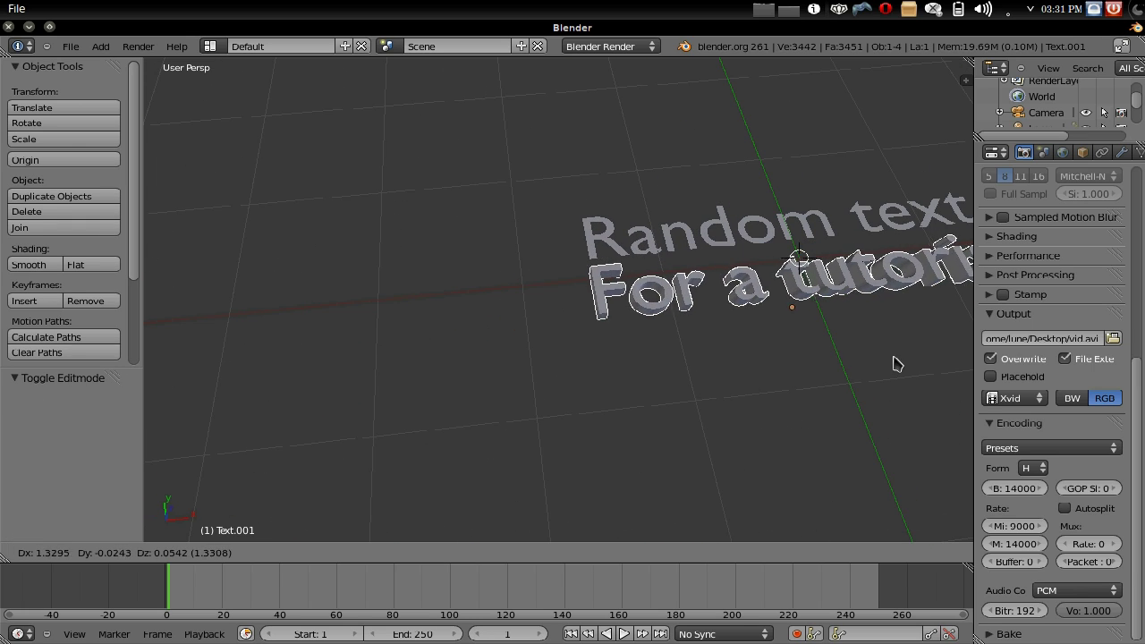
click(902, 364)
key(KP_0)
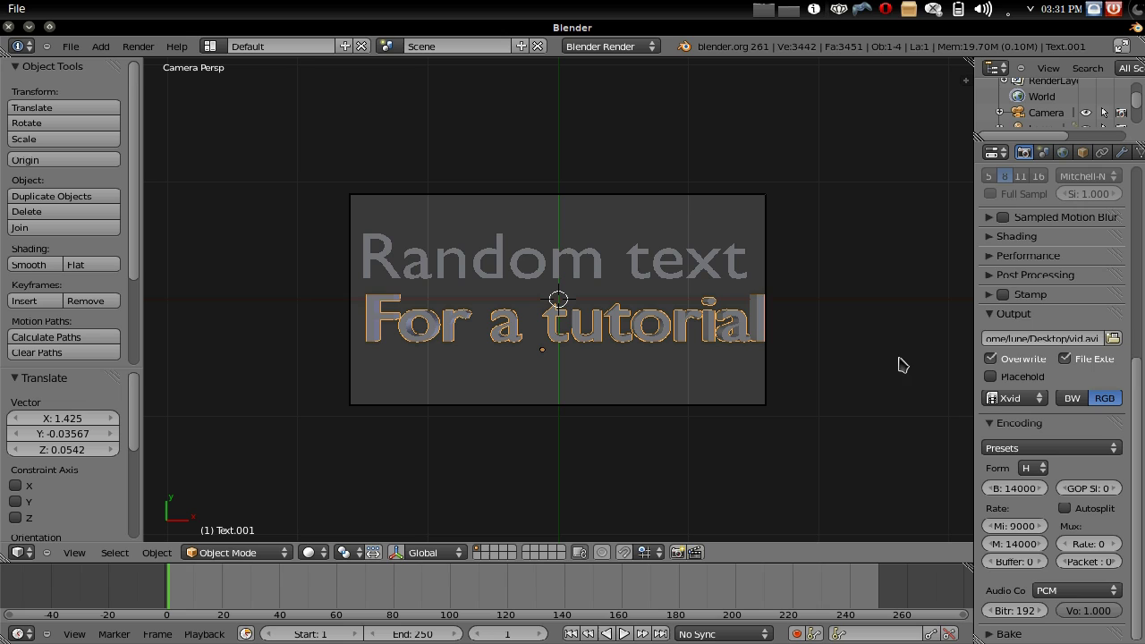
key(g)
key(x)
click(751, 344)
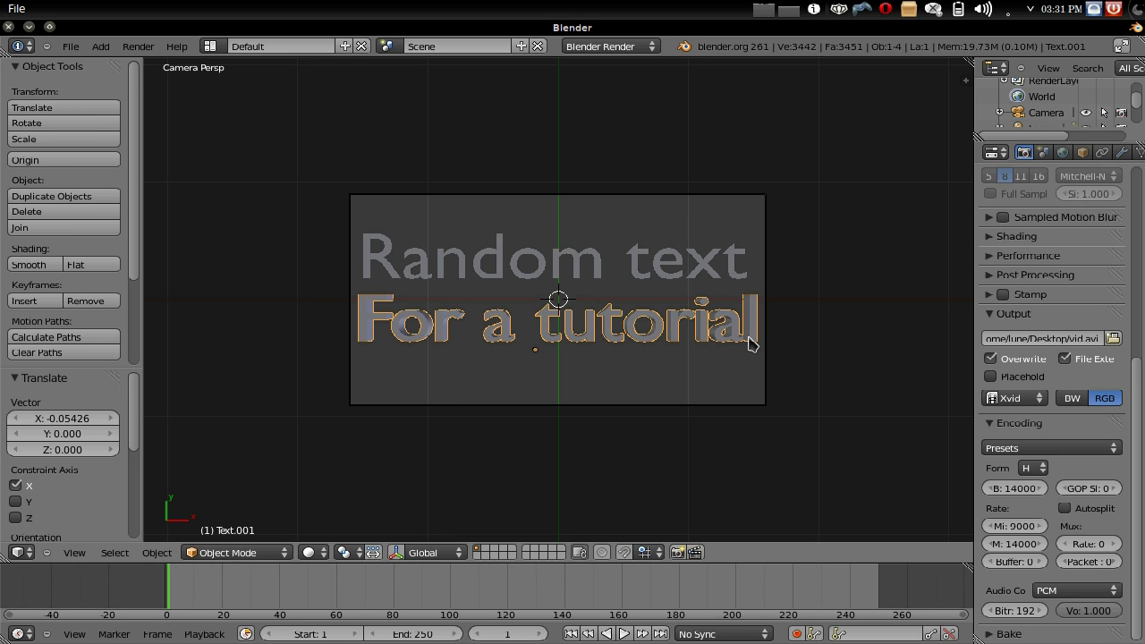
Try to move the extruded faces of the "For a tutorial" mesh along the Y axis
key(Tab)
key(g)
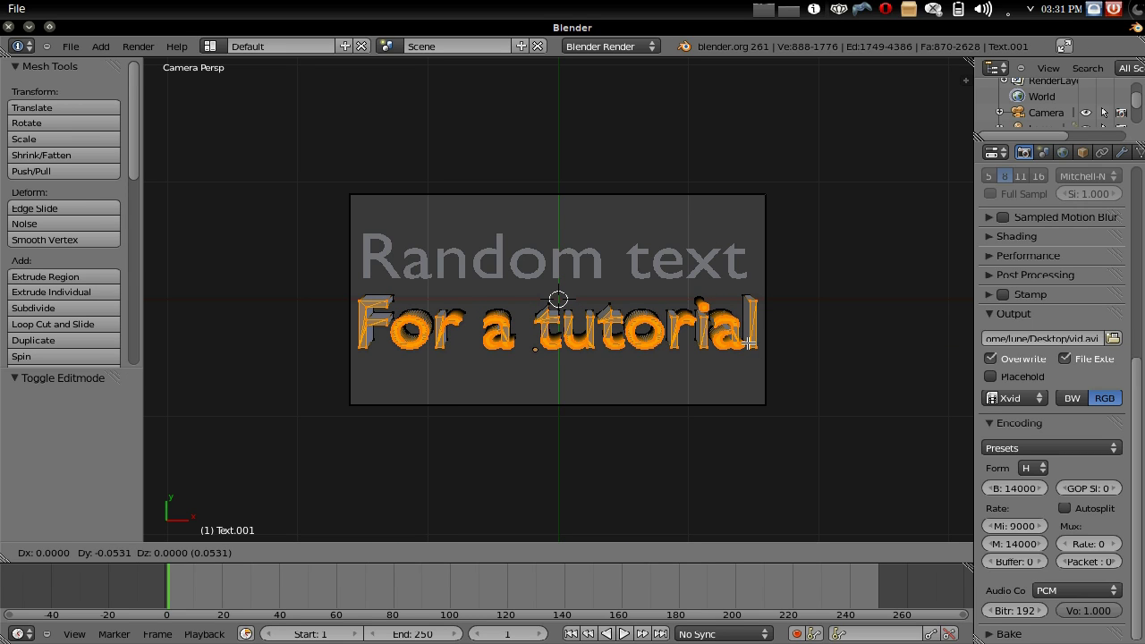
click(750, 343)
key(Tab)
Tilt the "For a tutorial" object out of the text plane with a free trackball rotation
key(r)
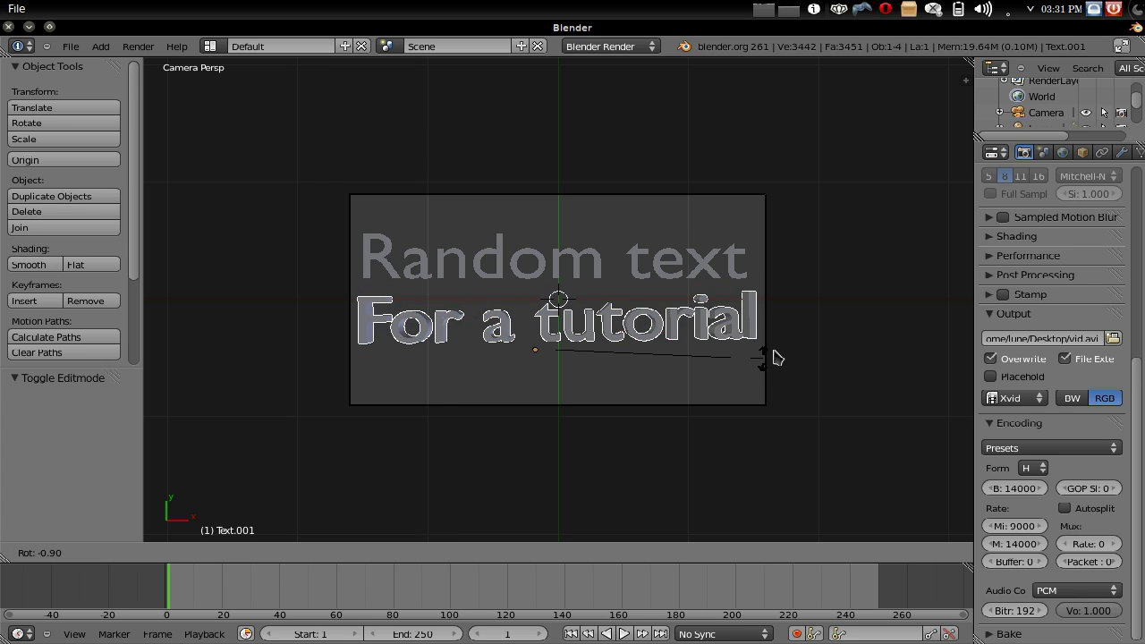
key(r)
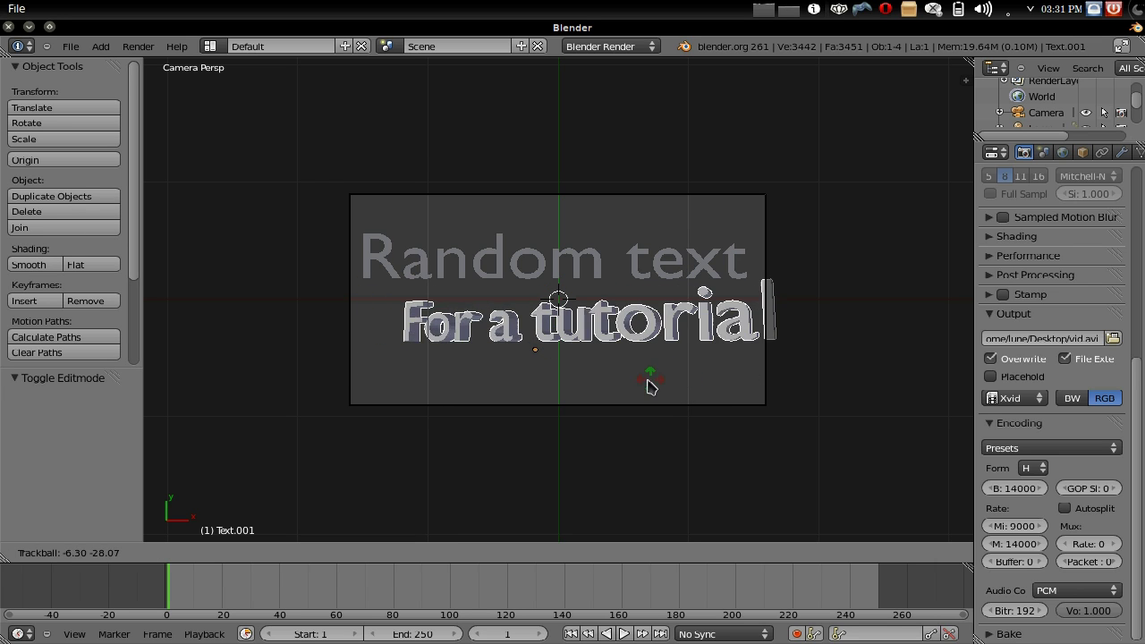
click(629, 386)
Try moving the extruded faces of the tilted text along global Z, Y and X, and along its local Z axis
middle_drag(629, 385, 632, 234)
key(Tab)
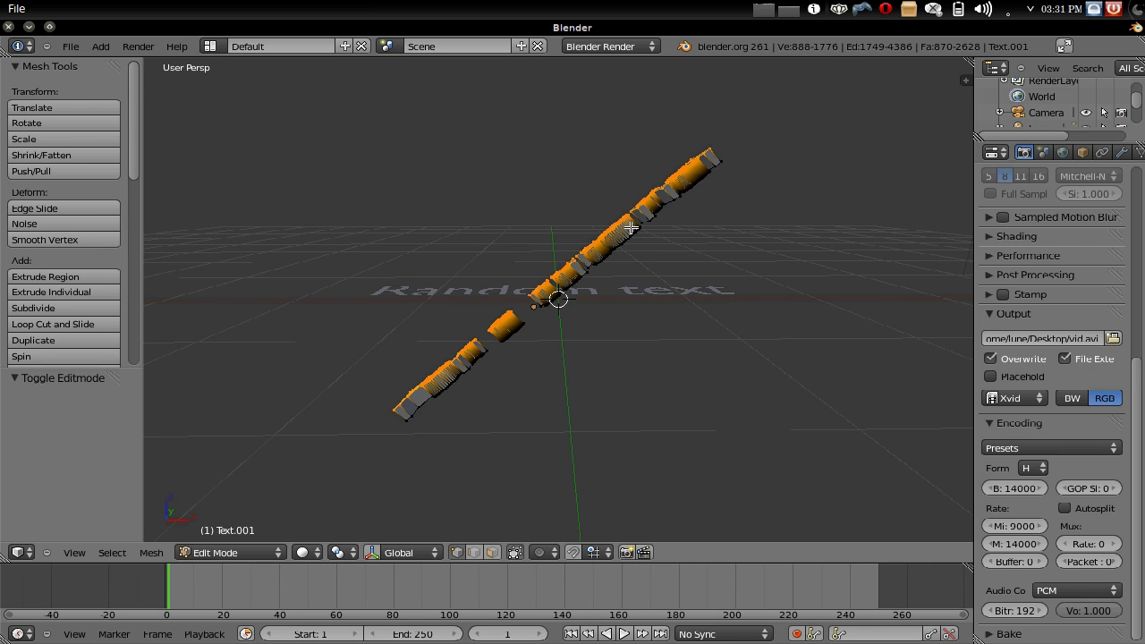
key(g)
key(z)
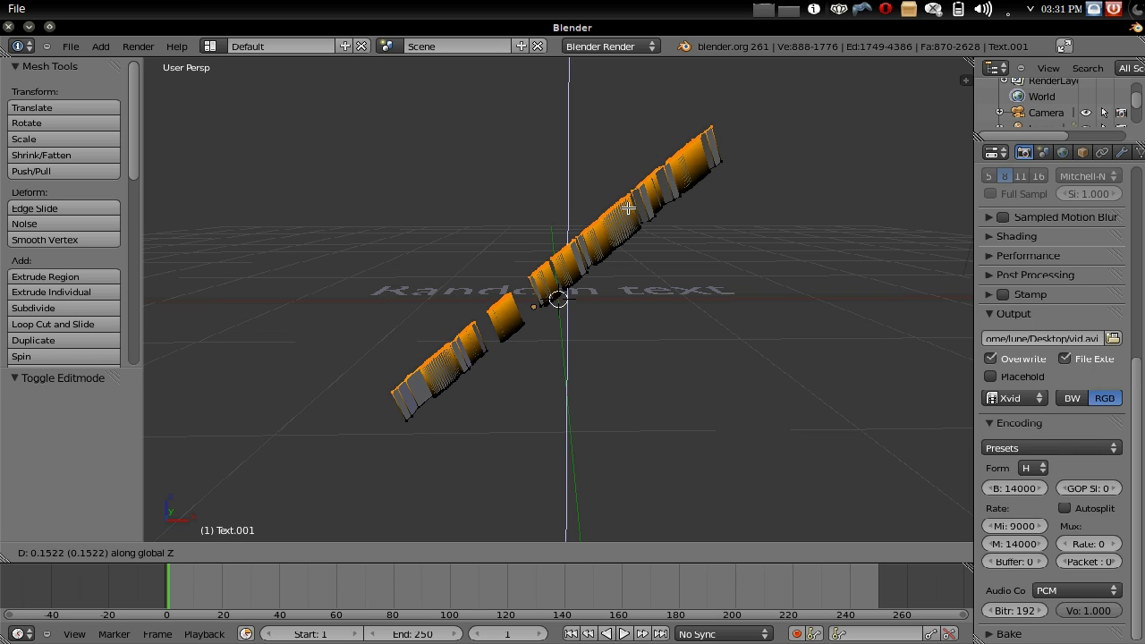
key(y)
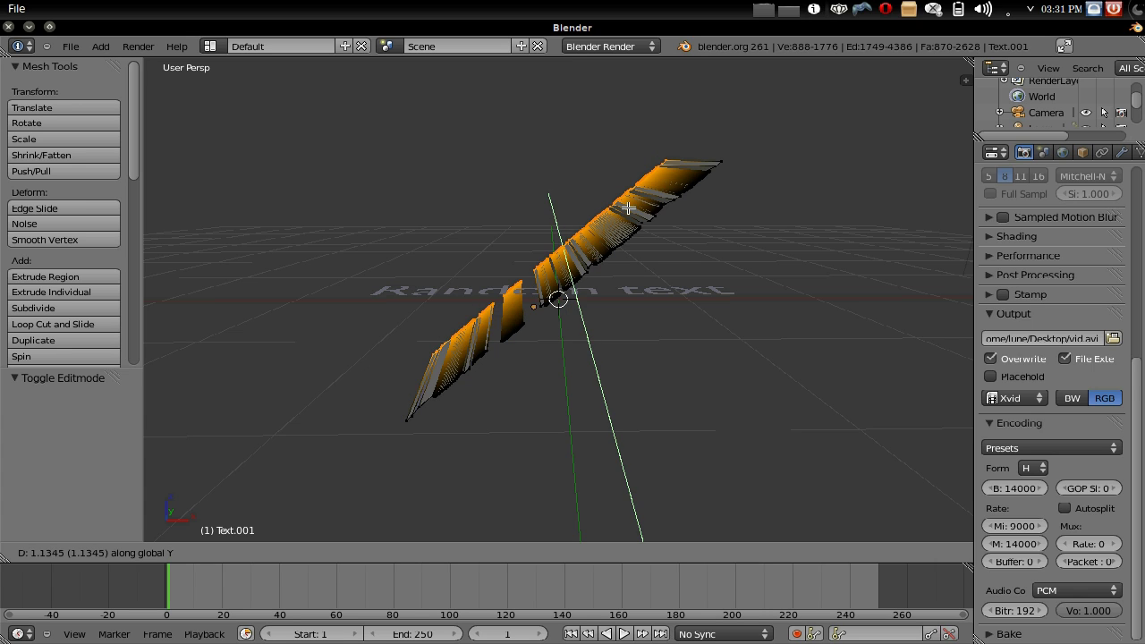
key(x)
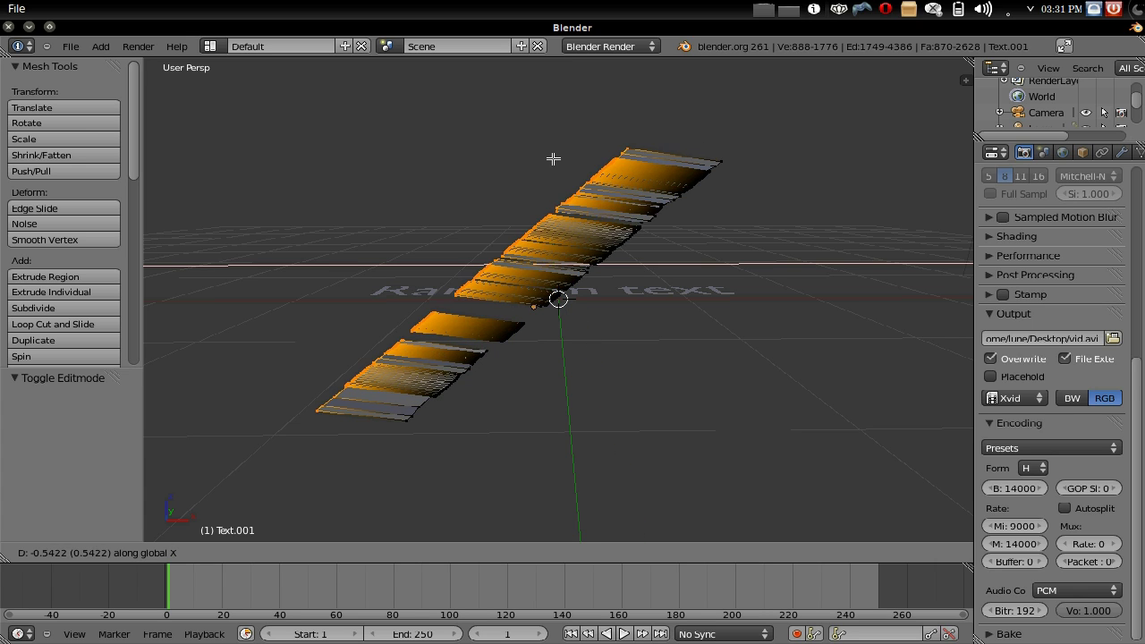
key(z)
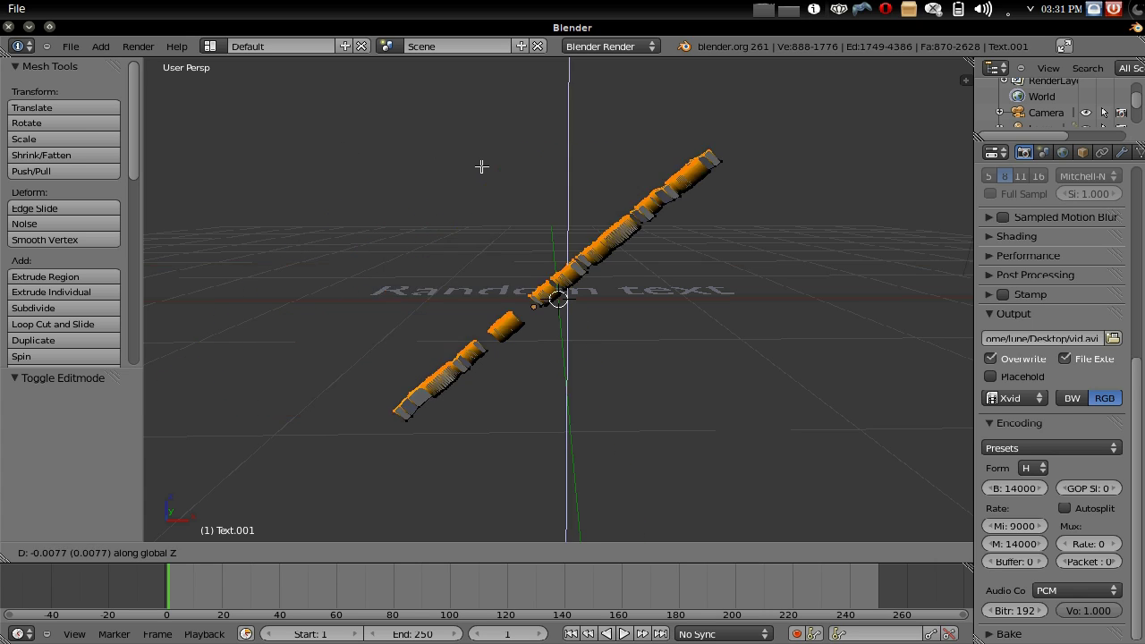
key(z)
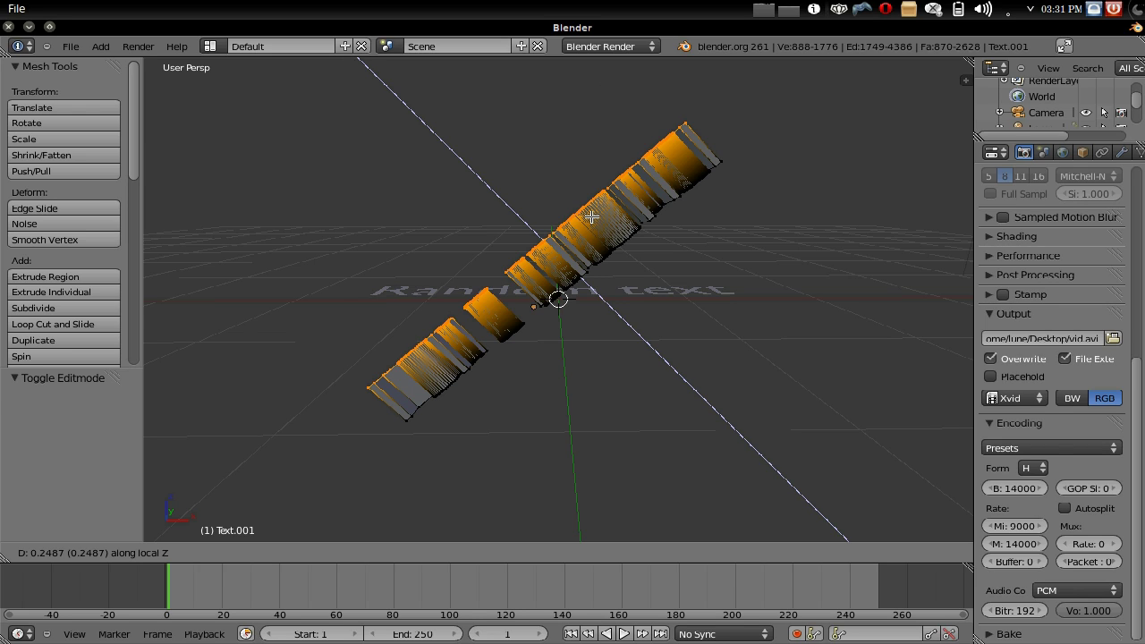
key(Escape)
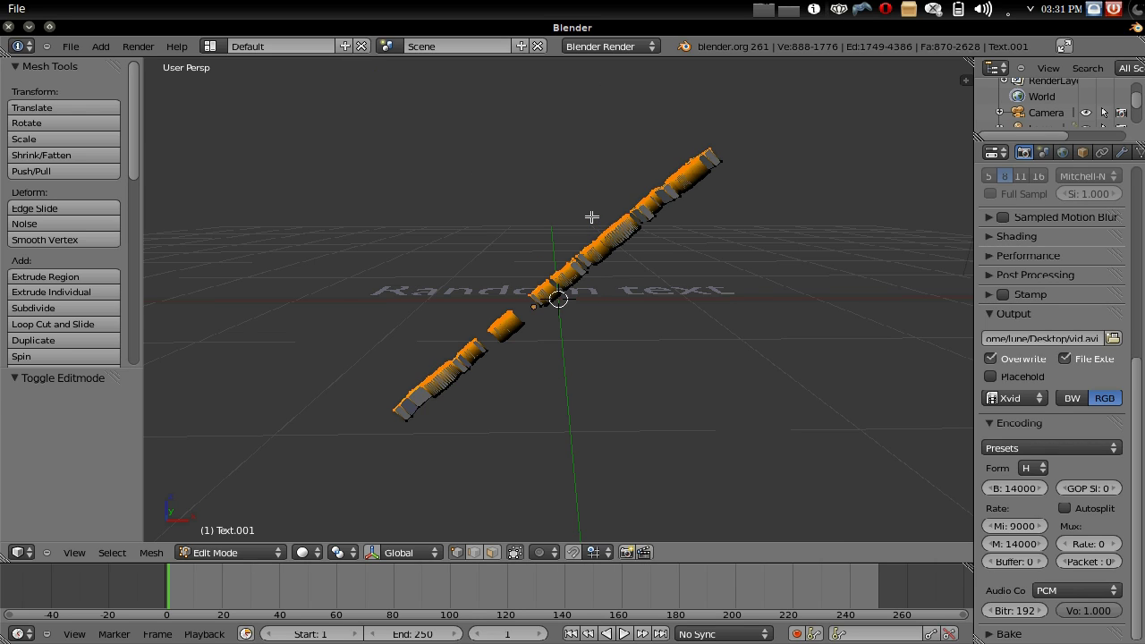
Rotate the entire "For a tutorial" mesh about -291.212° in Edit Mode
key(a)
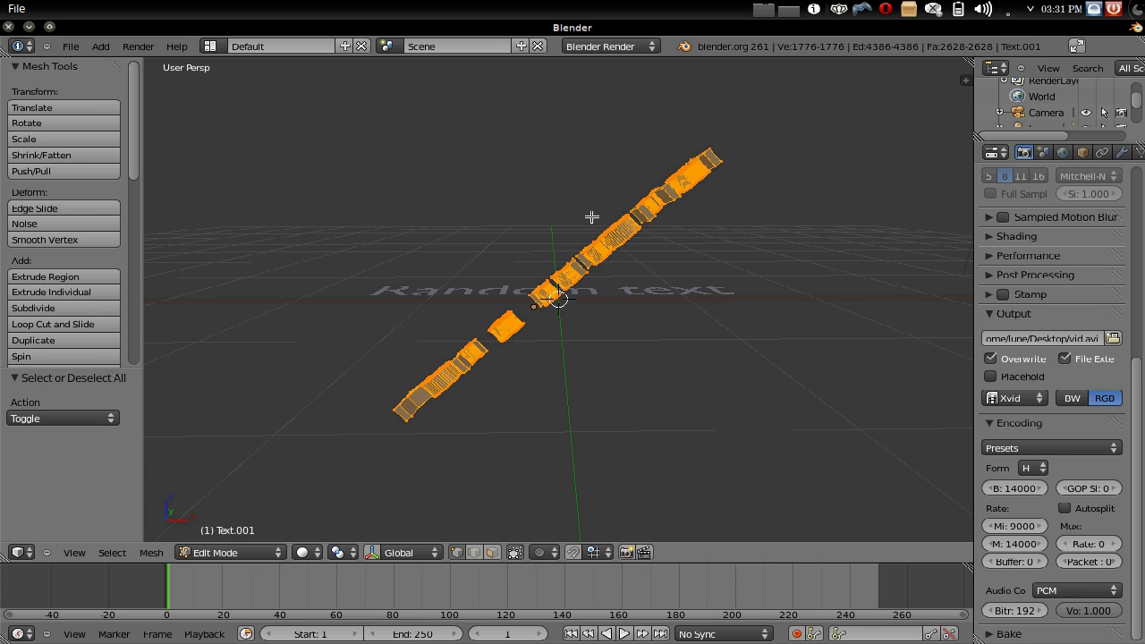
key(r)
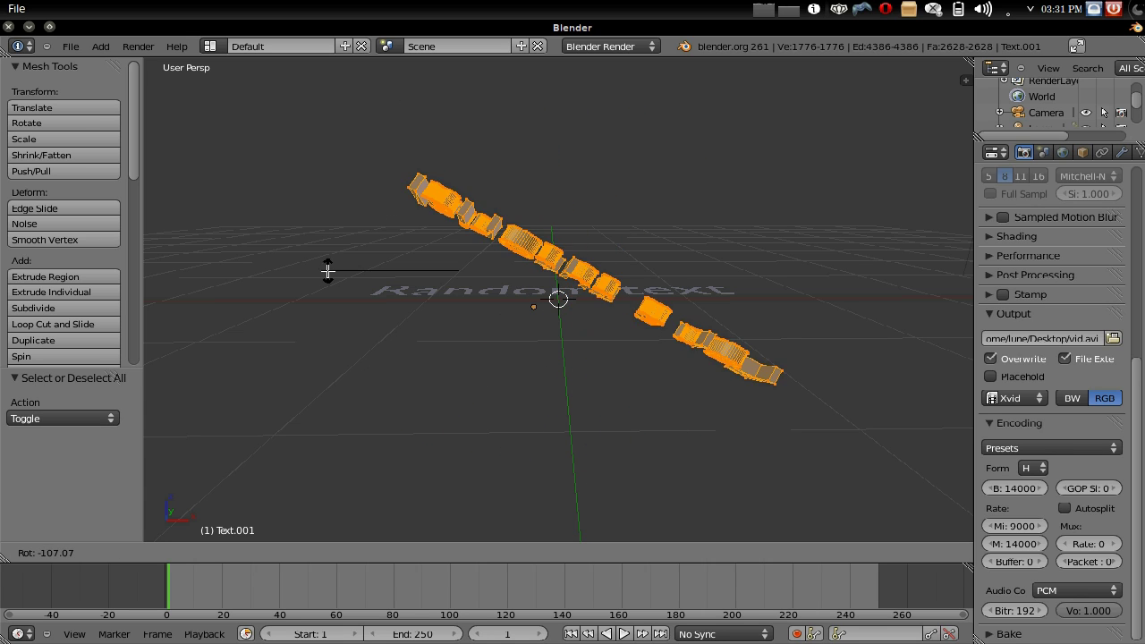
click(835, 254)
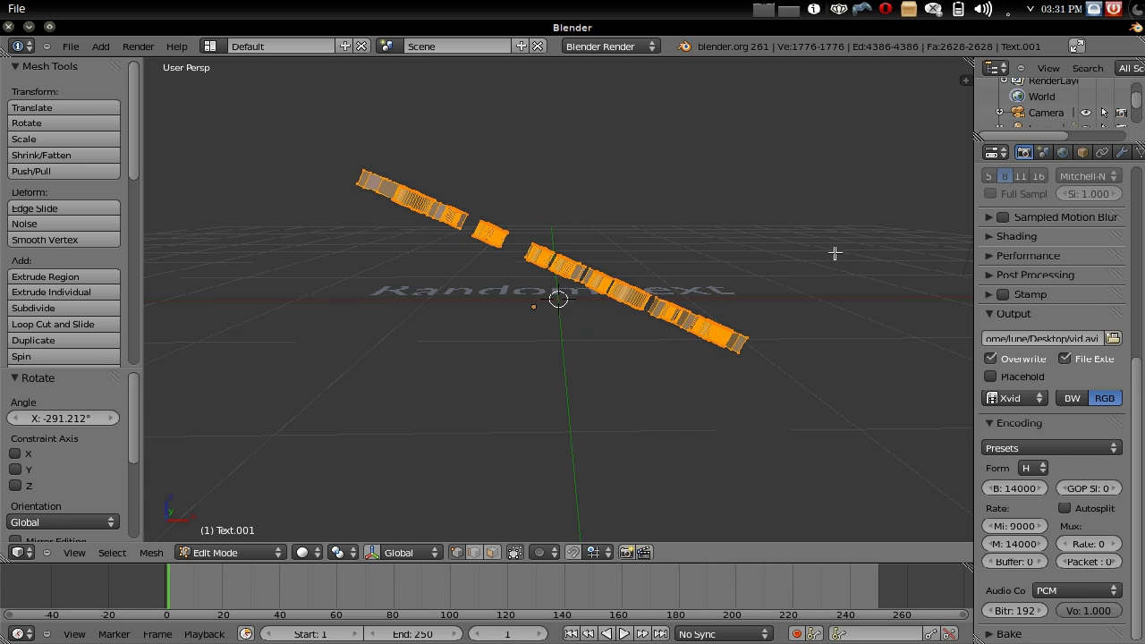
key(Tab)
key(a)
key(Tab)
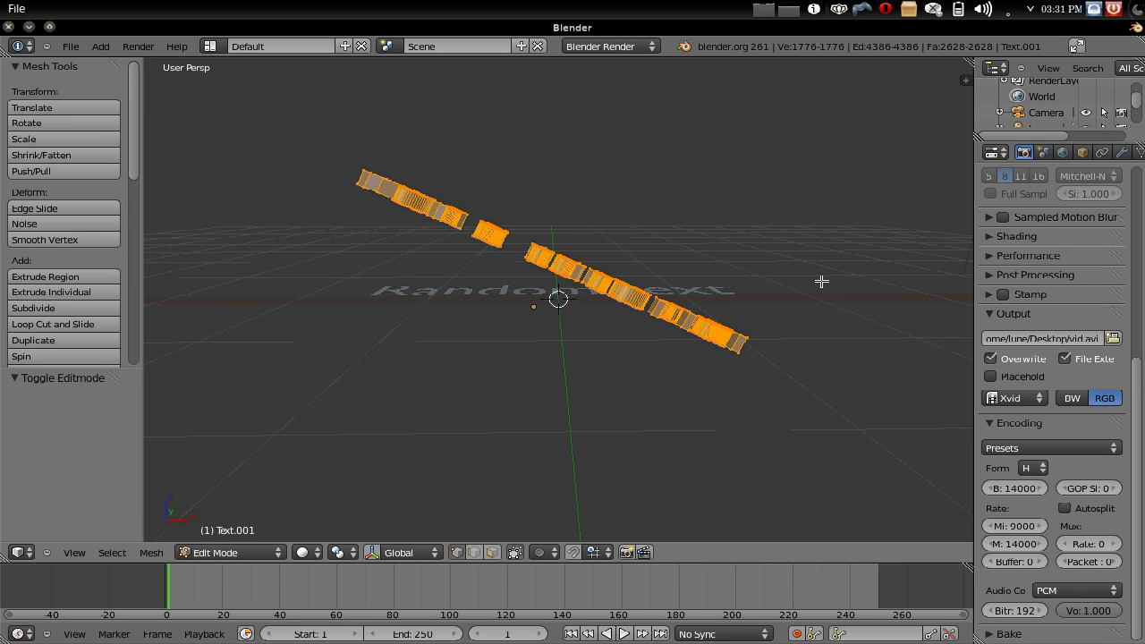
Switch to wireframe display and box-select the upper vertices of the tilted "For a tutorial" mesh
key(a)
mouse_move(826, 261)
middle_down()
mouse_move(653, 209)
mouse_move(651, 179)
middle_up()
key(z)
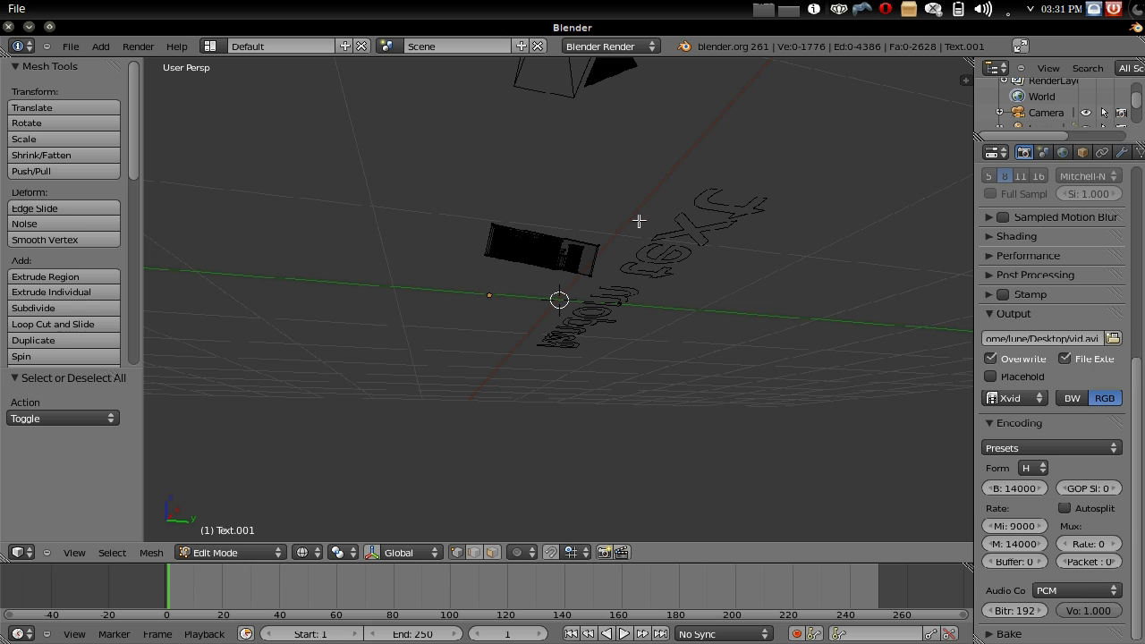
key(b)
drag(625, 255, 533, 195)
middle_drag(527, 244, 527, 243)
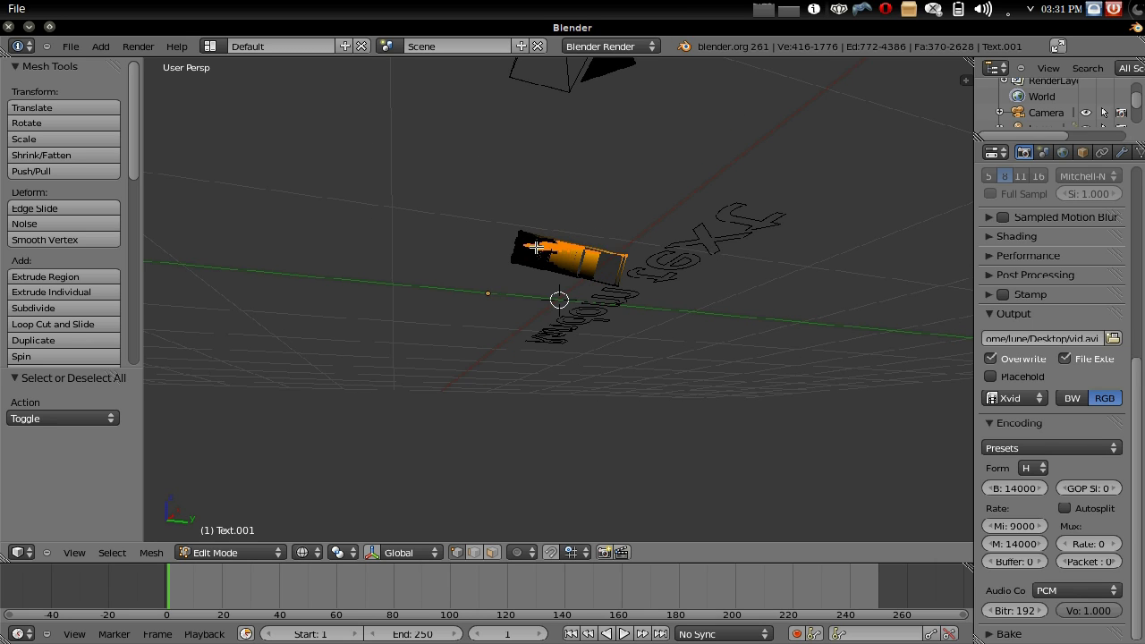
key(b)
drag(555, 241, 493, 208)
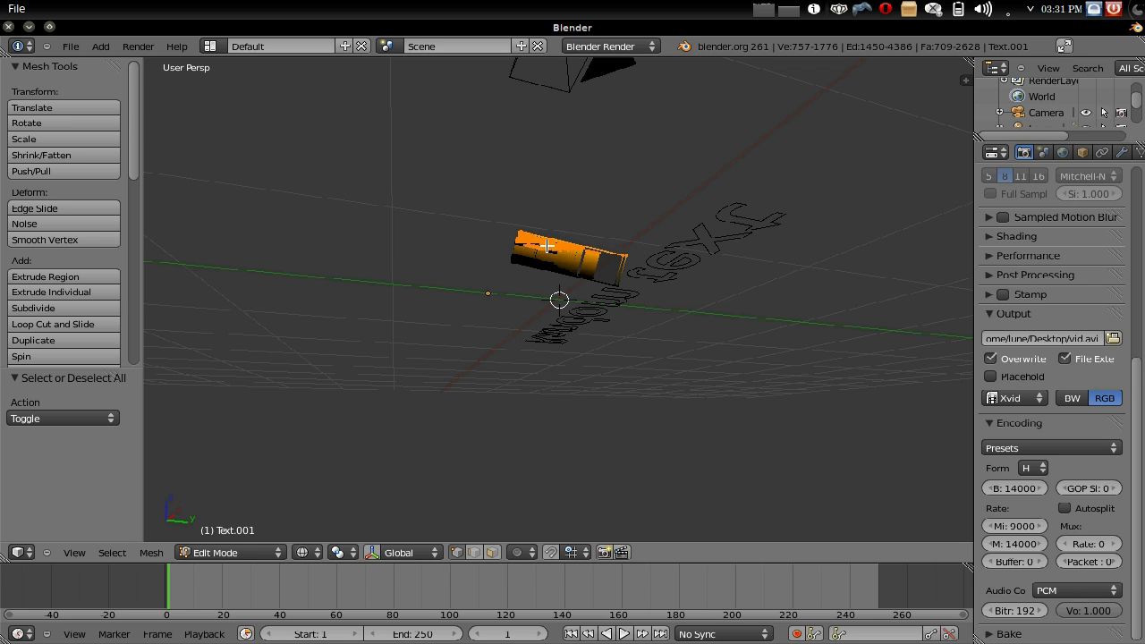
key(b)
drag(564, 254, 541, 234)
middle_drag(521, 215, 677, 295)
Add the missed letter vertices to the selection and try pulling the upper faces out along the text's local Z axis
key(b)
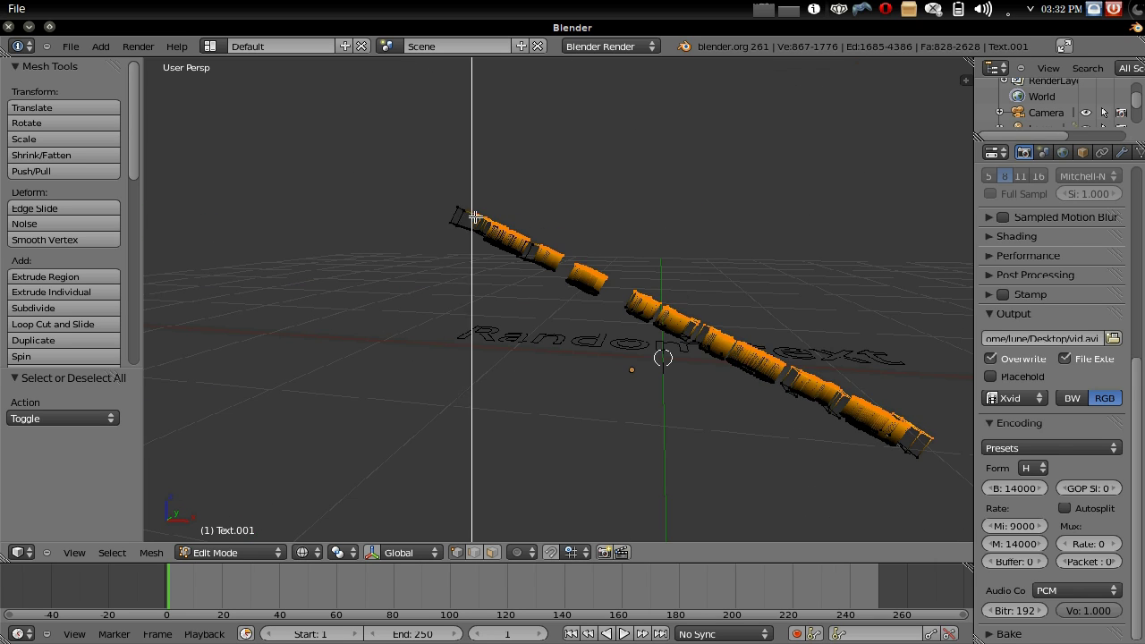
drag(468, 212, 445, 188)
middle_drag(445, 189, 503, 184)
key(g)
click(498, 182)
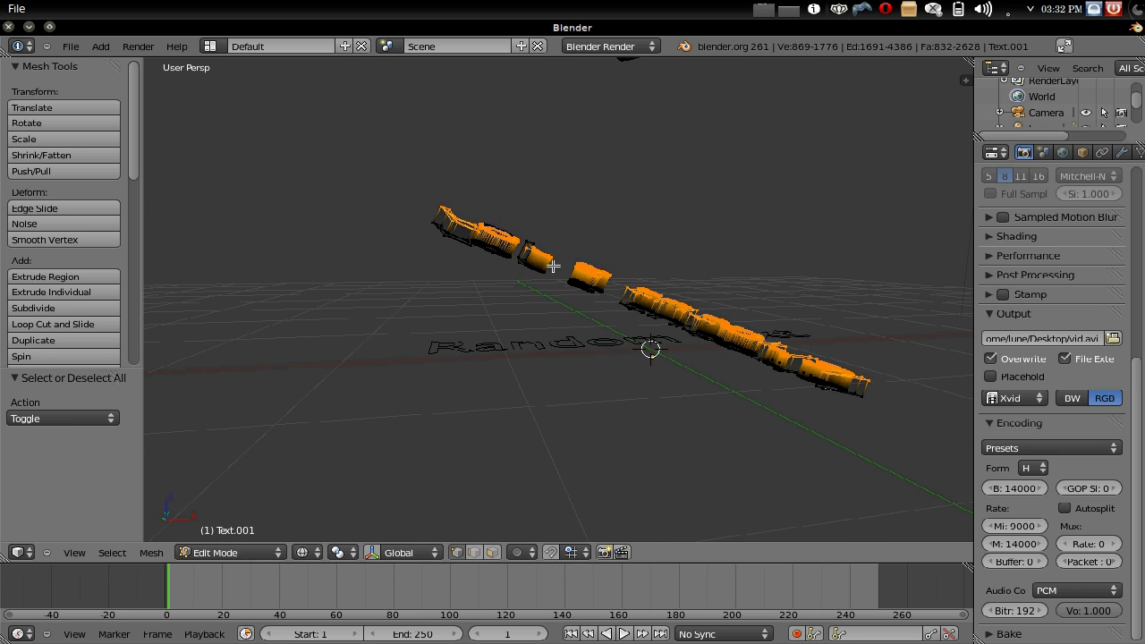
key(b)
drag(552, 253, 519, 214)
key(e)
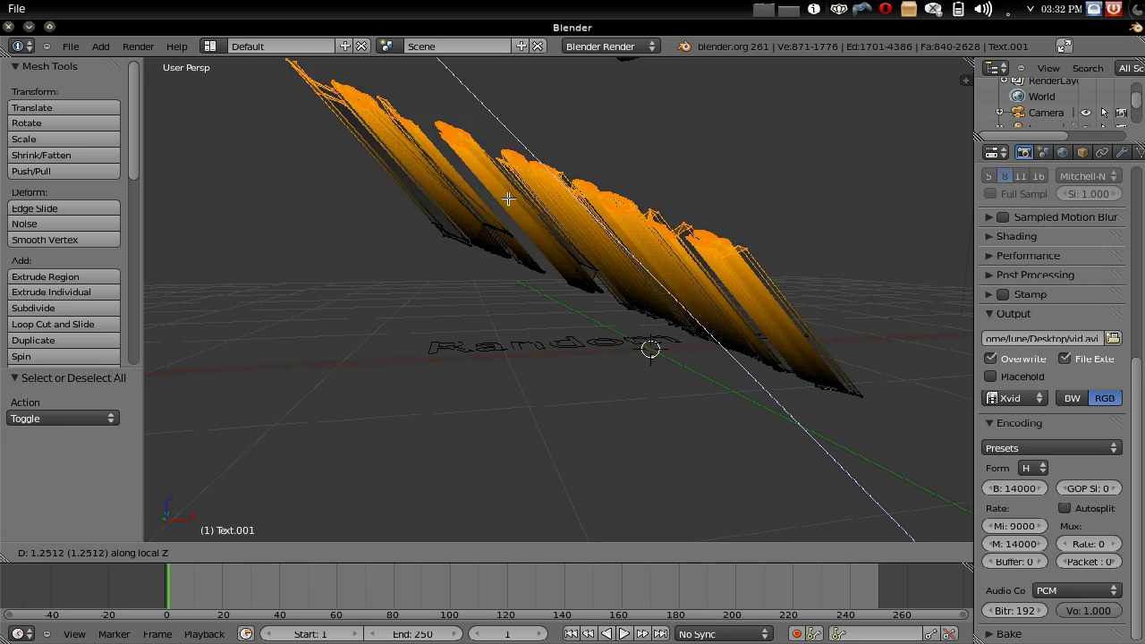
right_click(428, 108)
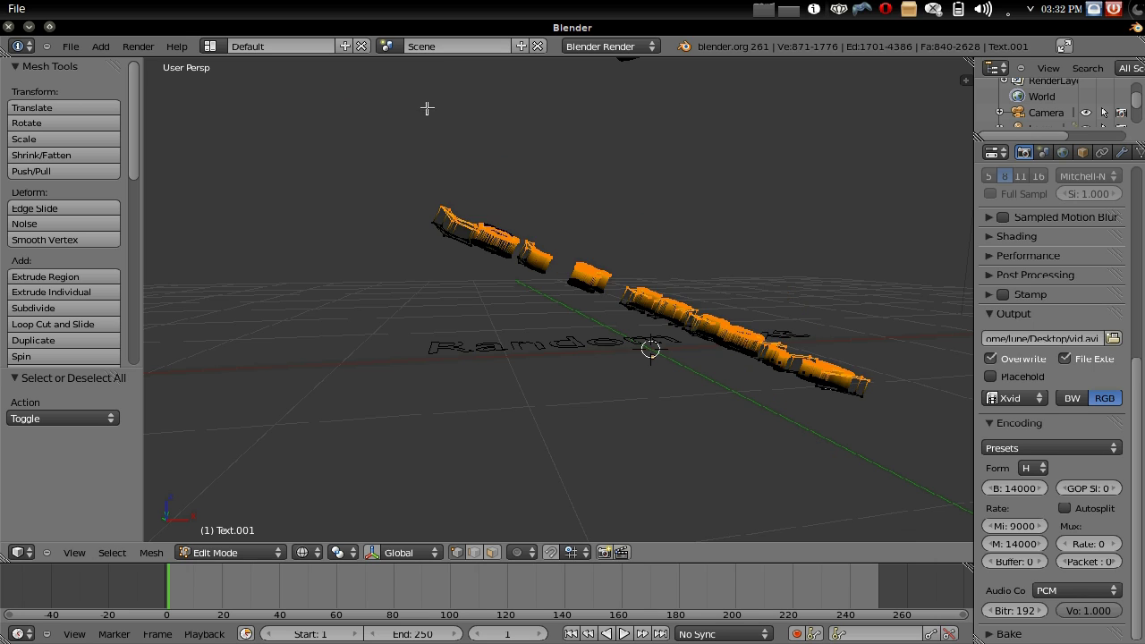
middle_drag(615, 204, 637, 284)
Undo the recent edits back to the flat, unextruded "For a tutorial" mesh
key(ctrl+z)
key(ctrl+z)
key(ctrl+z)
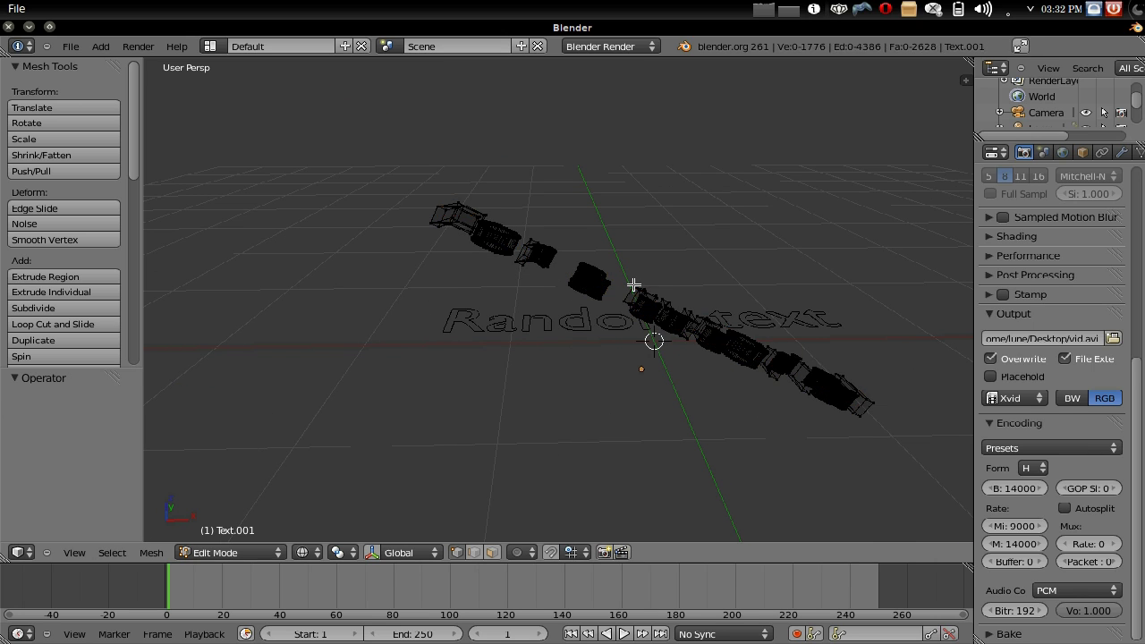
key(ctrl+z)
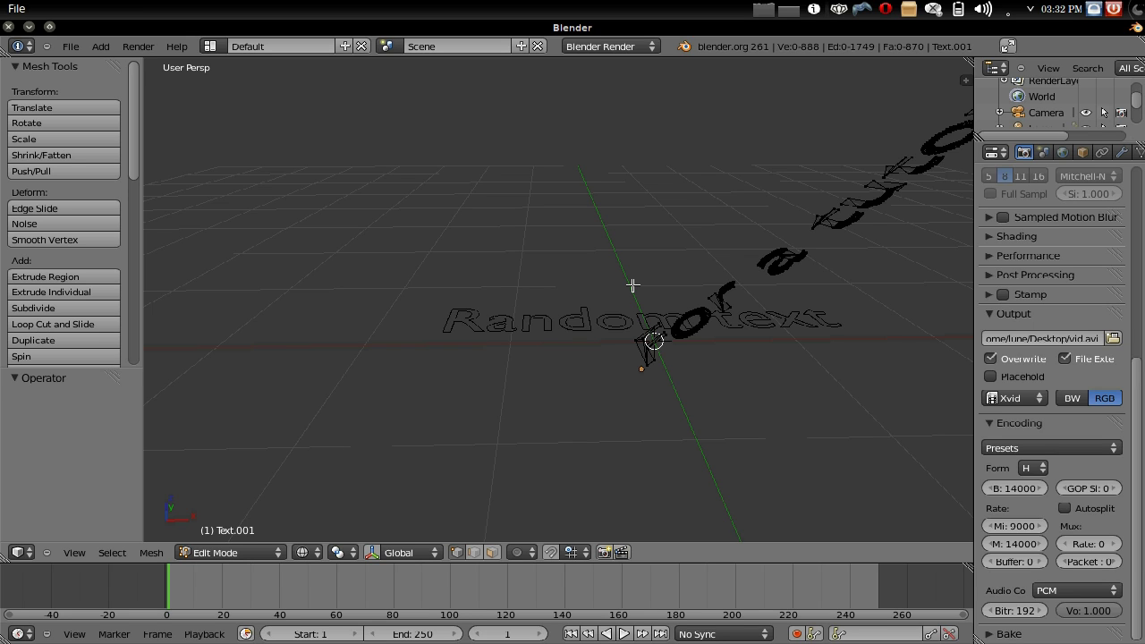
Move all vertices of the "For a tutorial" mesh in Edit Mode so the text is centred on its object origin
key(Tab)
key(Tab)
key(a)
key(e)
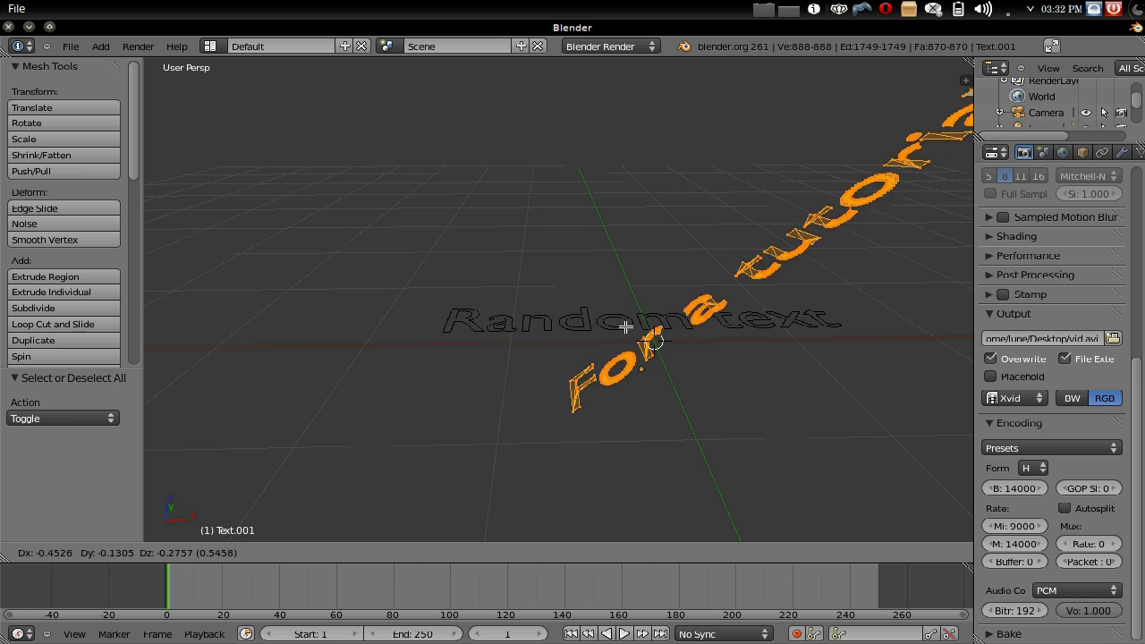
click(538, 396)
key(Tab)
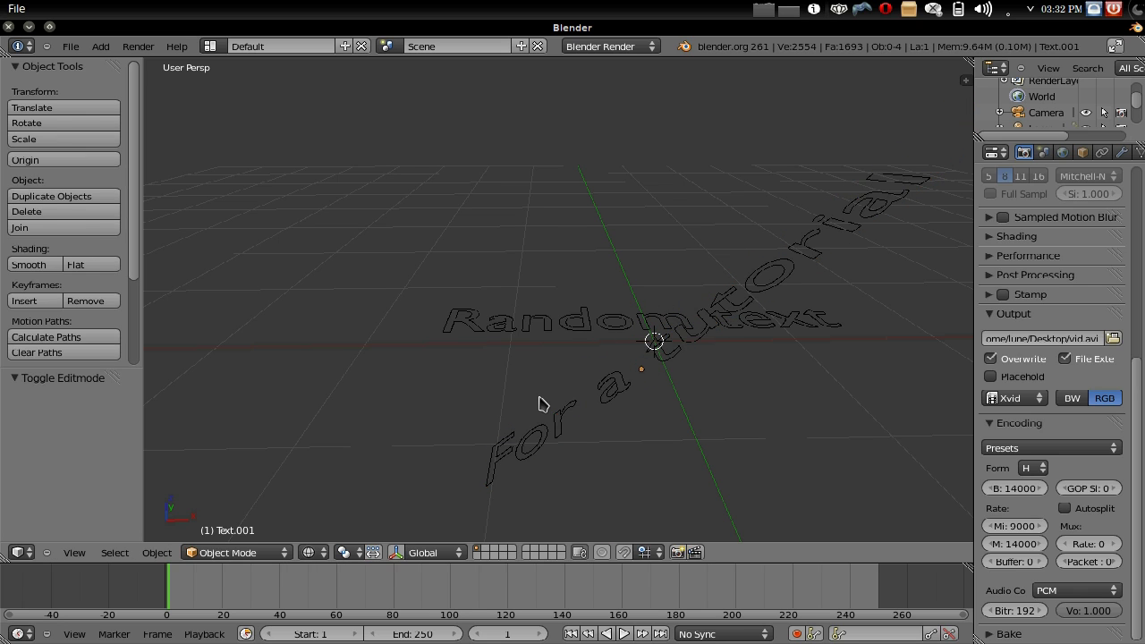
Extrude the whole "For a tutorial" mesh about 0.13 units along its normal and view it through the camera
key(Tab)
key(e)
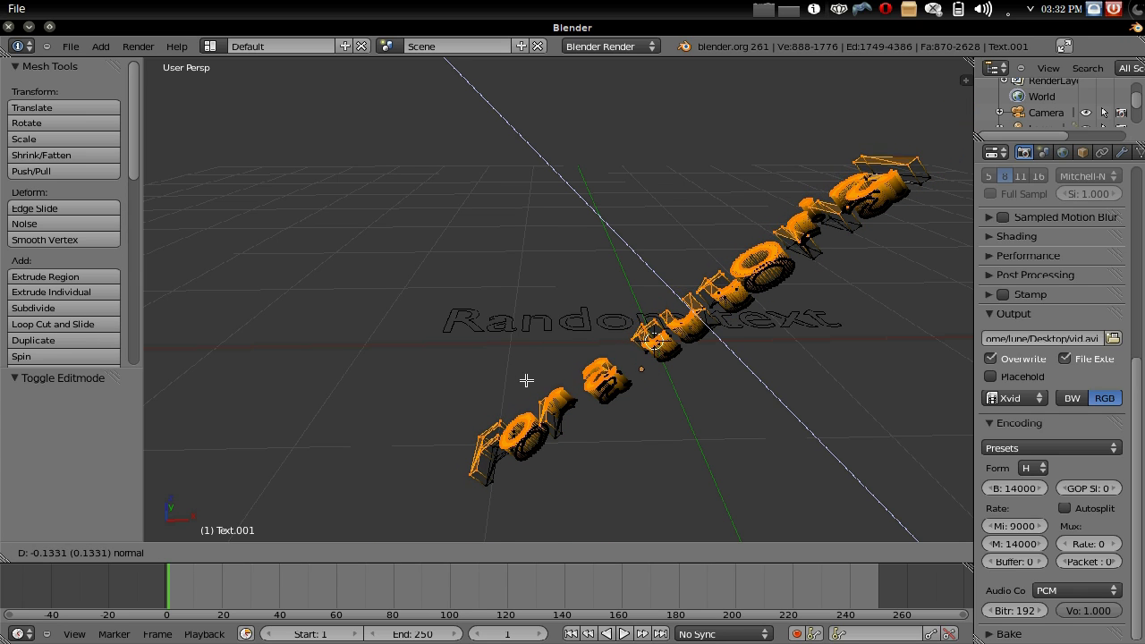
click(532, 372)
middle_drag(535, 371, 556, 386)
key(Tab)
key(KP_0)
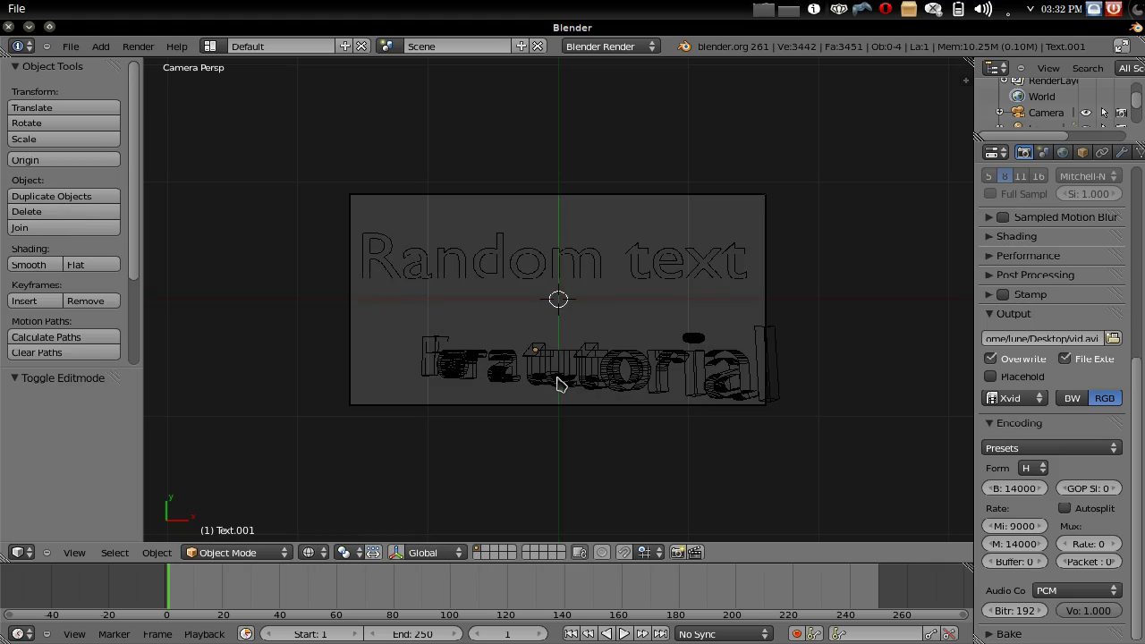
Convert the "Random text" object to a curve and that curve to a mesh
right_click(596, 274)
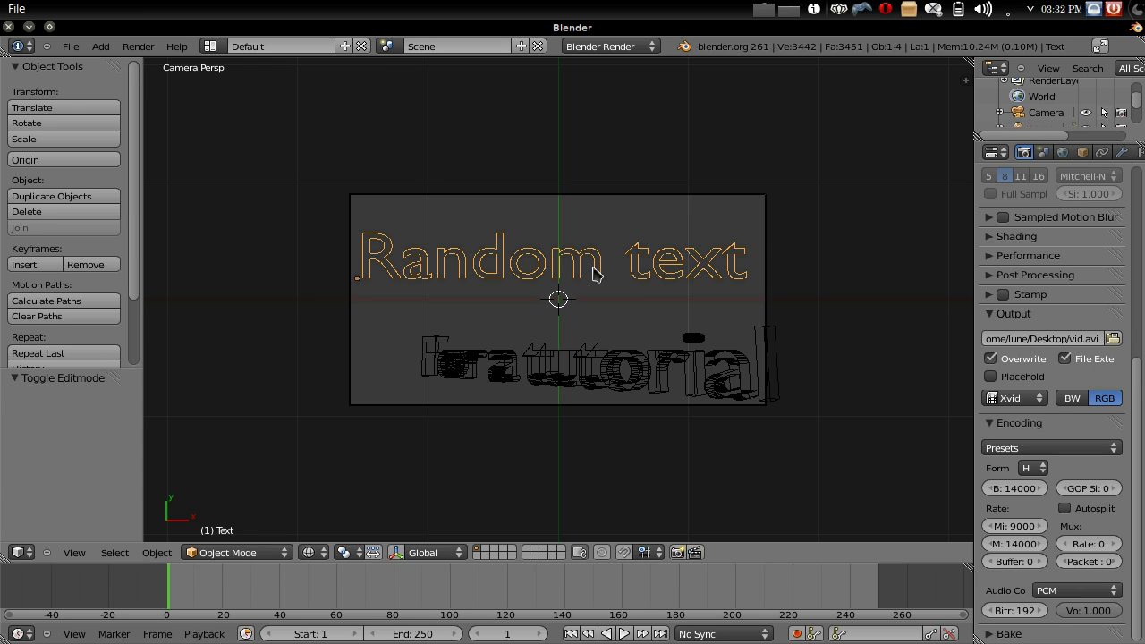
key(alt+c)
click(591, 272)
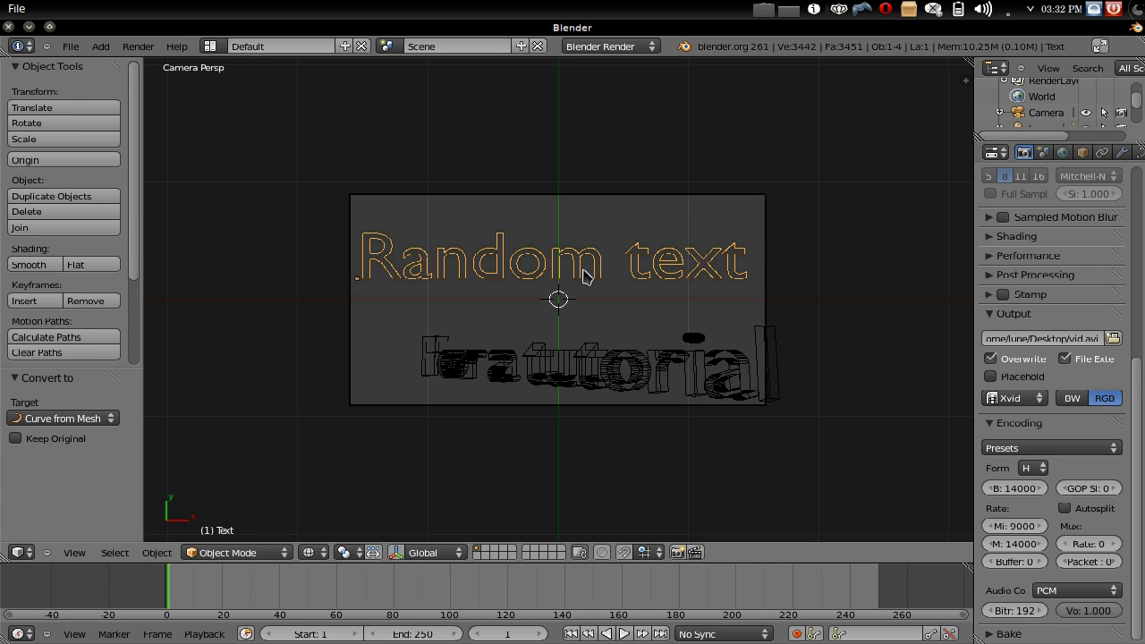
key(alt+c)
click(581, 288)
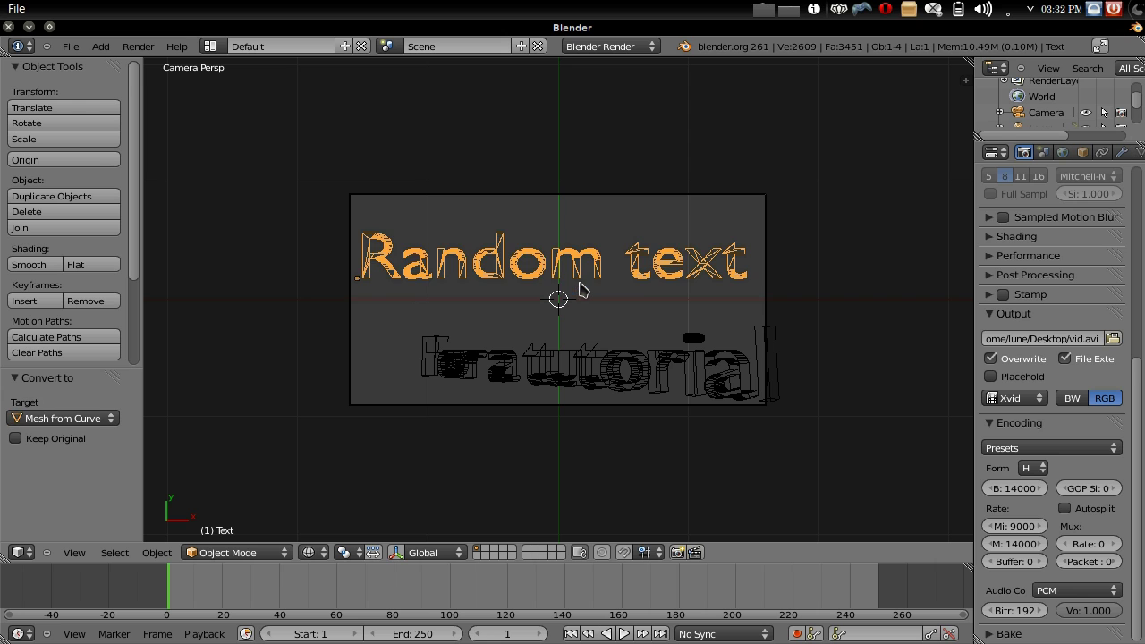
Extrude the entire "Random text" mesh 0.218 along Z
key(Tab)
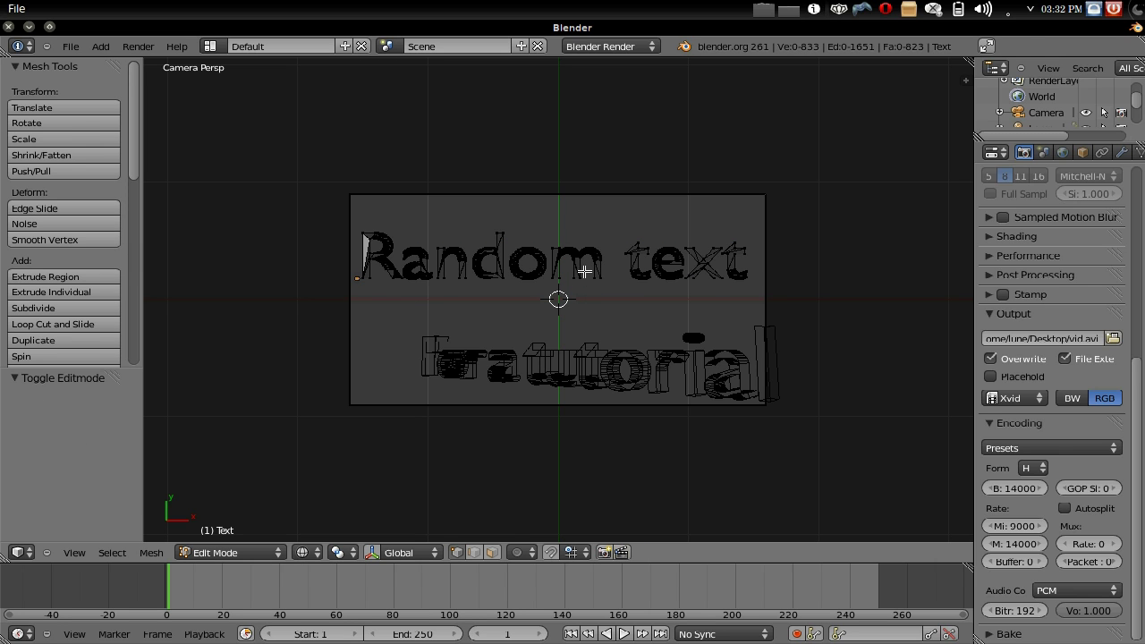
key(a)
key(e)
click(583, 267)
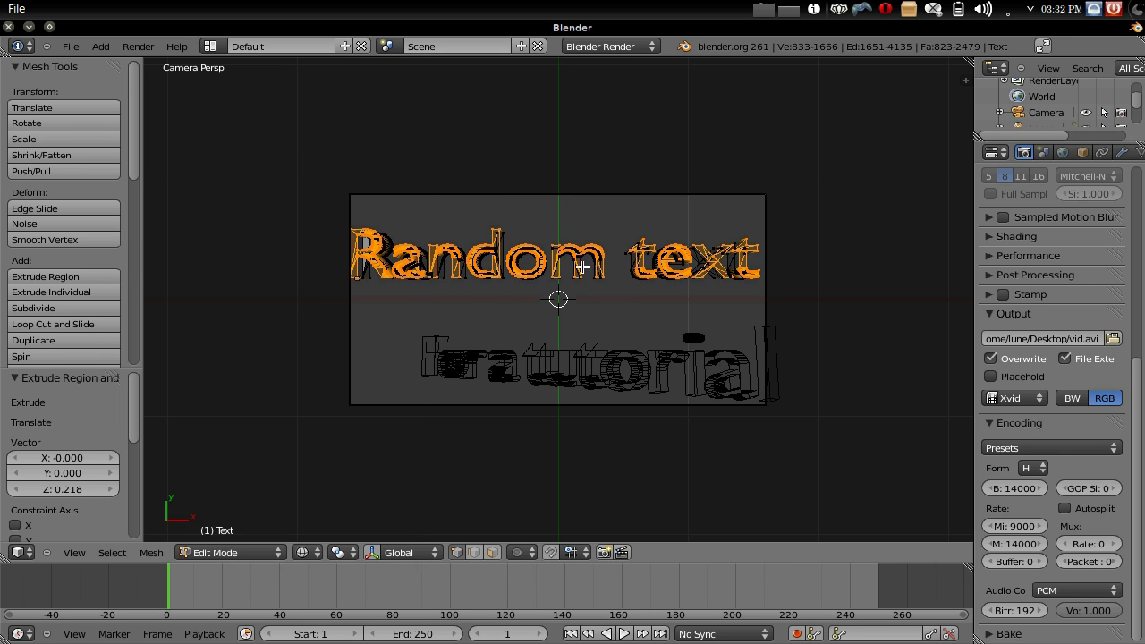
middle_drag(583, 266, 572, 153)
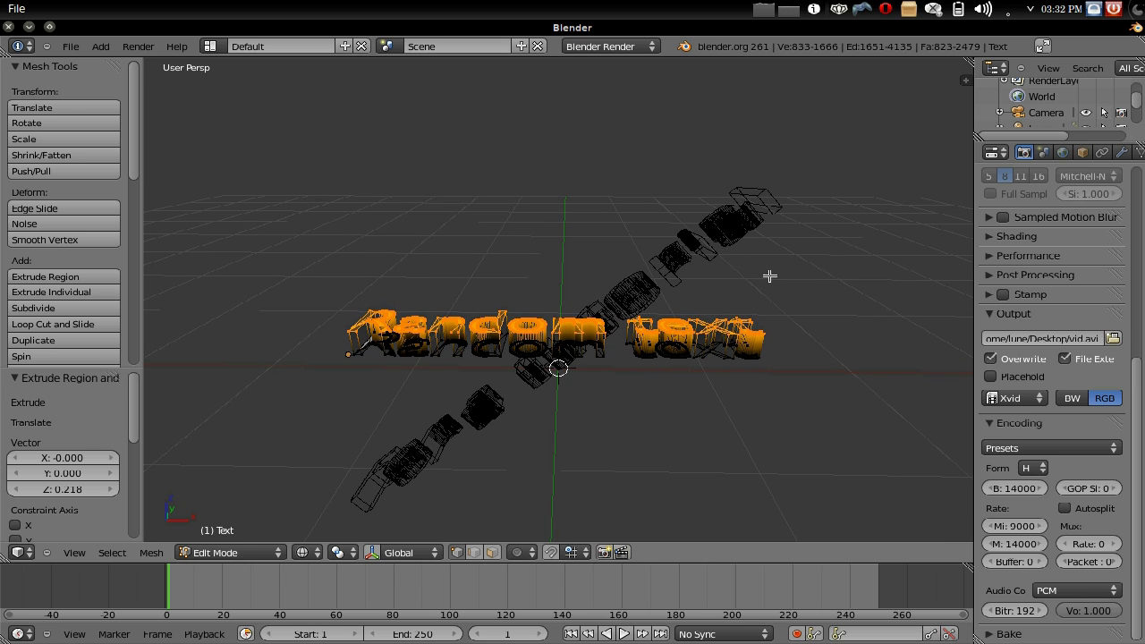
Move the whole "Random text" mesh -1.458 along X in Edit Mode to centre it on its object origin
key(a)
key(a)
key(g)
key(x)
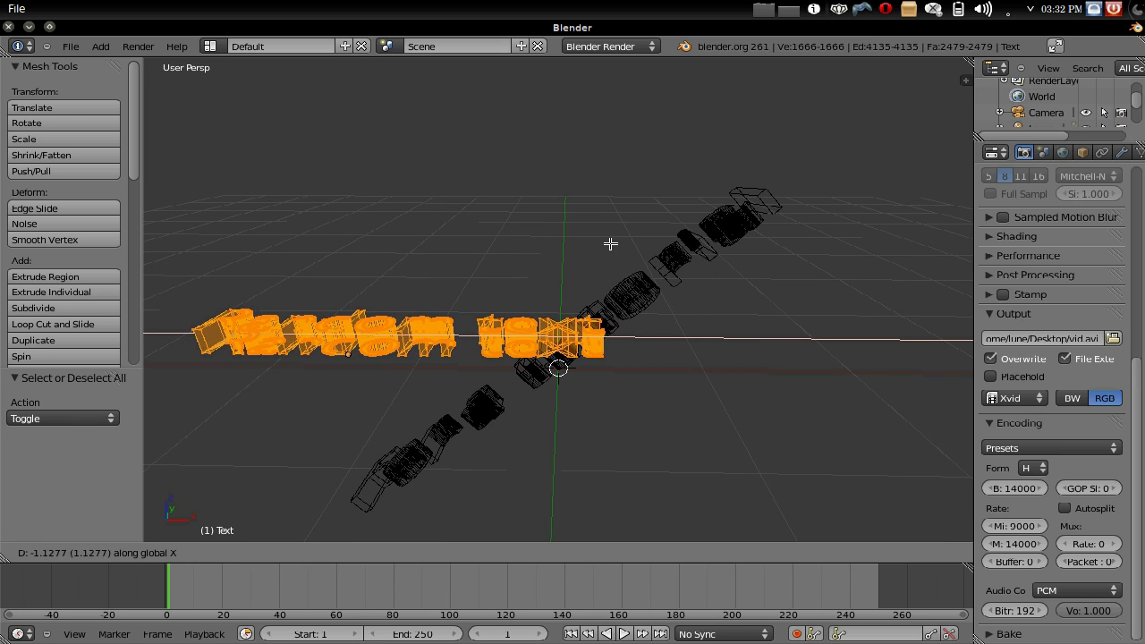
click(578, 242)
middle_drag(588, 242, 573, 362)
key(r)
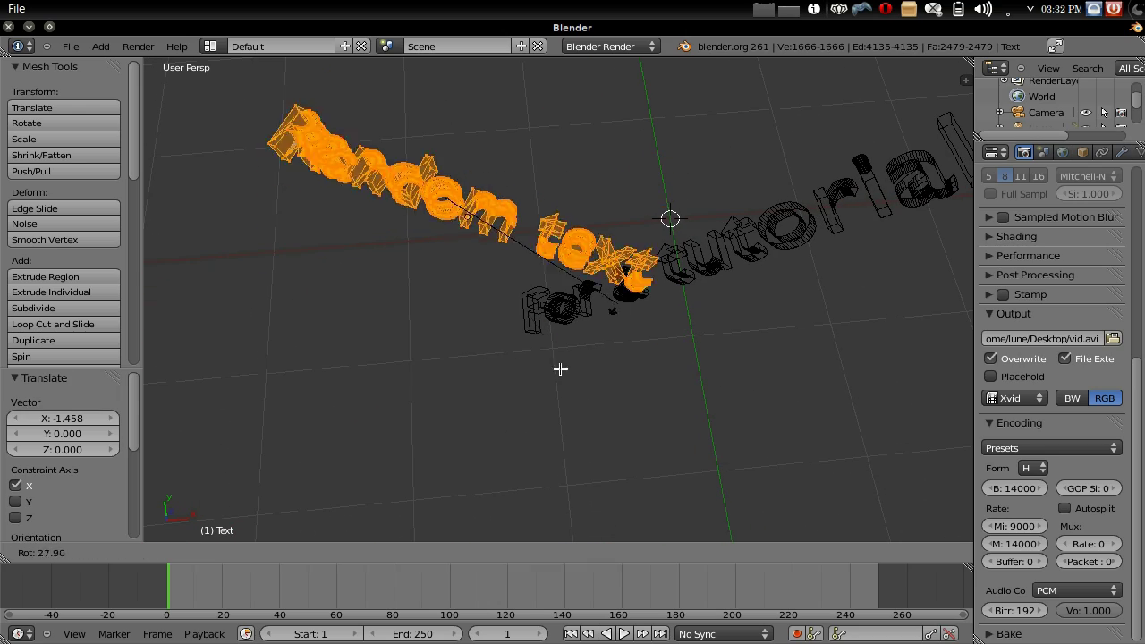
right_click(652, 256)
key(Tab)
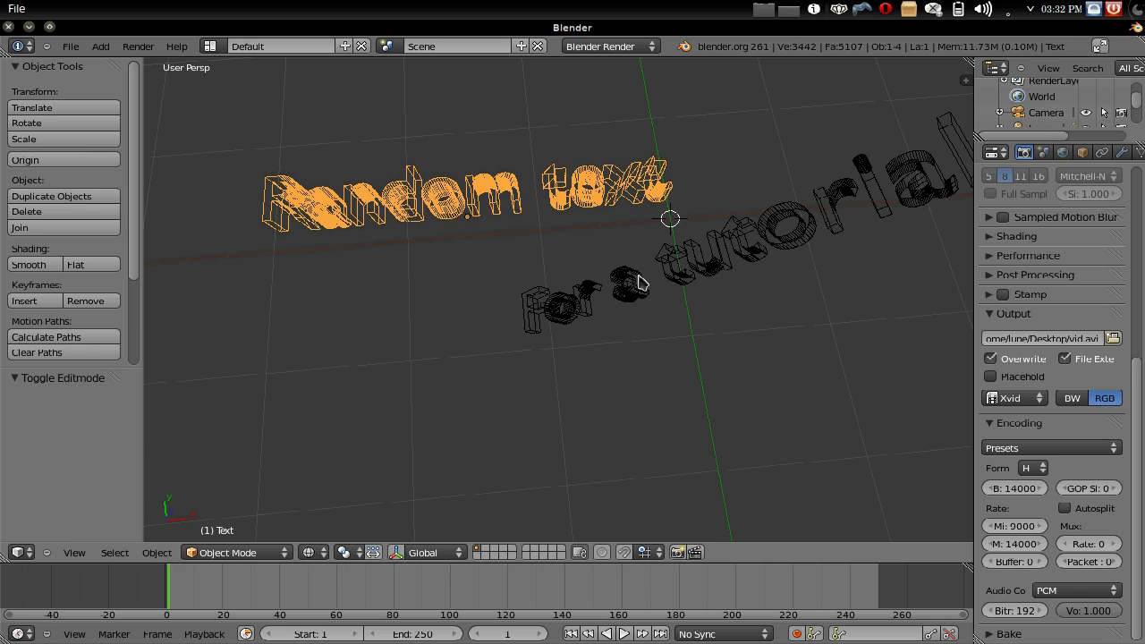
In front view, place the "Random text" object below and to the left of "For a tutorial" and rotate it -30.338°
middle_drag(652, 256, 677, 178)
key(KP_1)
key(g)
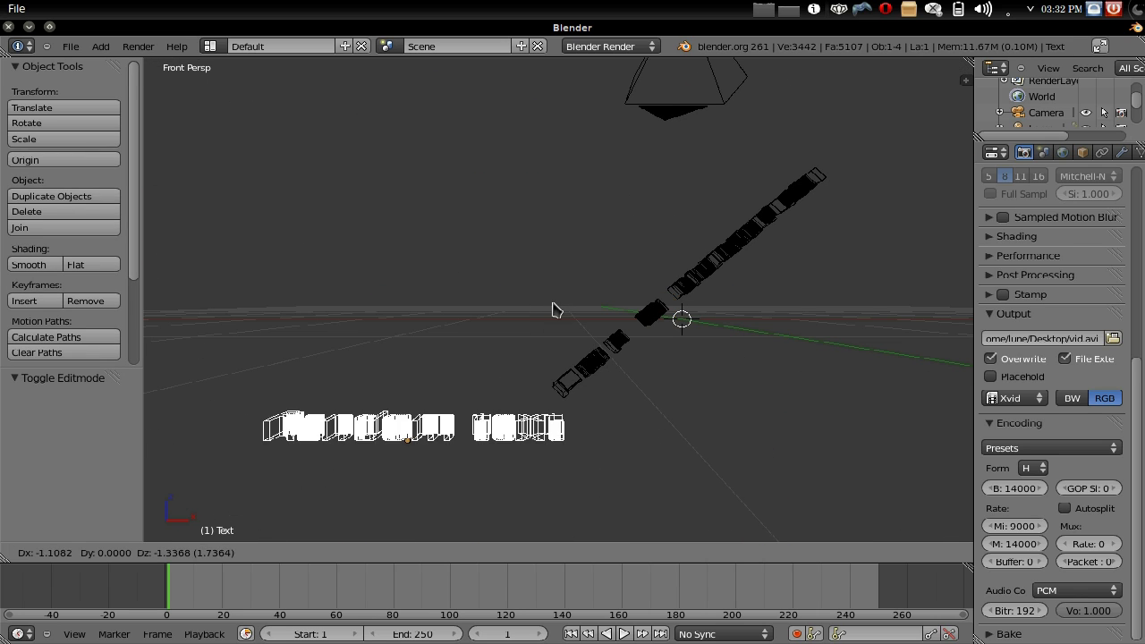
click(499, 313)
key(r)
click(386, 307)
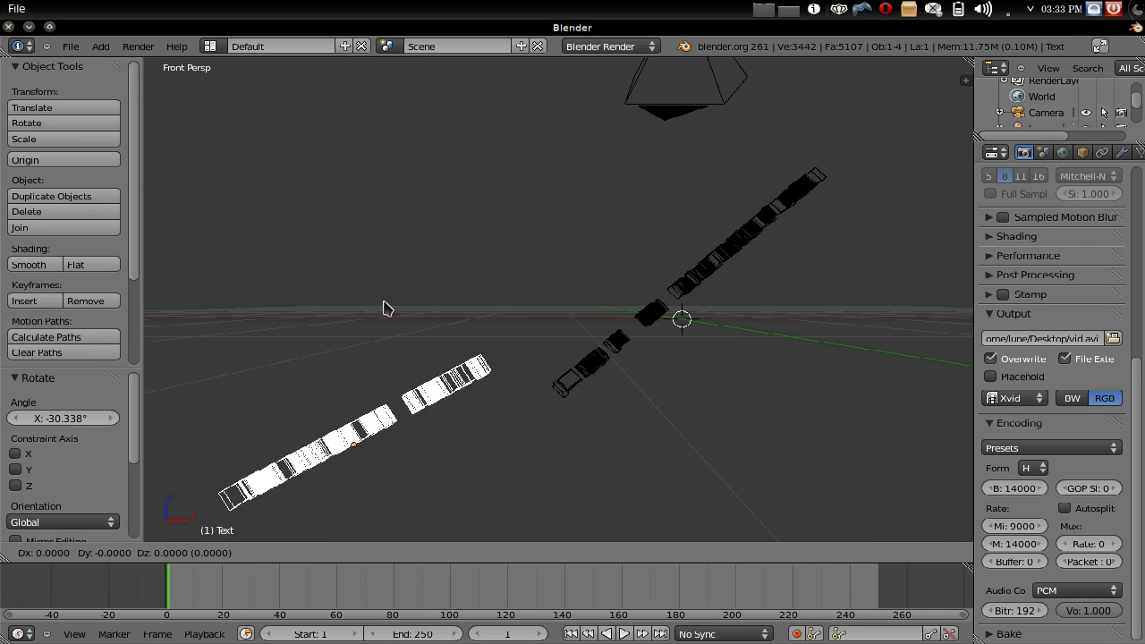
Bring "Random text" in line below the start of "For a tutorial", rotating it a further -6.011° and shifting it 0.123 in X and -0.08795 in Z
key(g)
click(417, 364)
key(r)
click(404, 354)
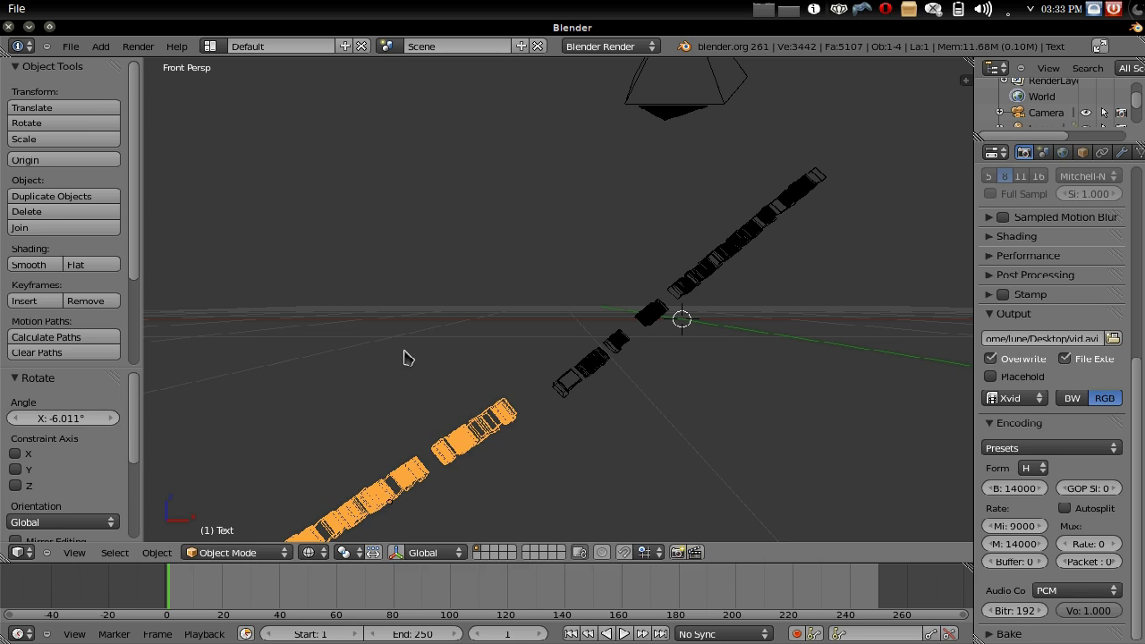
key(g)
click(417, 366)
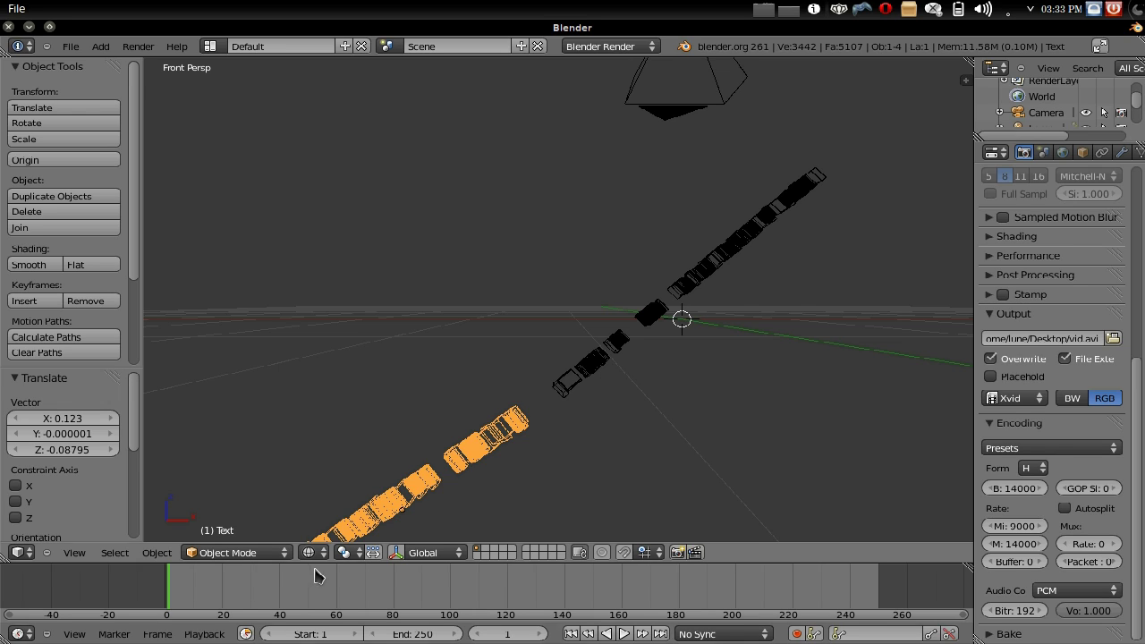
Add "For a tutorial" to the selection and save the project over tut.avi.blend in the blends folder
shift+right_click(595, 371)
key(ctrl+shift+s)
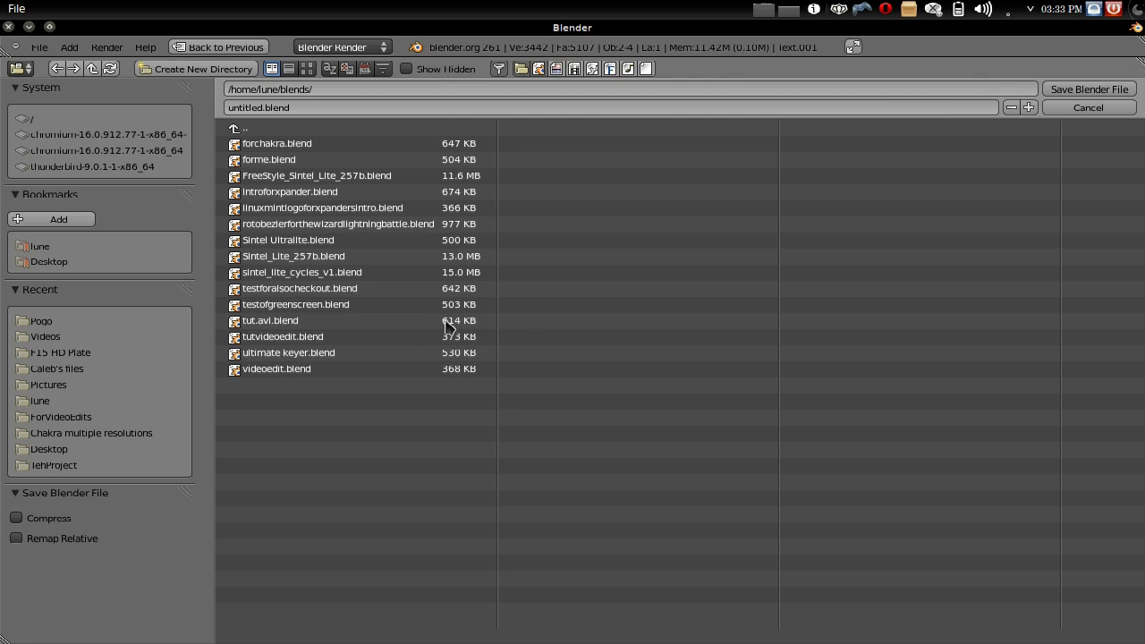
click(382, 322)
key(Return)
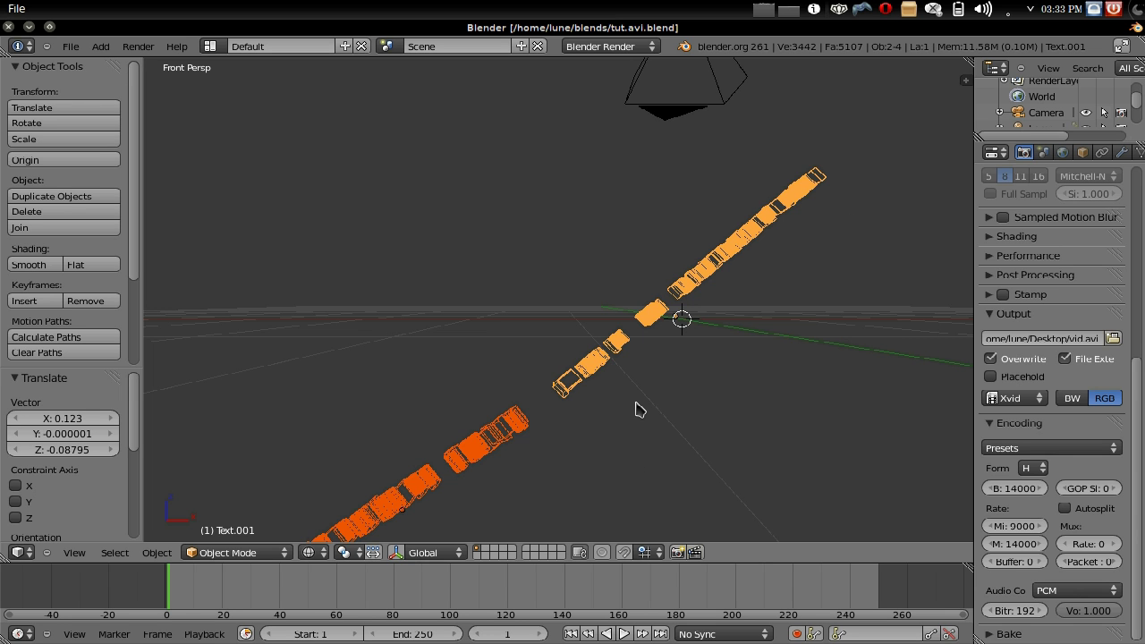
Join the two selected text meshes into one object and open it in Edit Mode from the right view
key(ctrl+j)
middle_drag(591, 402, 573, 289)
key(KP_3)
key(Tab)
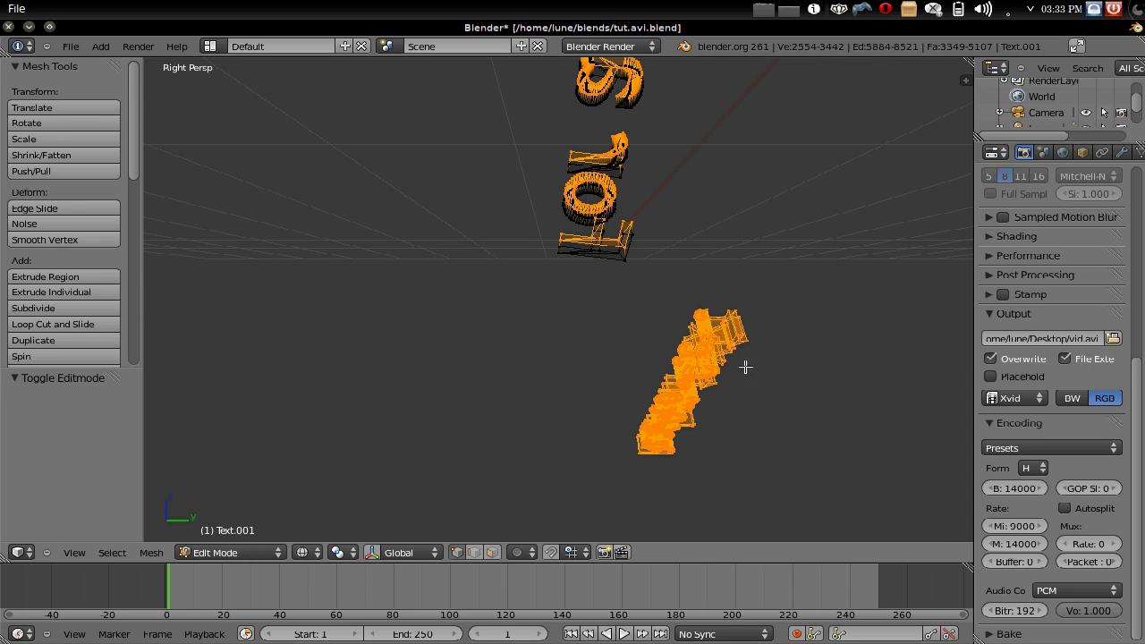
Box-select only the "Random text" geometry and move it -0.970 along the Y axis
key(a)
key(b)
drag(766, 492, 606, 292)
key(g)
key(x)
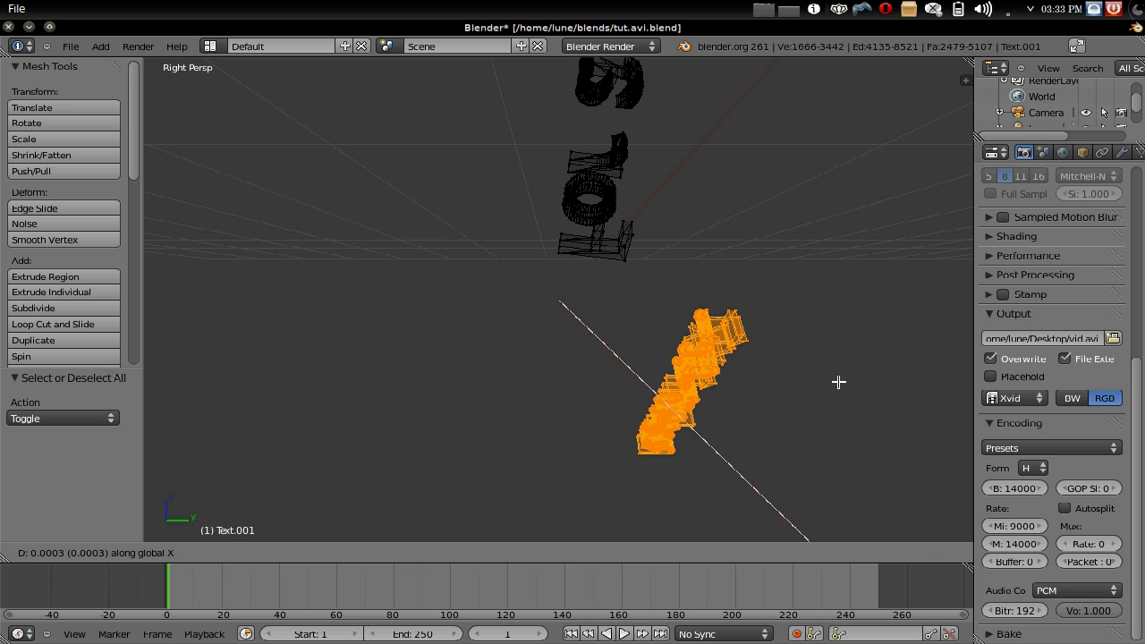
key(y)
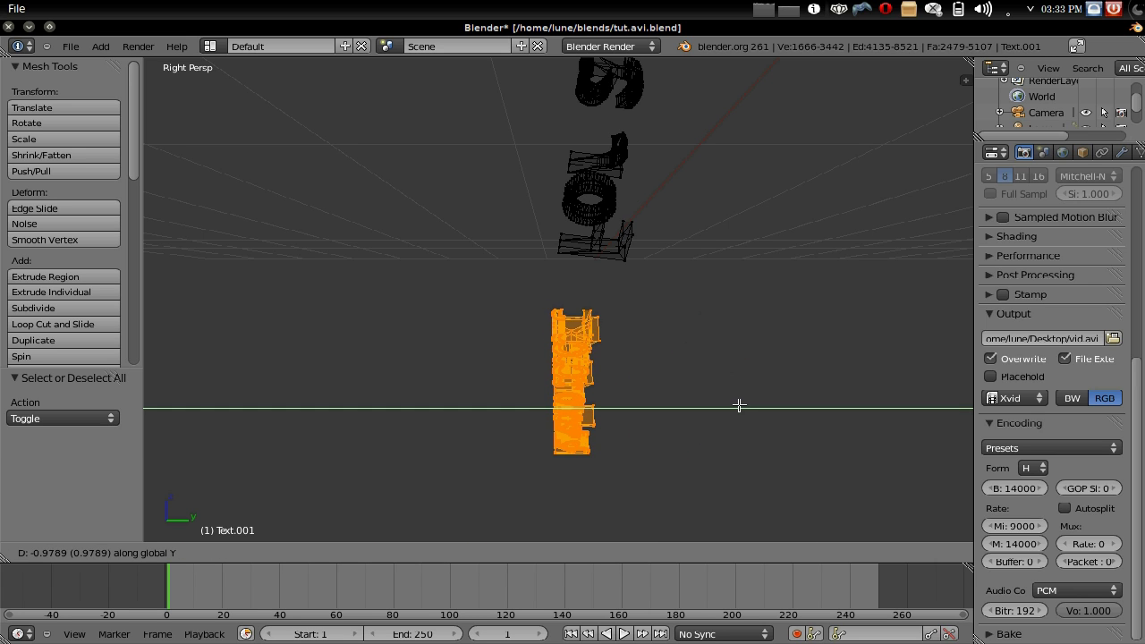
click(739, 404)
Raise the selected "Random text" geometry 0.147 along the Z axis in front view
middle_drag(739, 404, 668, 319)
key(KP_1)
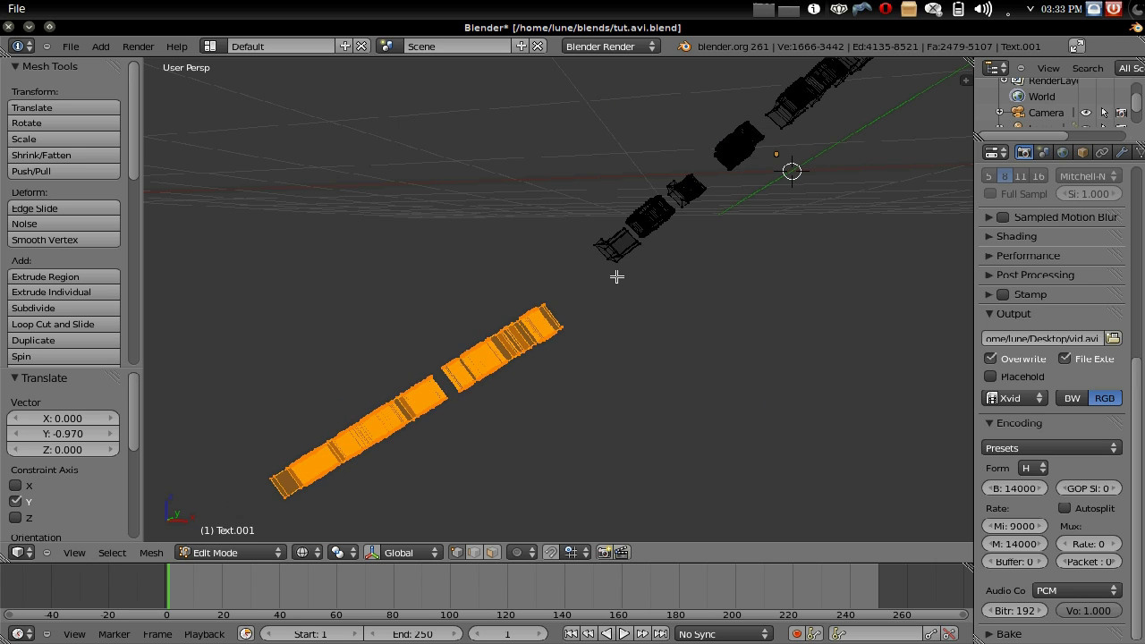
key(g)
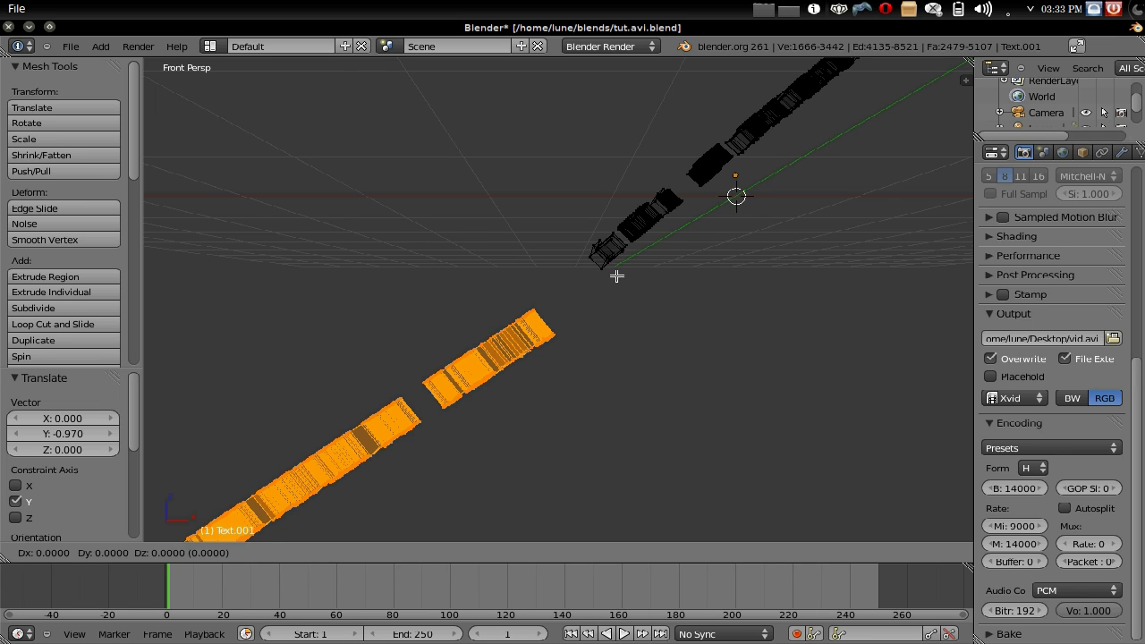
key(z)
click(611, 259)
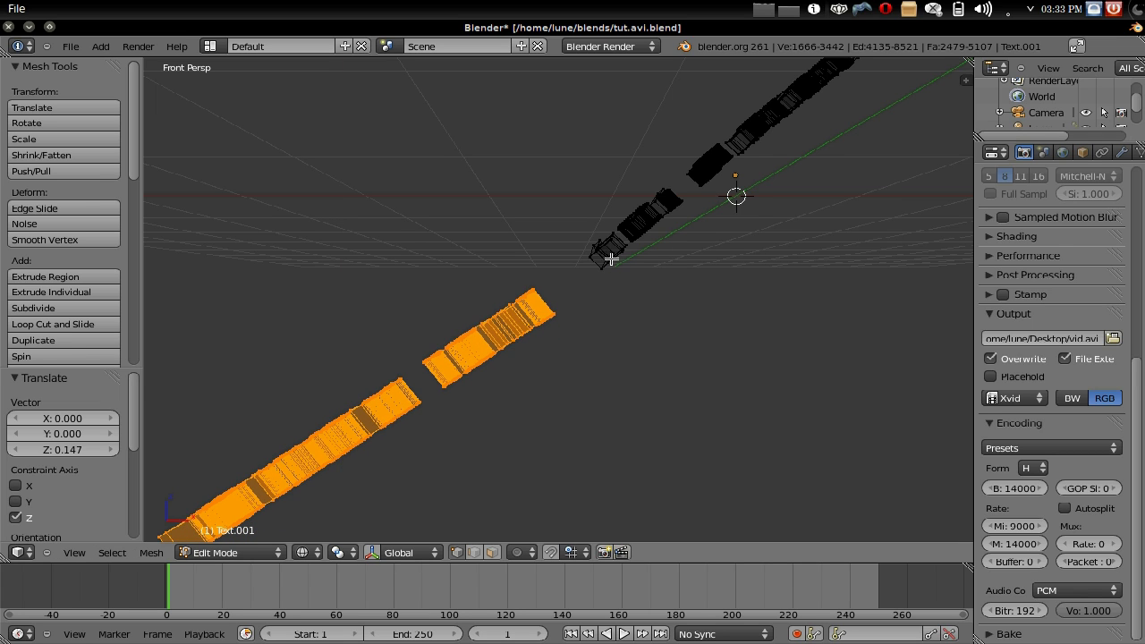
key(Tab)
shift+middle_drag(712, 252, 555, 363)
key(Tab)
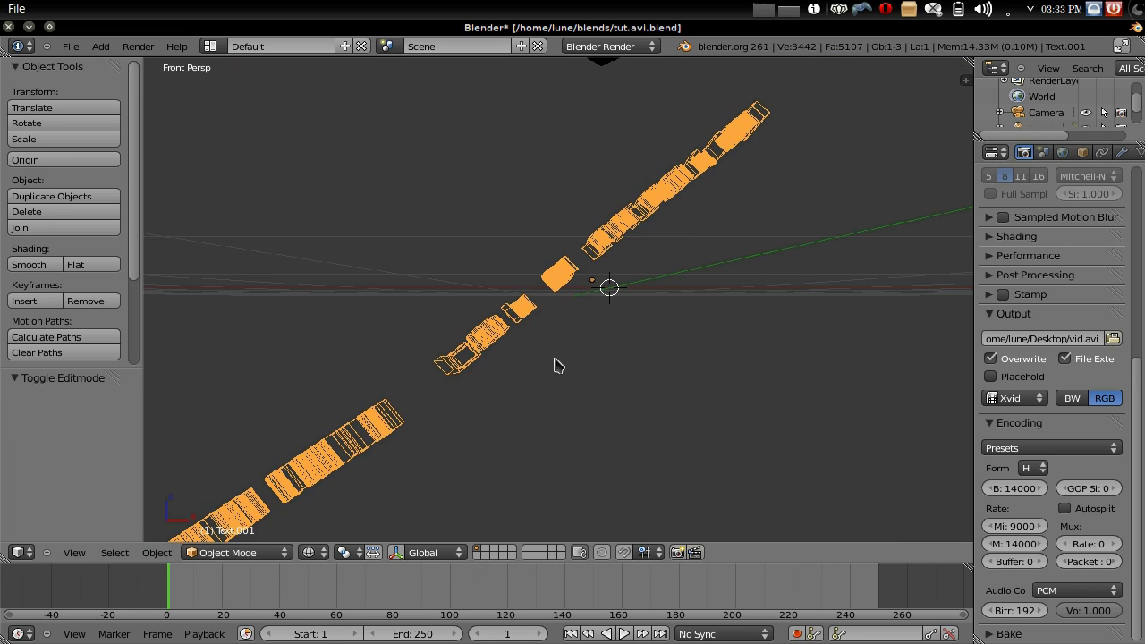
Select all the joined text geometry in front view and move it 1.110 along X and 0.823 along Z
key(a)
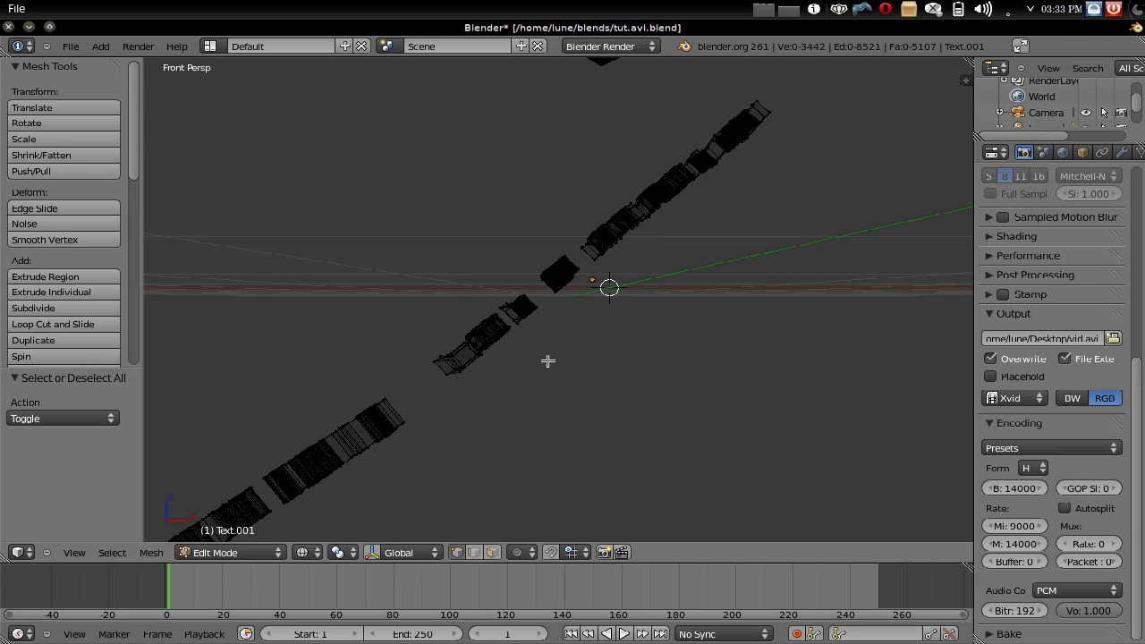
key(a)
shift+middle_drag(548, 360, 614, 340)
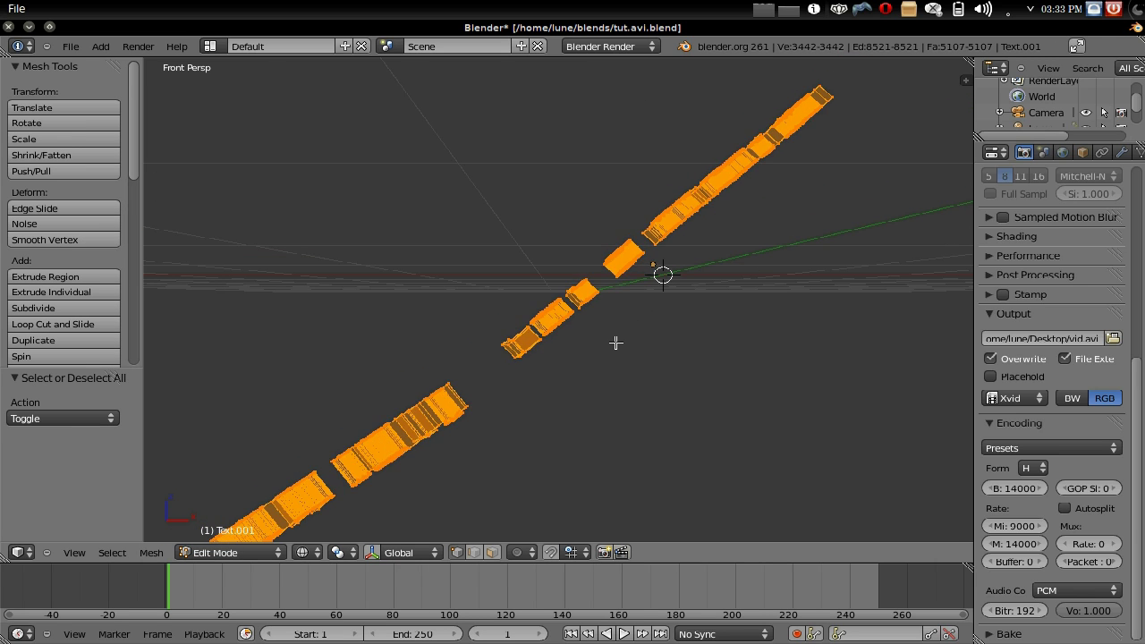
key(g)
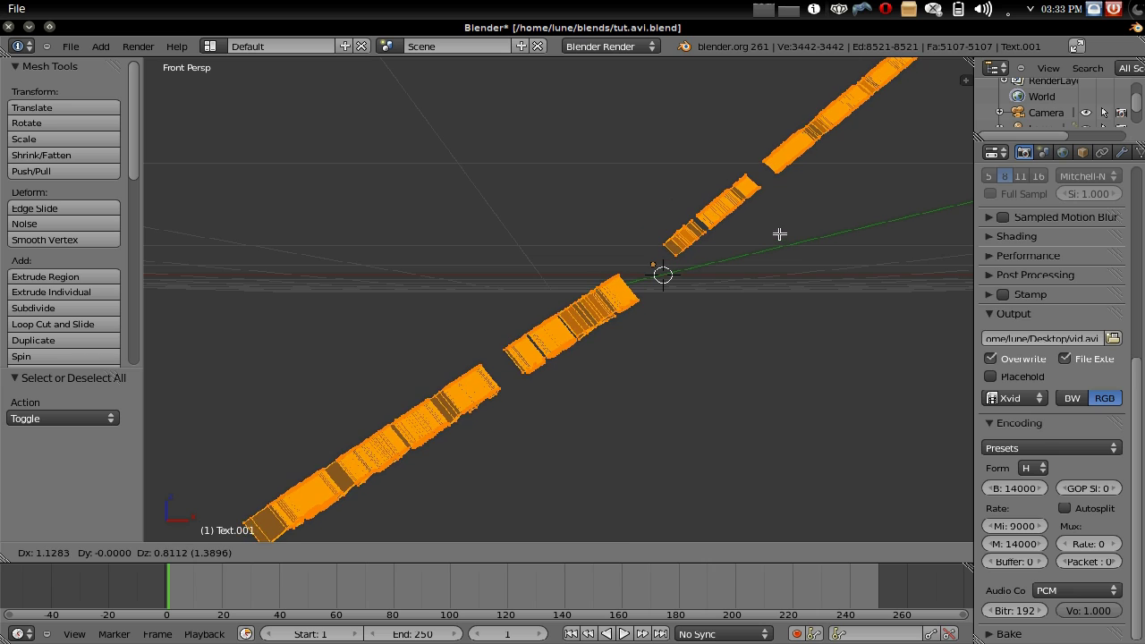
click(779, 235)
Shift all the text geometry along the Y axis towards the object's origin and return to Object Mode
middle_drag(689, 189, 549, 248)
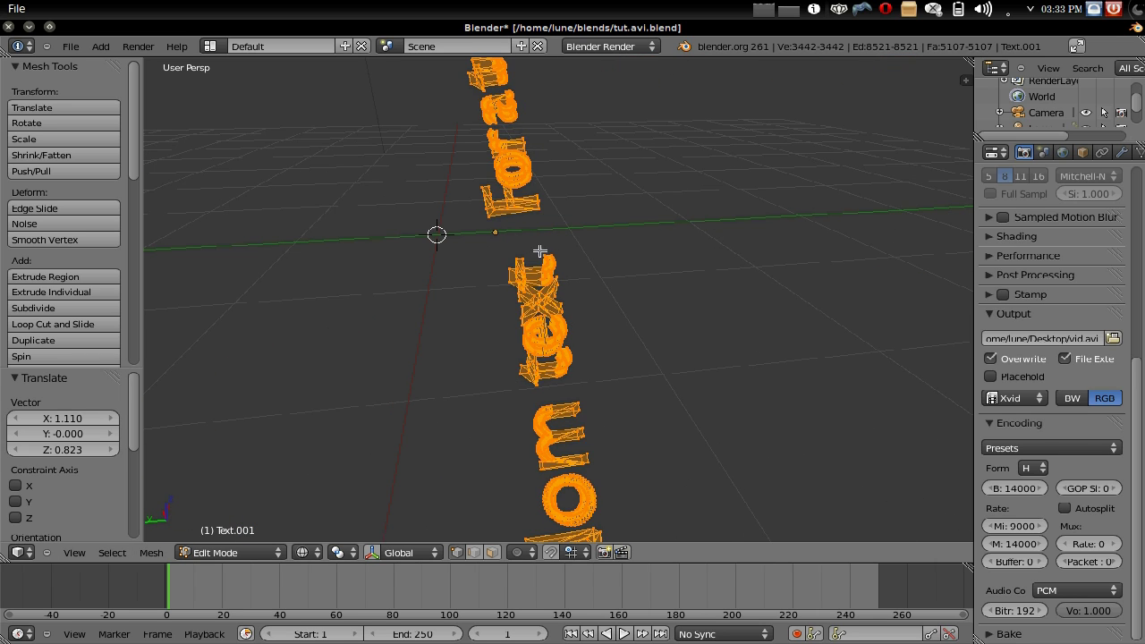
key(g)
key(y)
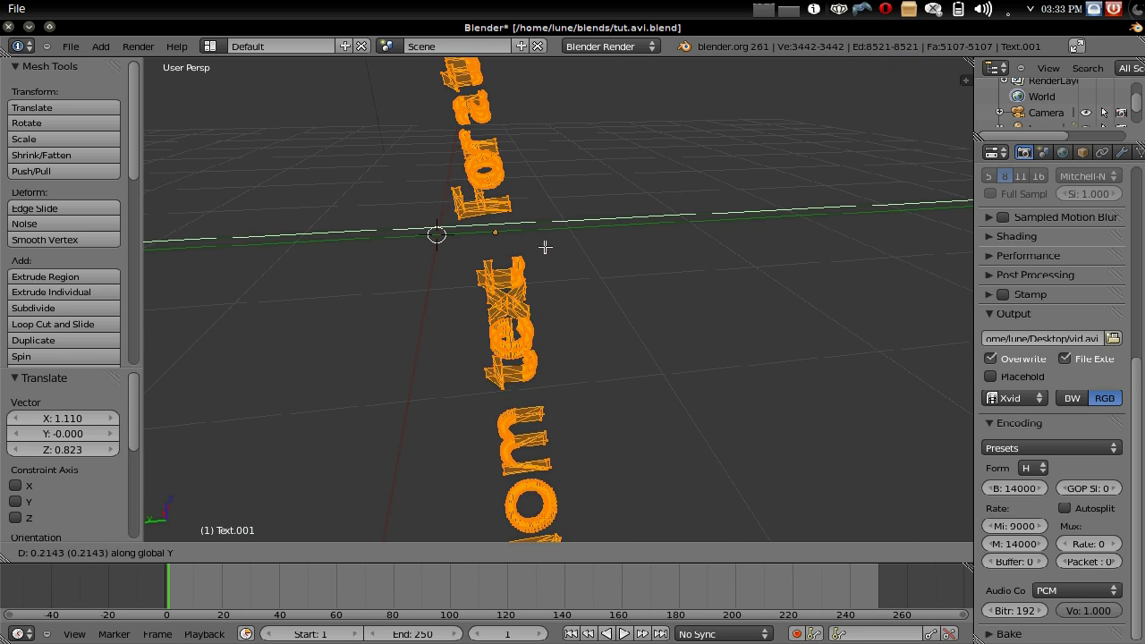
click(545, 215)
middle_drag(545, 215, 591, 268)
key(Tab)
Rotate the joined text object 43.058° around the global Y axis in camera view
middle_drag(662, 241, 677, 276)
key(KP_0)
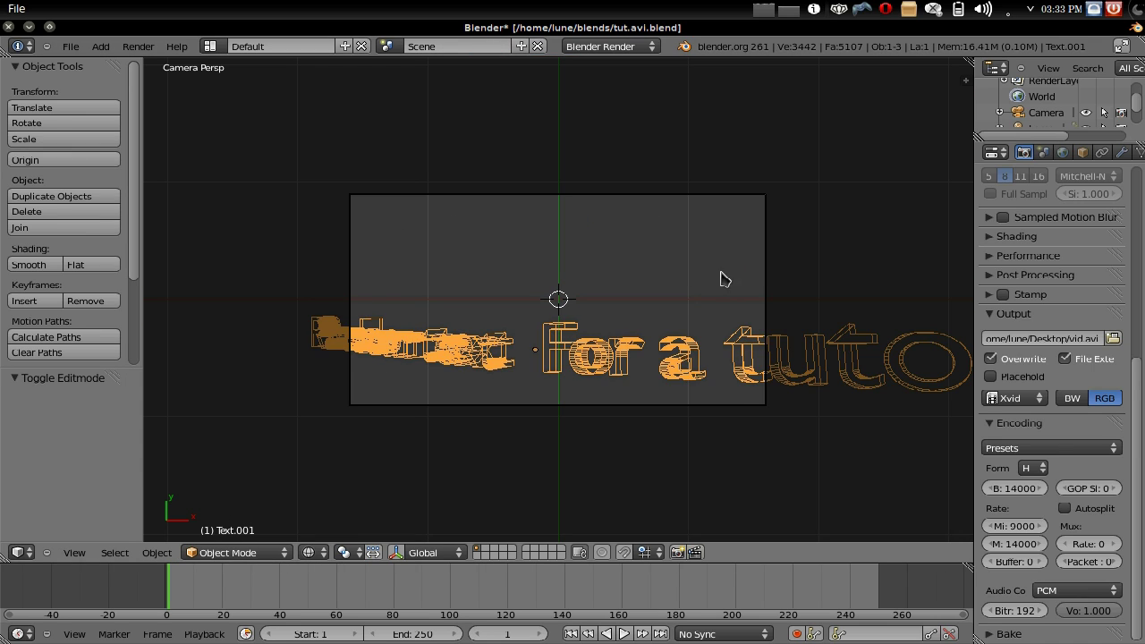
key(r)
key(y)
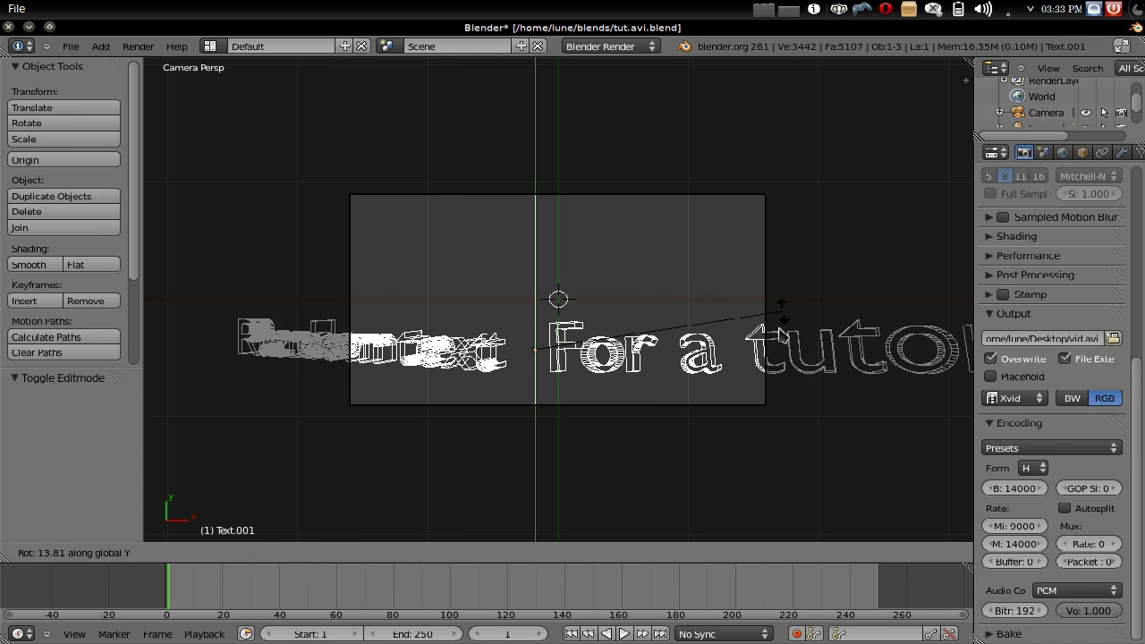
click(743, 417)
Scale the text object to 0.463 and move it about 0.25 along X and 0.32 along Y into the camera frame
key(s)
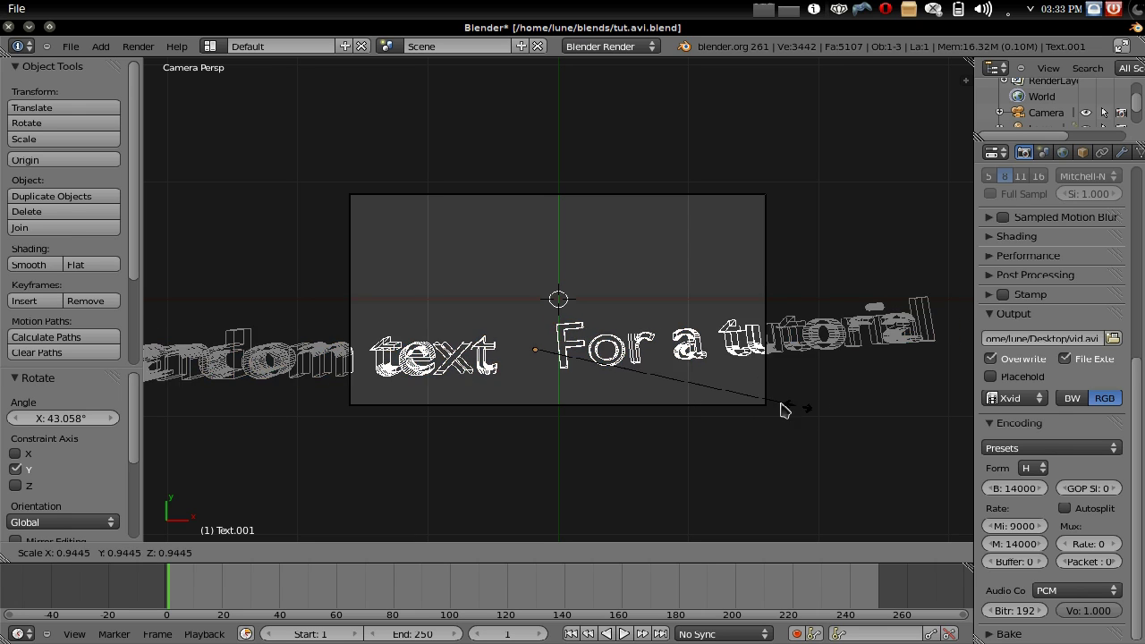
click(673, 372)
key(g)
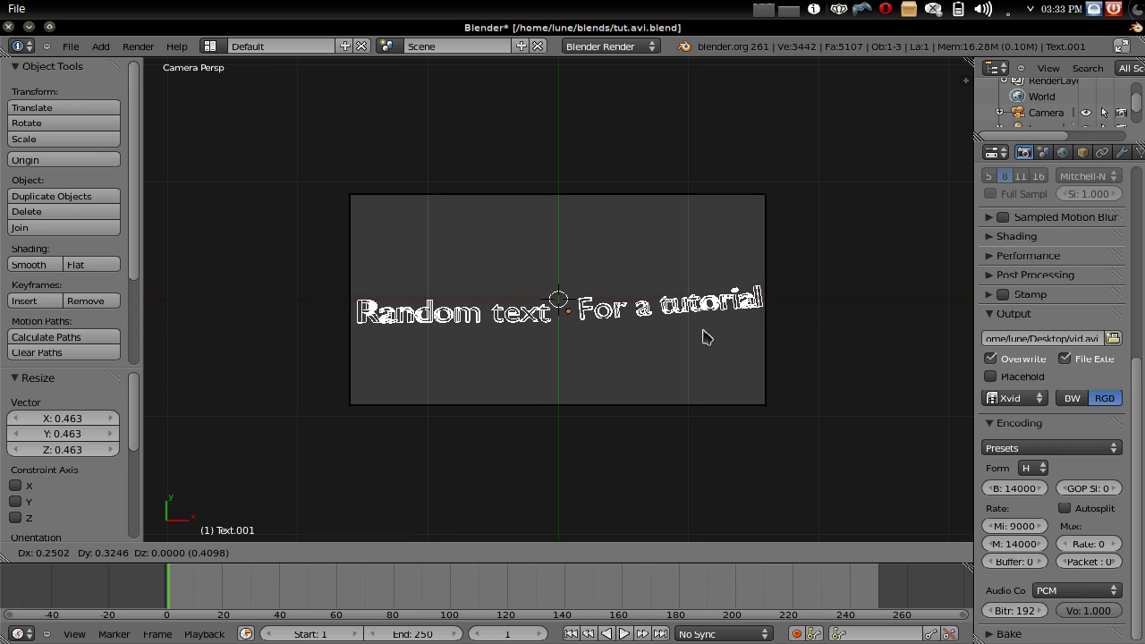
click(708, 339)
In Edit Mode, select only the "For a tutorial" geometry and rotate it 4.726° in camera view
key(Tab)
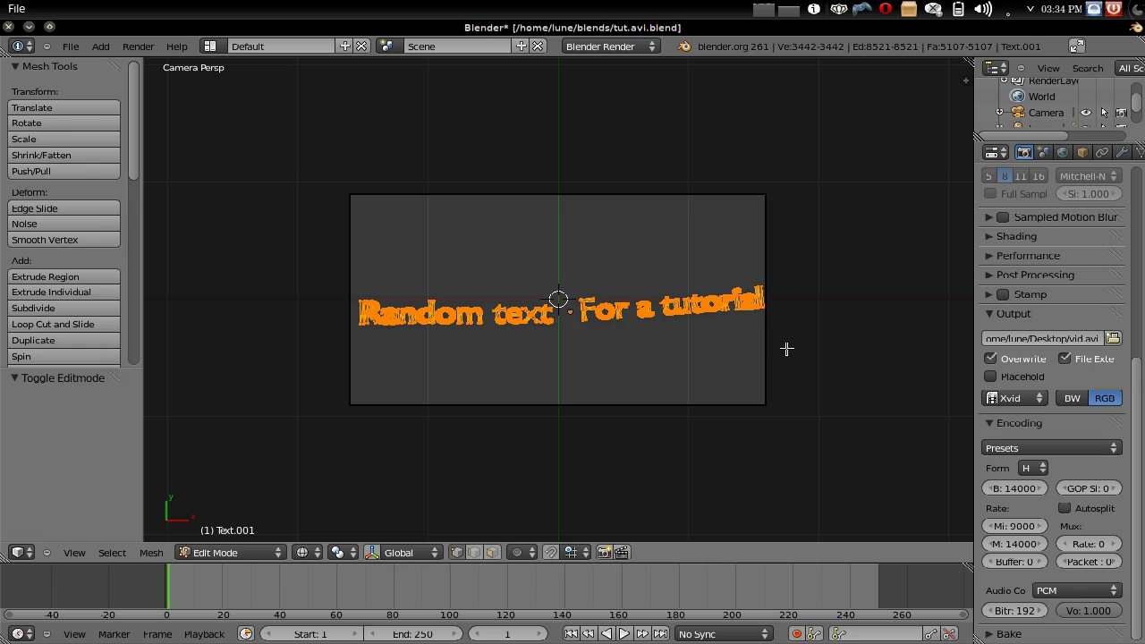
key(a)
drag(790, 351, 564, 255)
key(r)
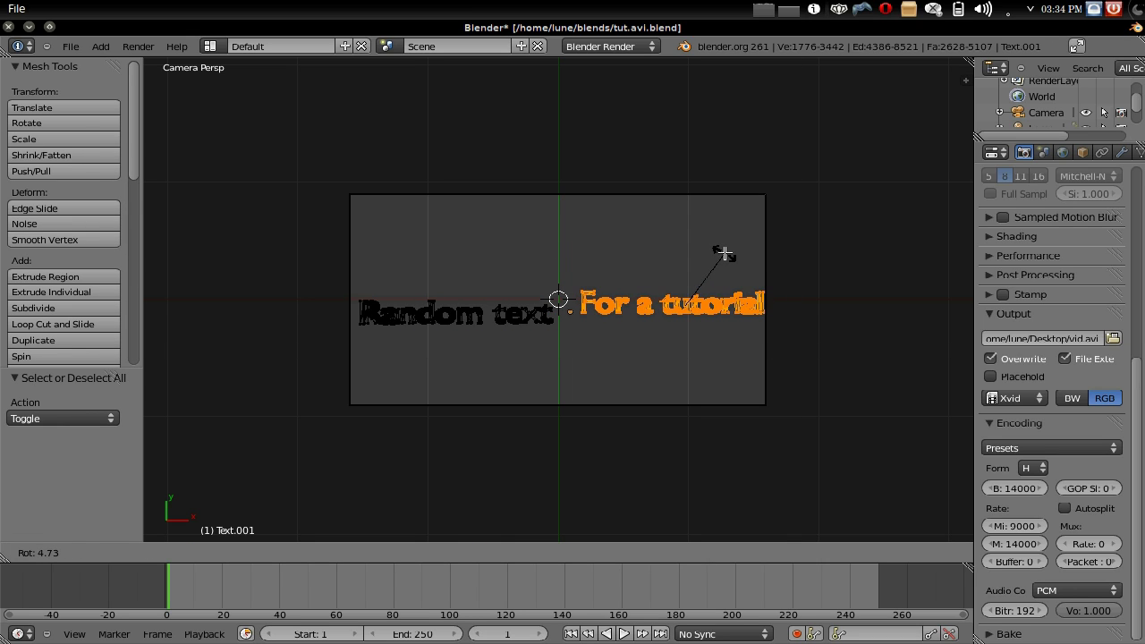
click(725, 255)
Move the "For a tutorial" geometry about -0.095 along Y and reopen the mesh for editing in front view
key(g)
key(y)
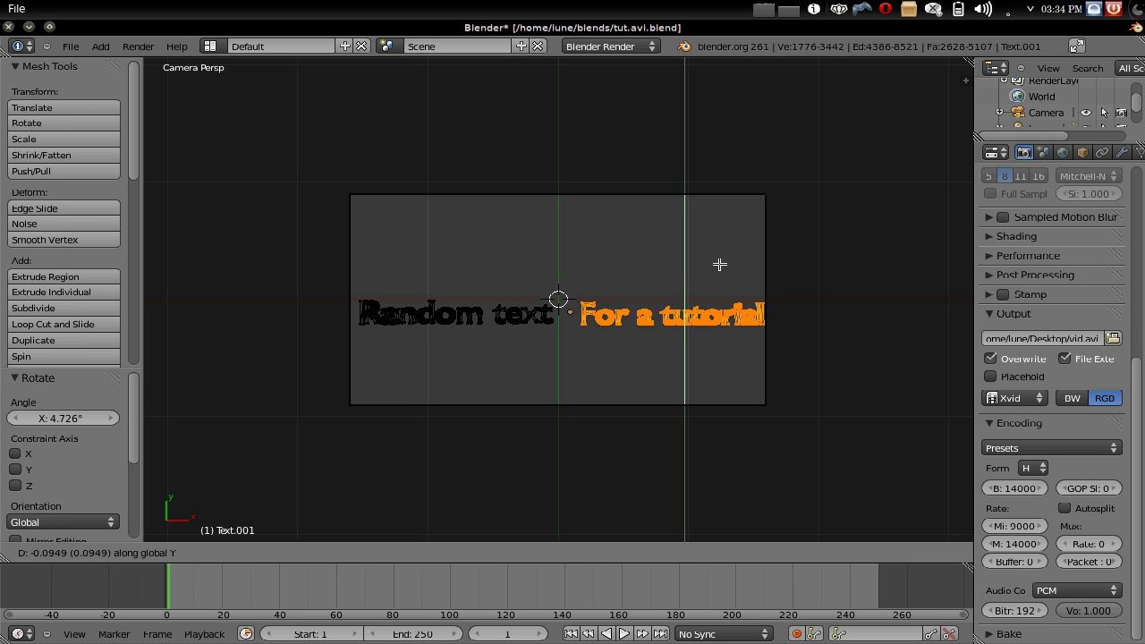
click(719, 264)
key(Tab)
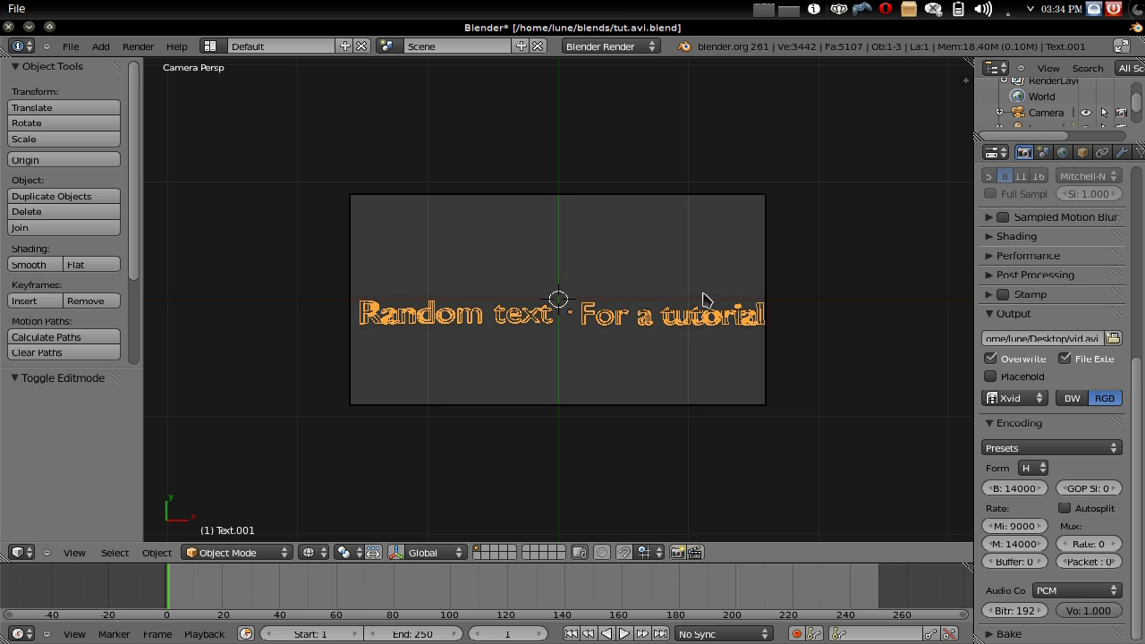
middle_drag(701, 285, 683, 248)
key(KP_1)
key(Tab)
key(h)
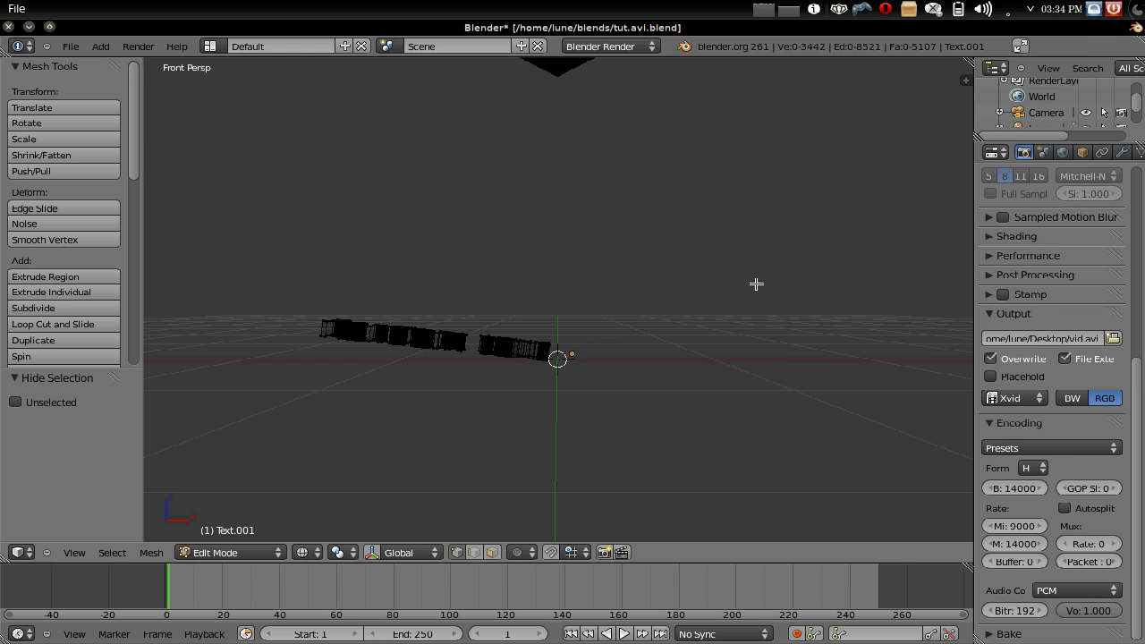
key(x)
key(alt+h)
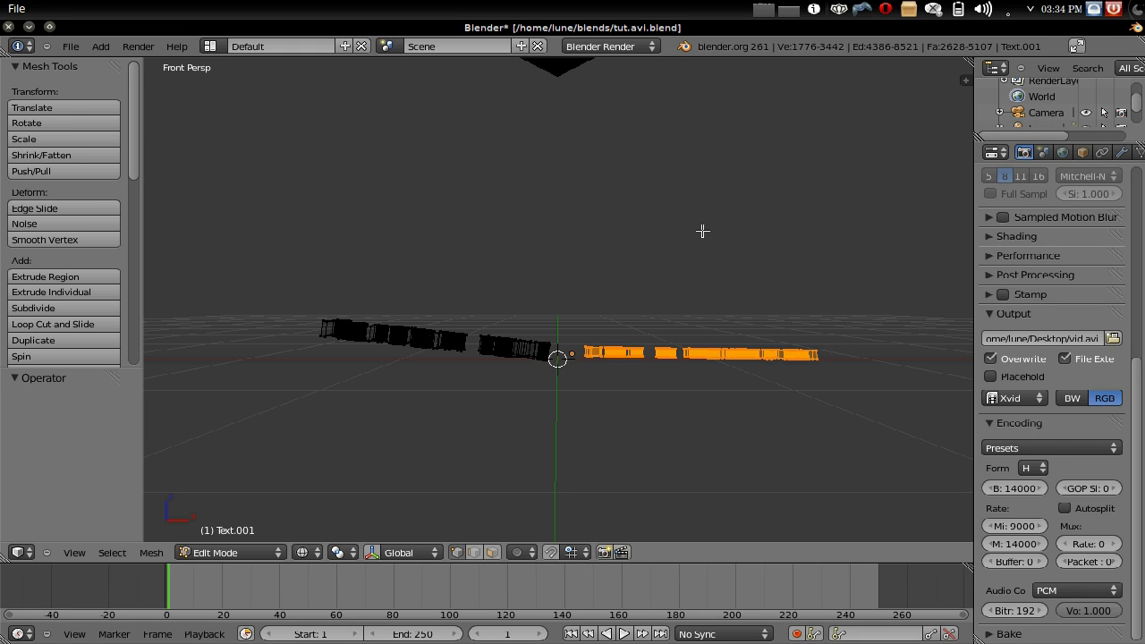
Move the "For a tutorial" geometry -0.144 along Z and rotate it about 7.3° in front view
key(g)
key(z)
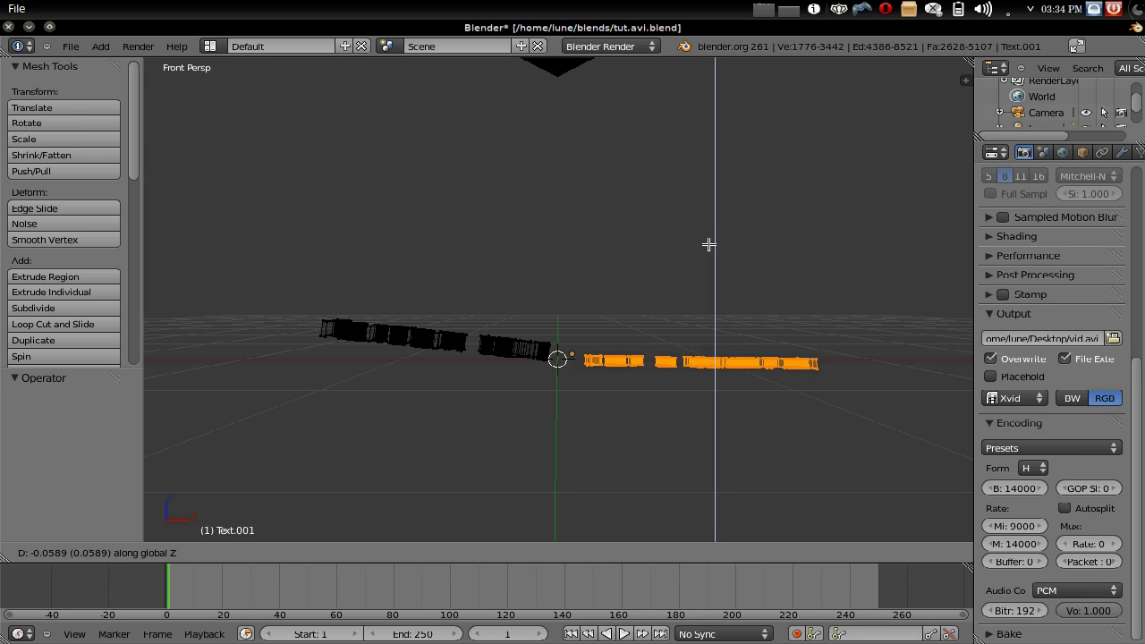
click(712, 255)
key(r)
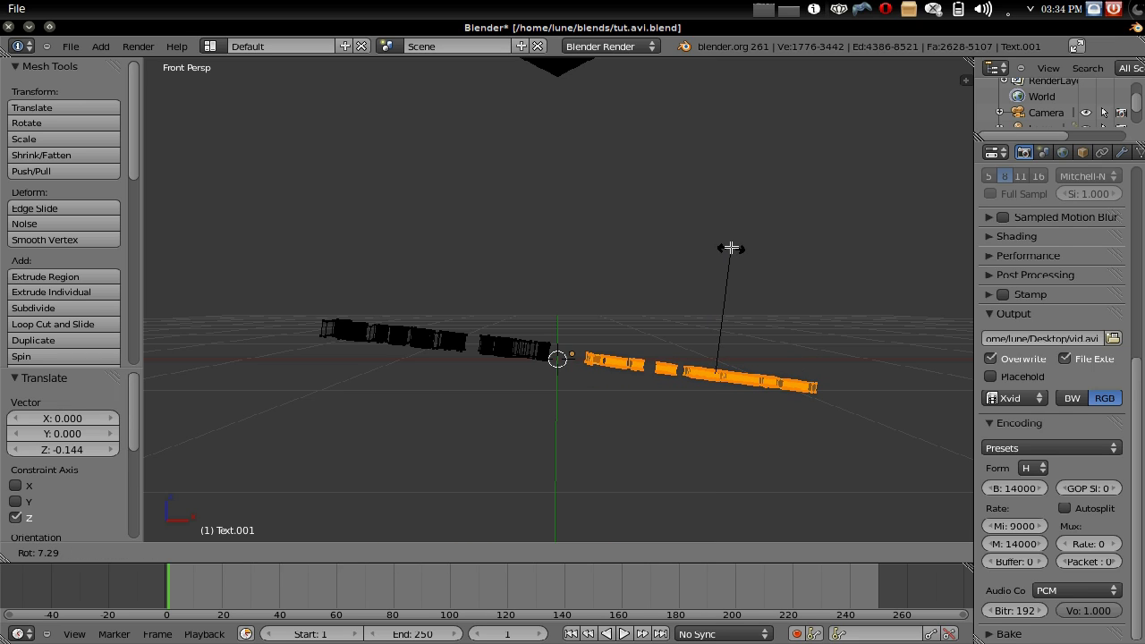
click(731, 248)
Return to Object Mode and rotate the whole text object -7.452° in front view to level it
key(Tab)
key(r)
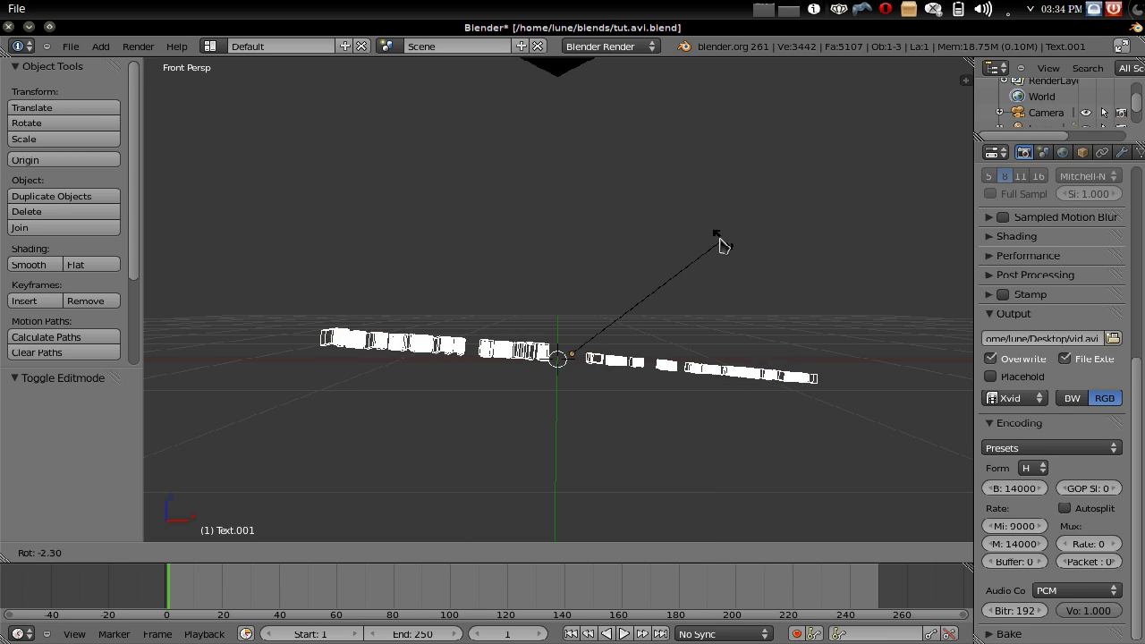
click(708, 241)
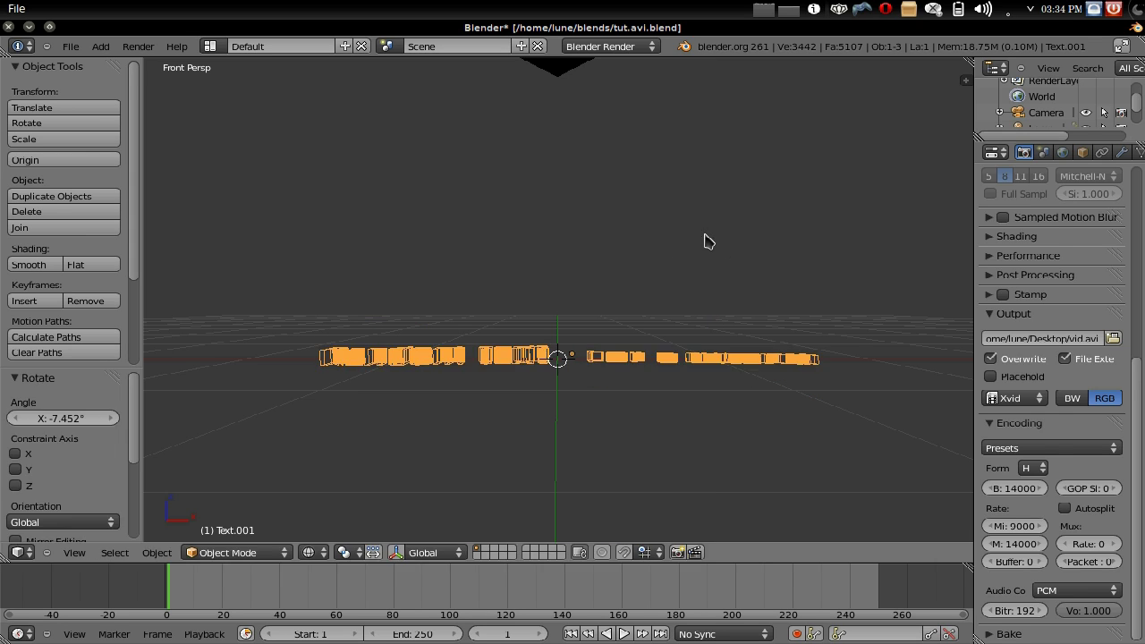
Box-select the upper vertices of "For a tutorial", raise them 0.03278 along Z, and save over tut.avi.blend
key(Tab)
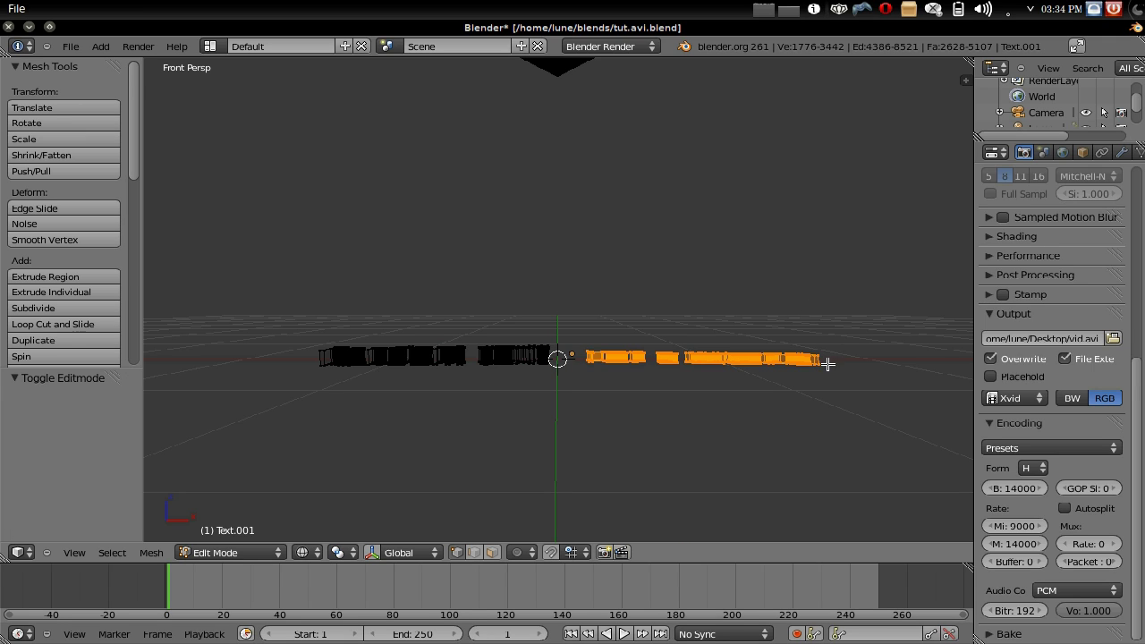
key(z)
key(a)
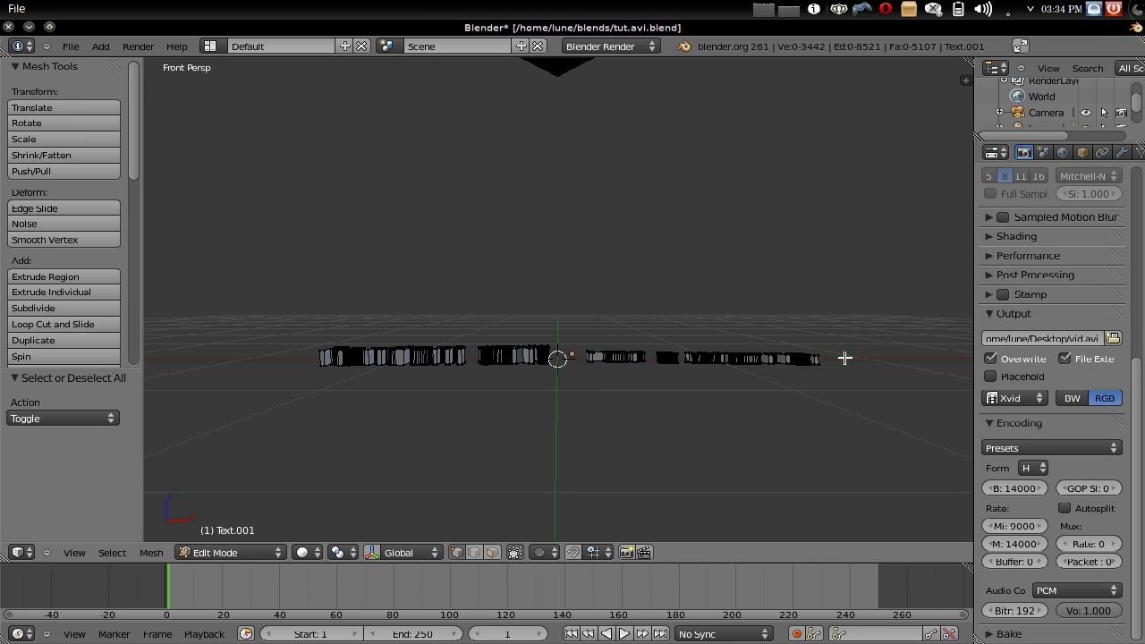
key(z)
key(b)
mouse_move(844, 358)
mouse_down()
mouse_move(773, 355)
mouse_move(570, 293)
mouse_up()
key(z)
key(g)
key(z)
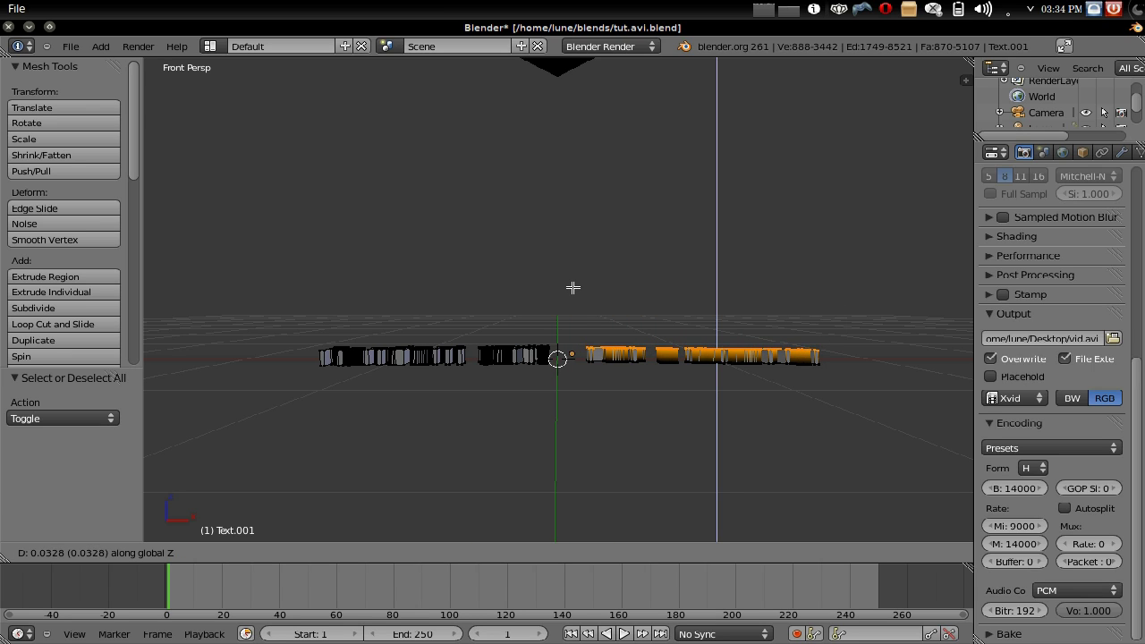
click(574, 289)
key(ctrl+s)
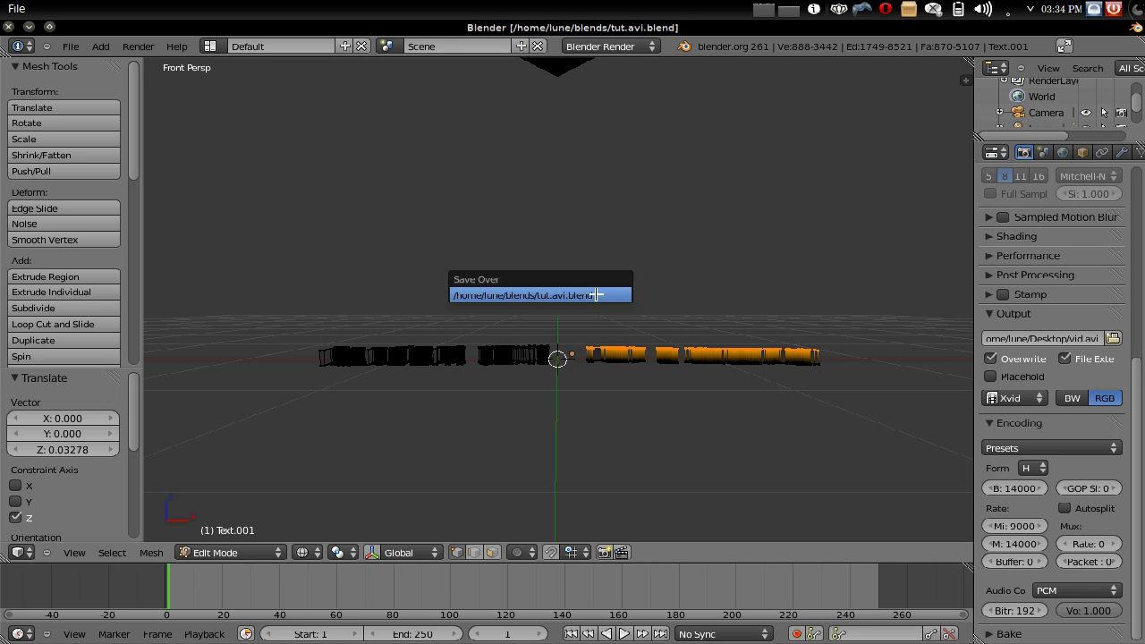
key(Return)
Try rotating the whole text object in Object Mode from the camera view
key(KP_0)
key(Tab)
key(r)
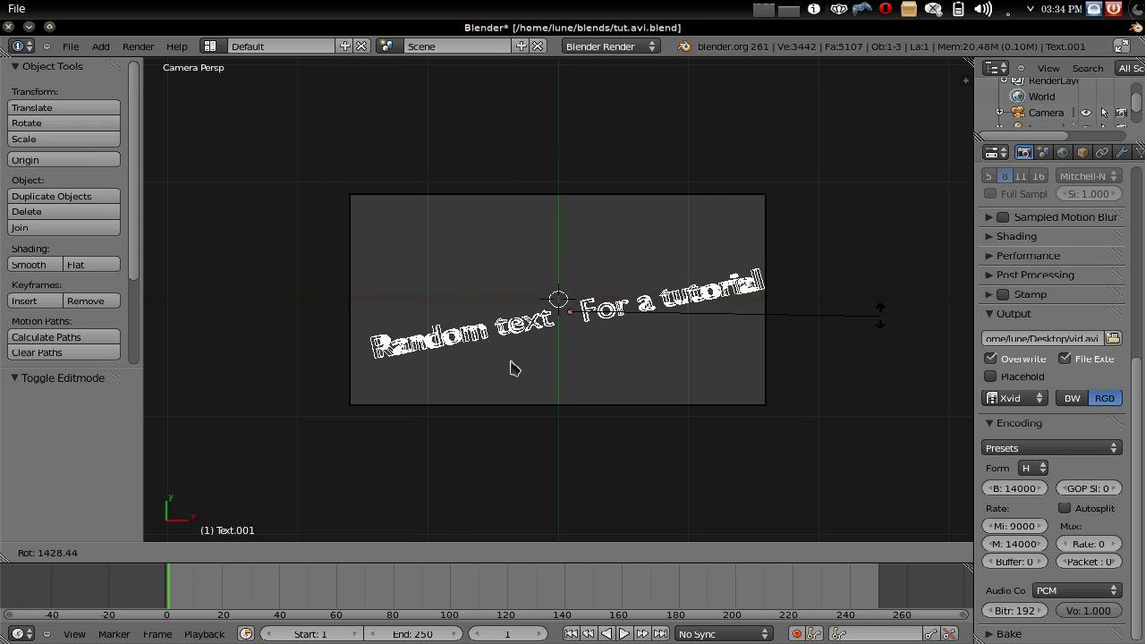
right_click(716, 188)
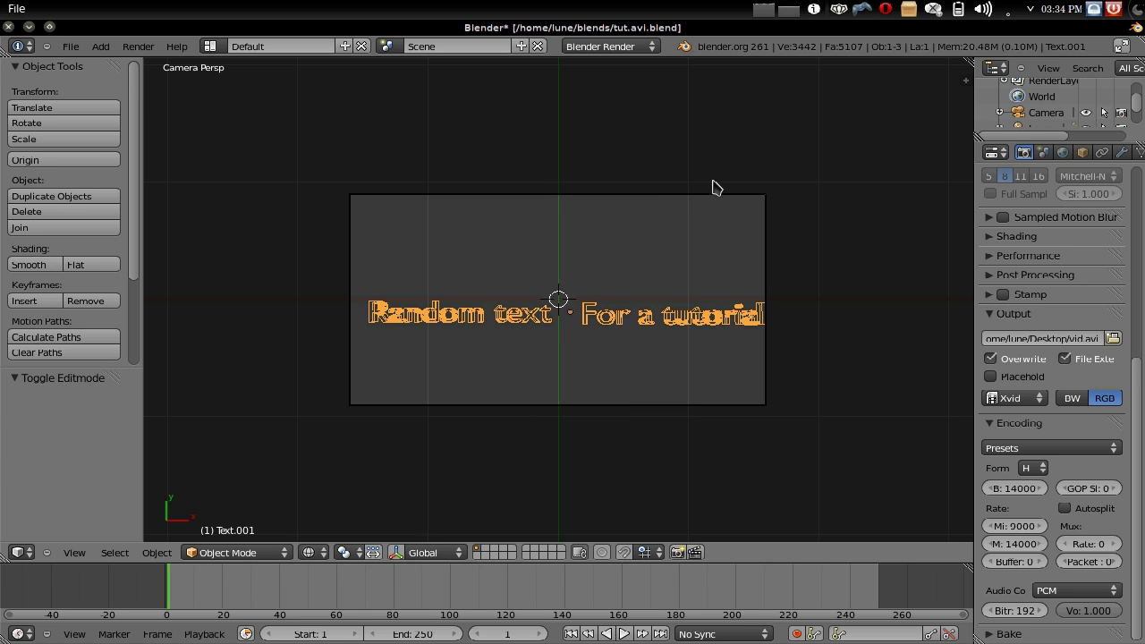
Switch to Chromium and highlight the author of the audio scrubbing comment on the custom intro video's YouTube page
key(ctrl+F1)
click(20, 437)
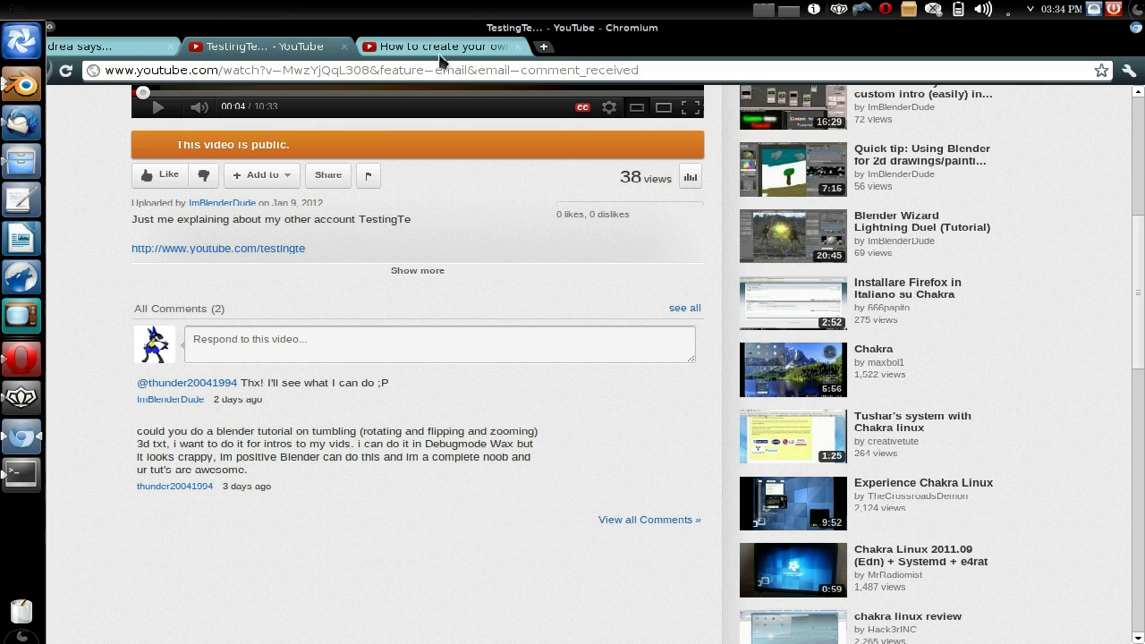
click(439, 49)
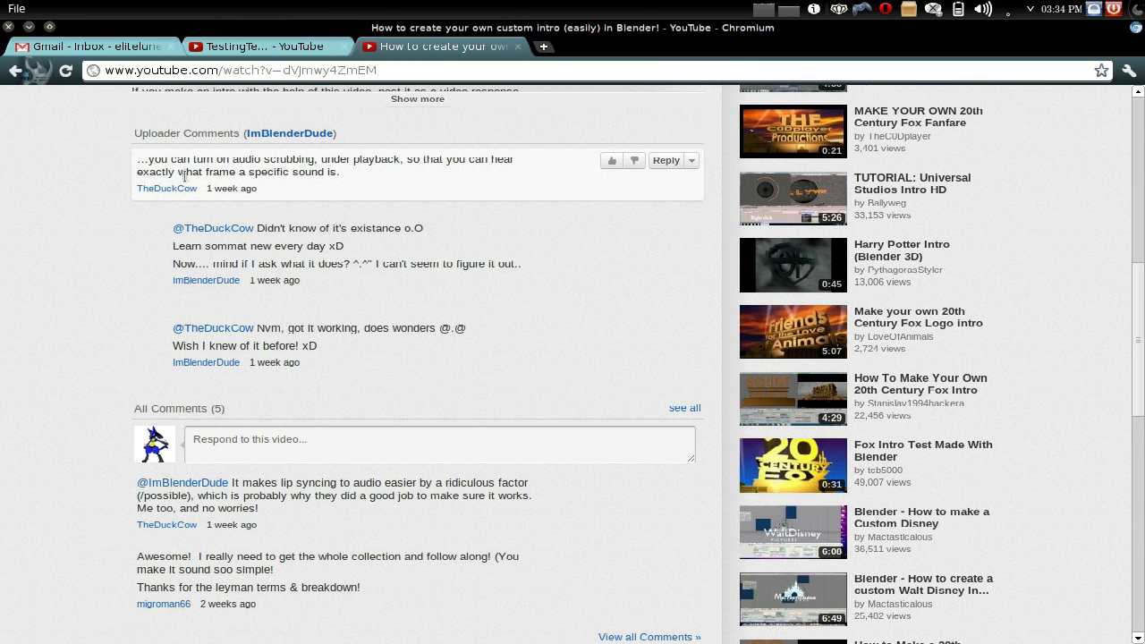
drag(209, 188, 143, 186)
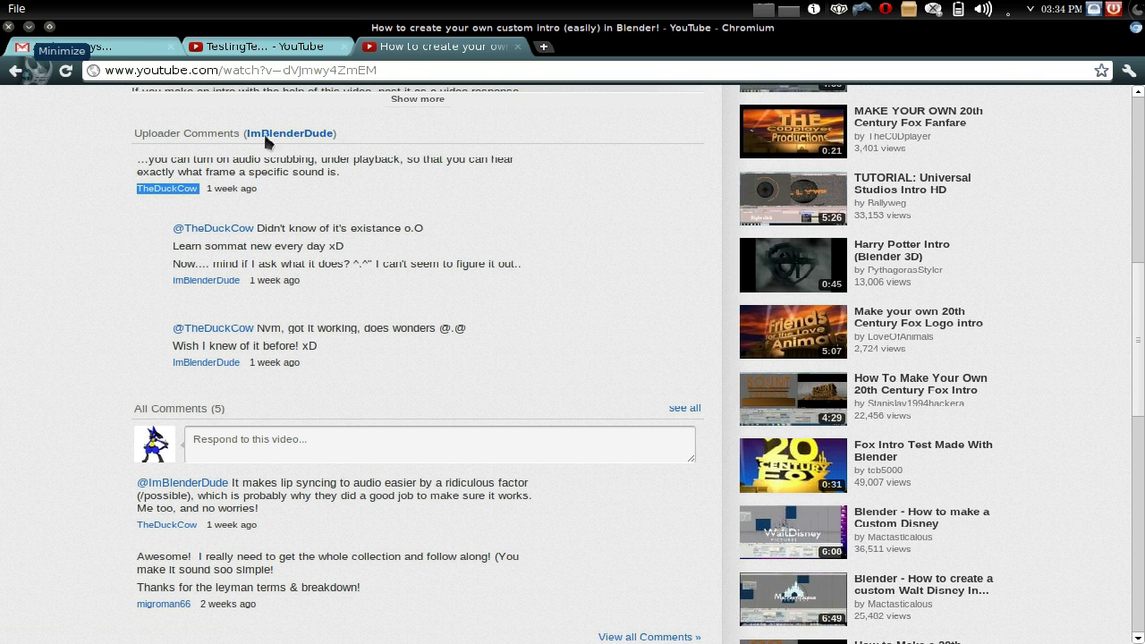
drag(312, 159, 239, 171)
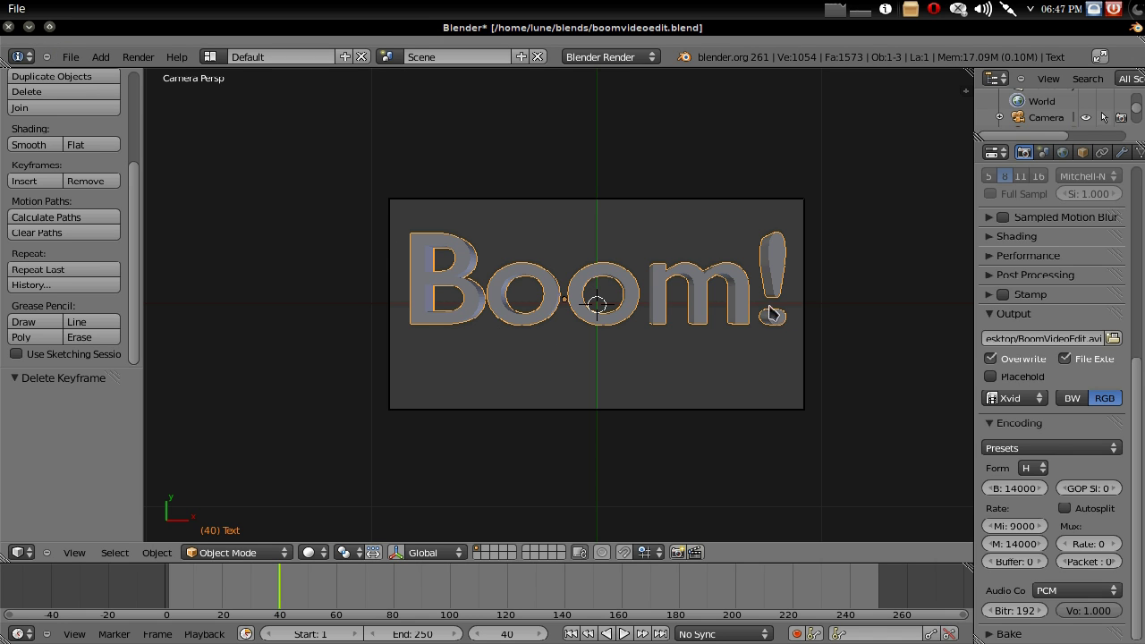
middle_drag(771, 313, 724, 281)
key(KP_0)
shift+middle_drag(616, 209, 550, 183)
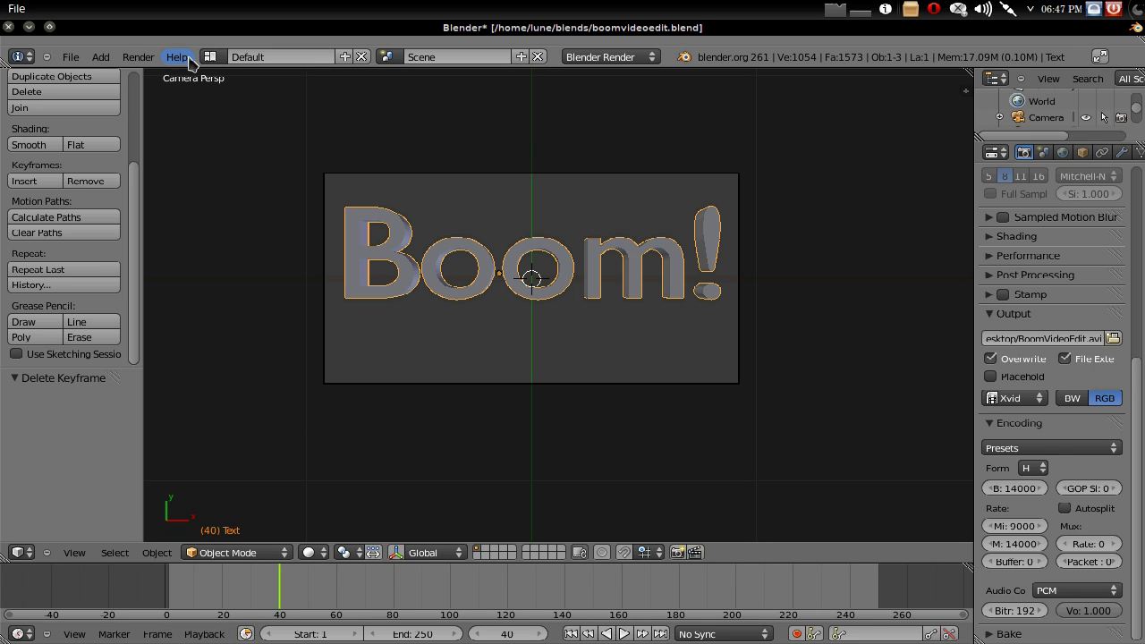
Show the Video Editing screen layout with the boomvideoedit.avi strip and return to the Default layout
click(207, 58)
click(268, 179)
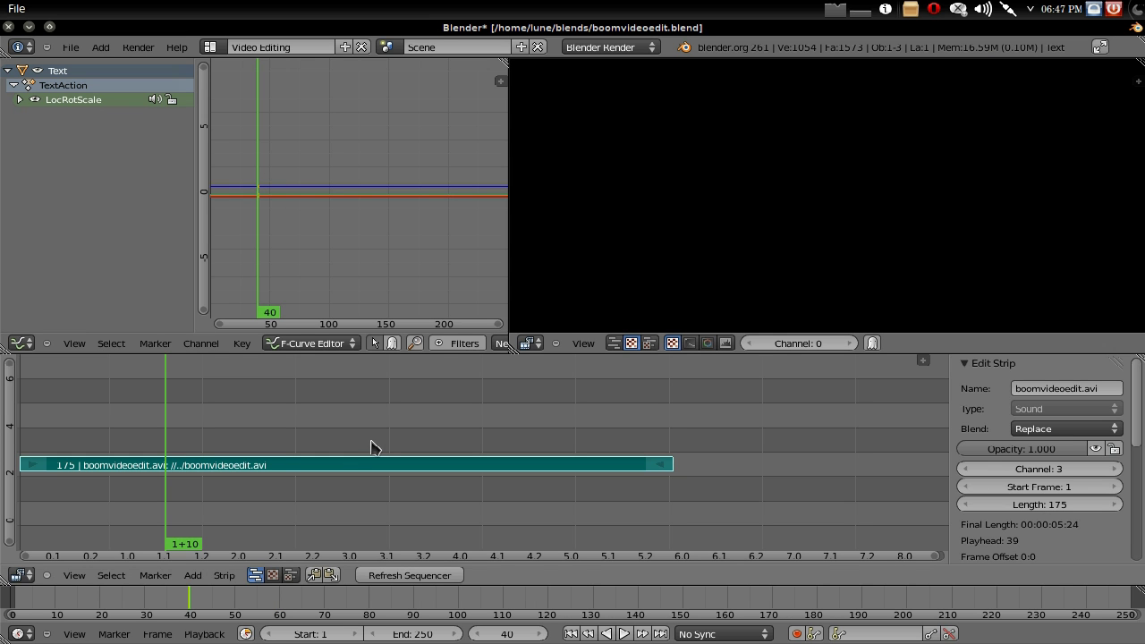
click(213, 46)
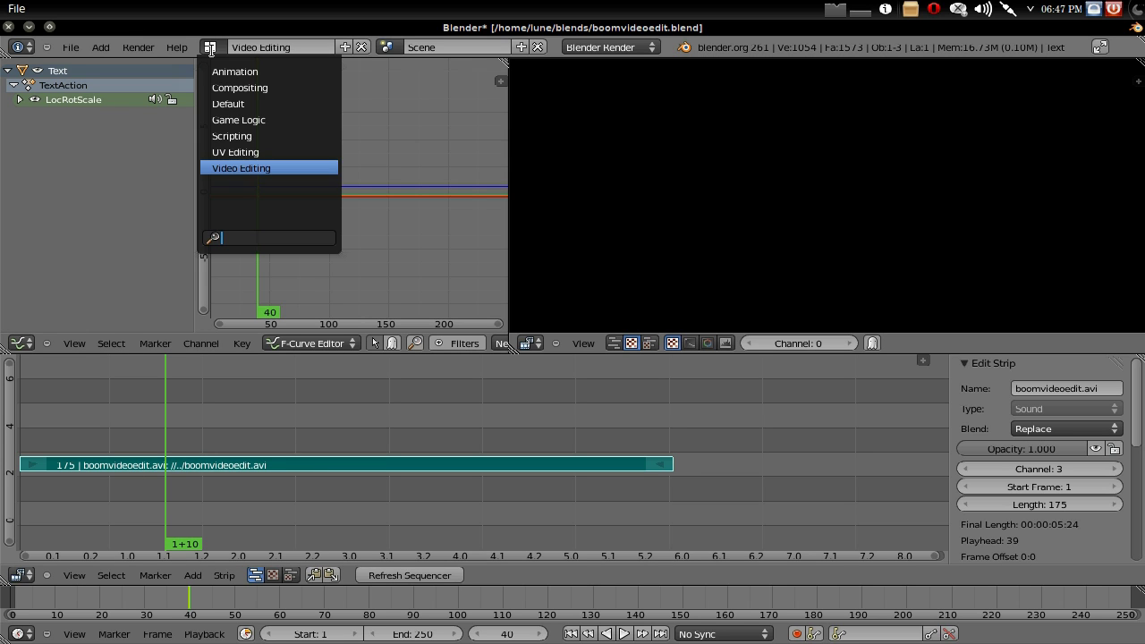
click(253, 103)
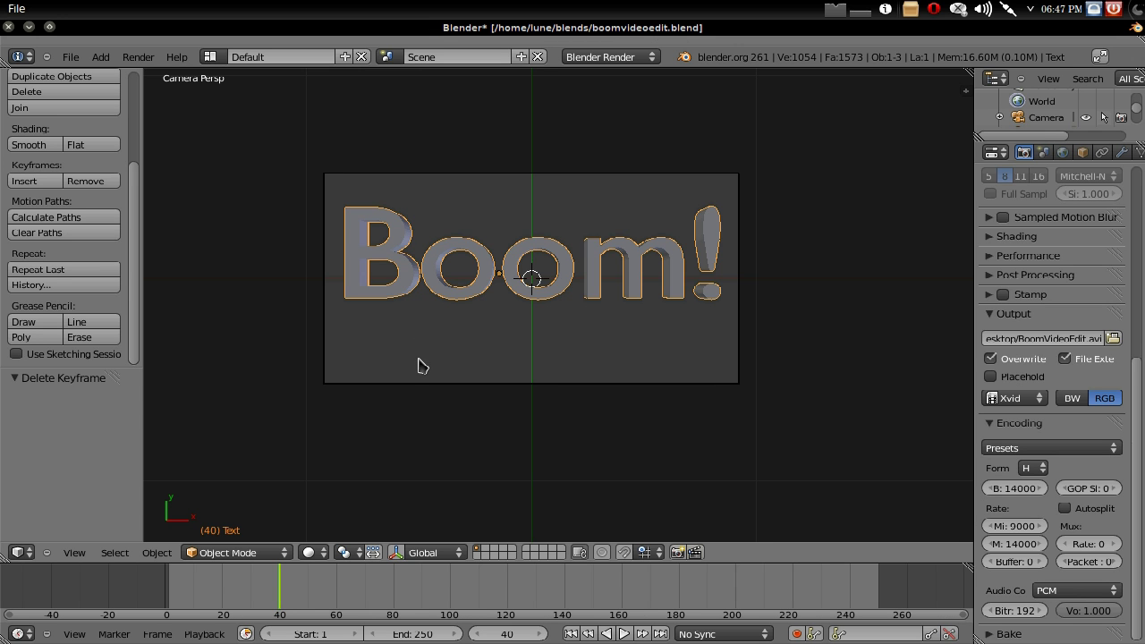
Minimize the boomvideoedit.blend project window to show the desktop
shift+middle_drag(419, 359, 501, 380)
mouse_move(4, 201)
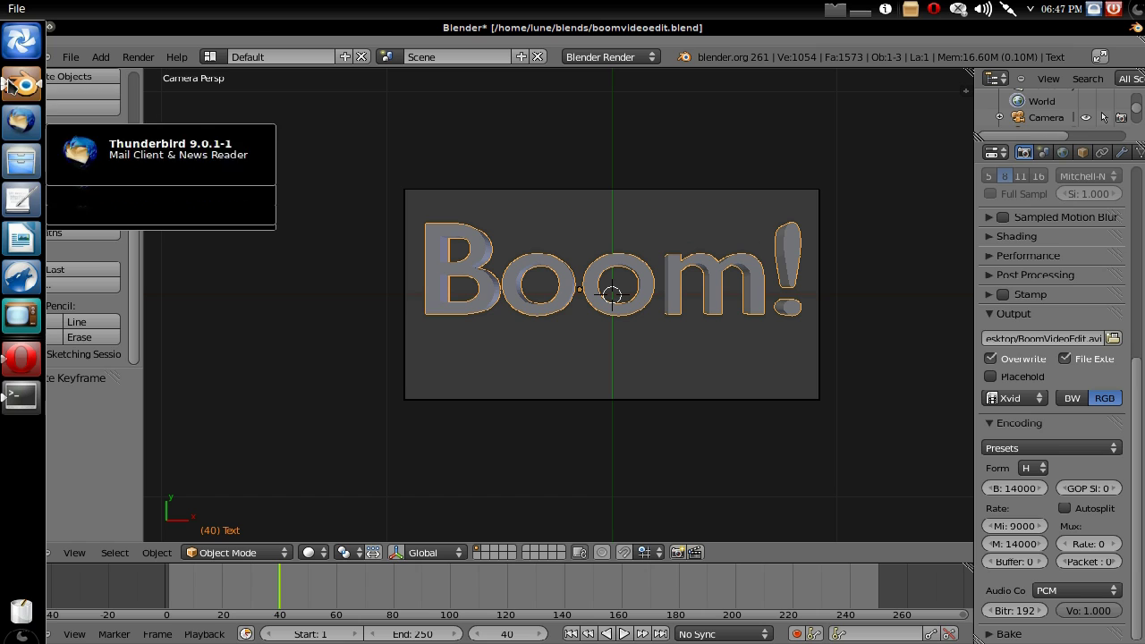
mouse_move(9, 85)
click(107, 94)
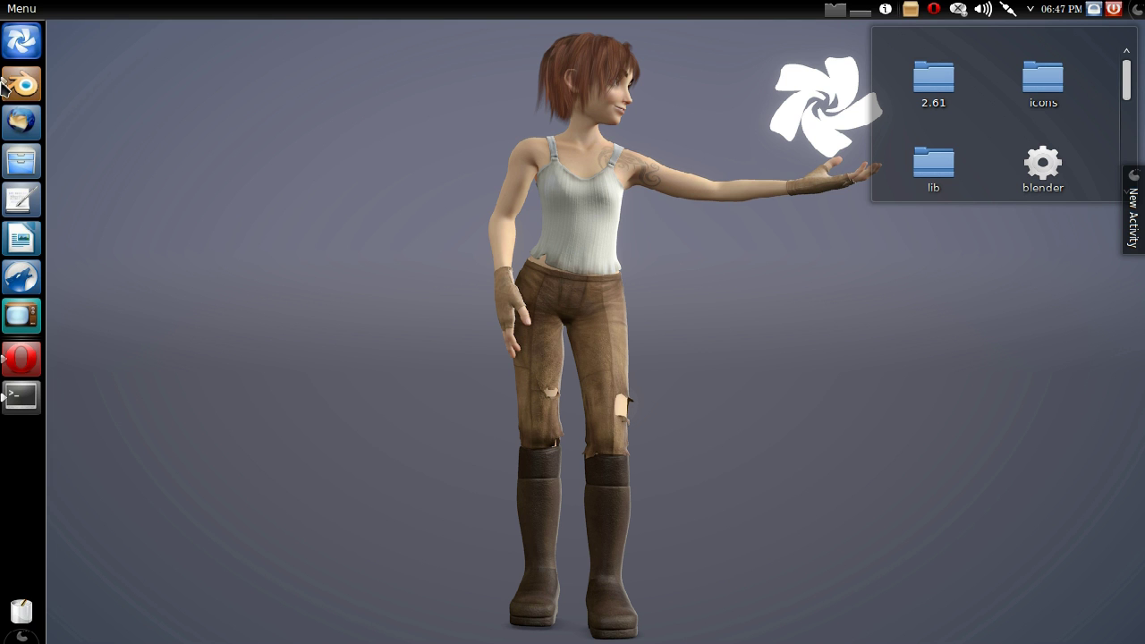
Bring the boomvideoedit.blend project window back to the front
click(86, 102)
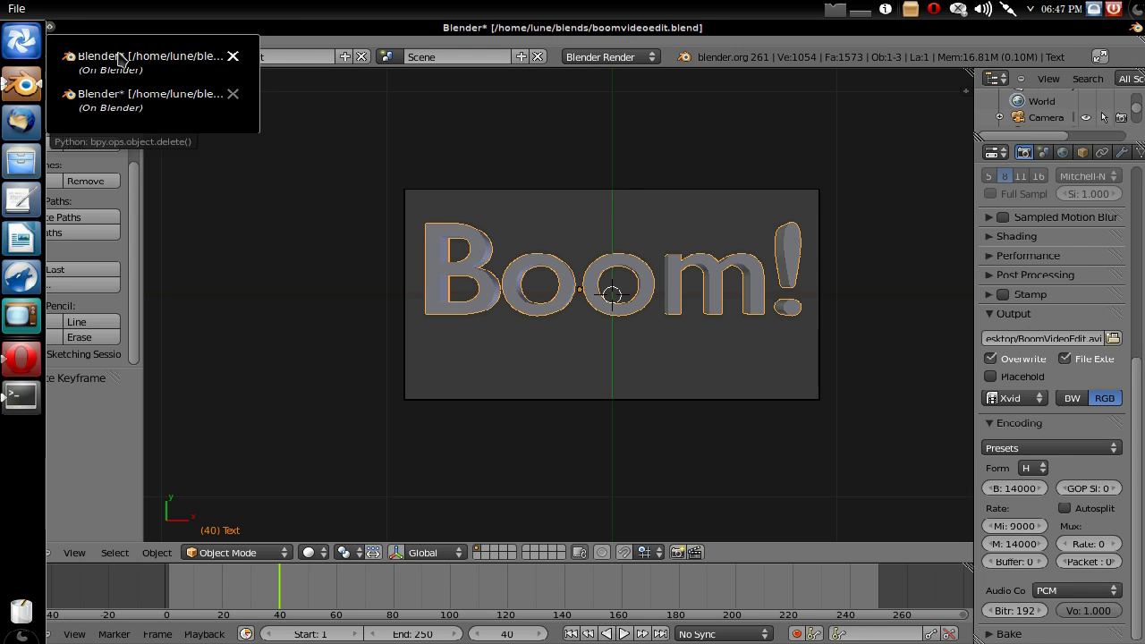
click(121, 58)
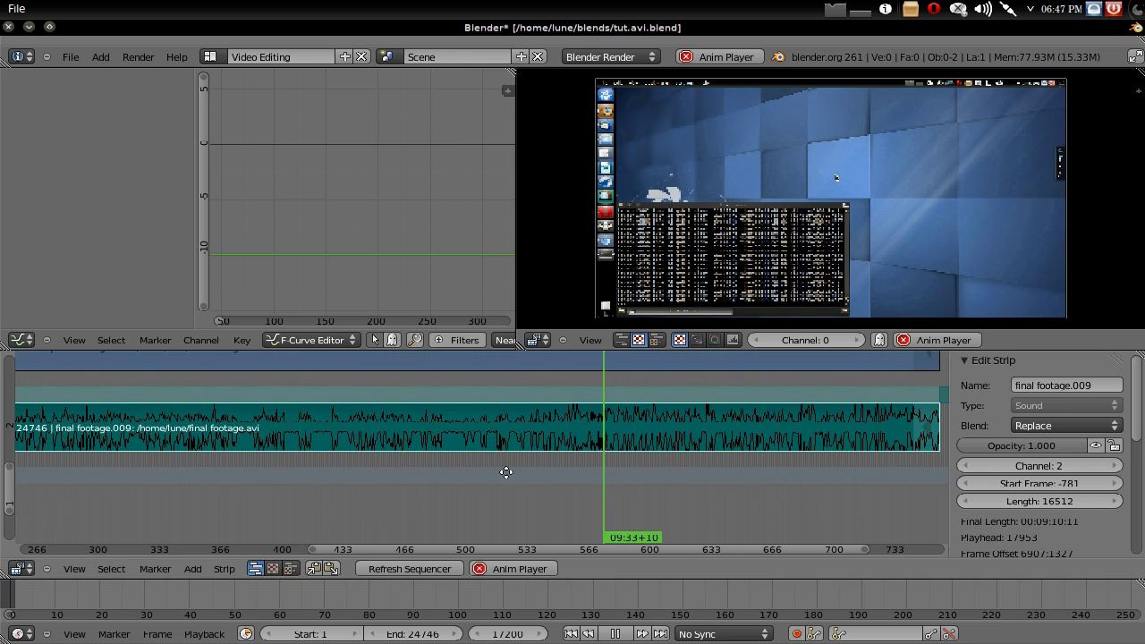
mouse_move(19, 84)
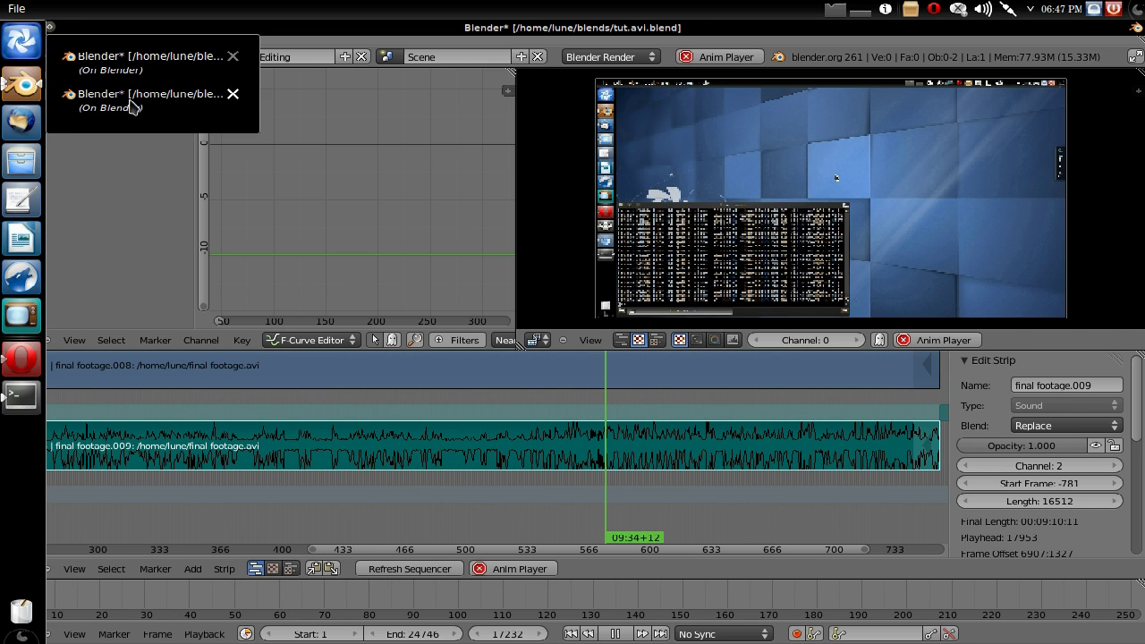
click(130, 105)
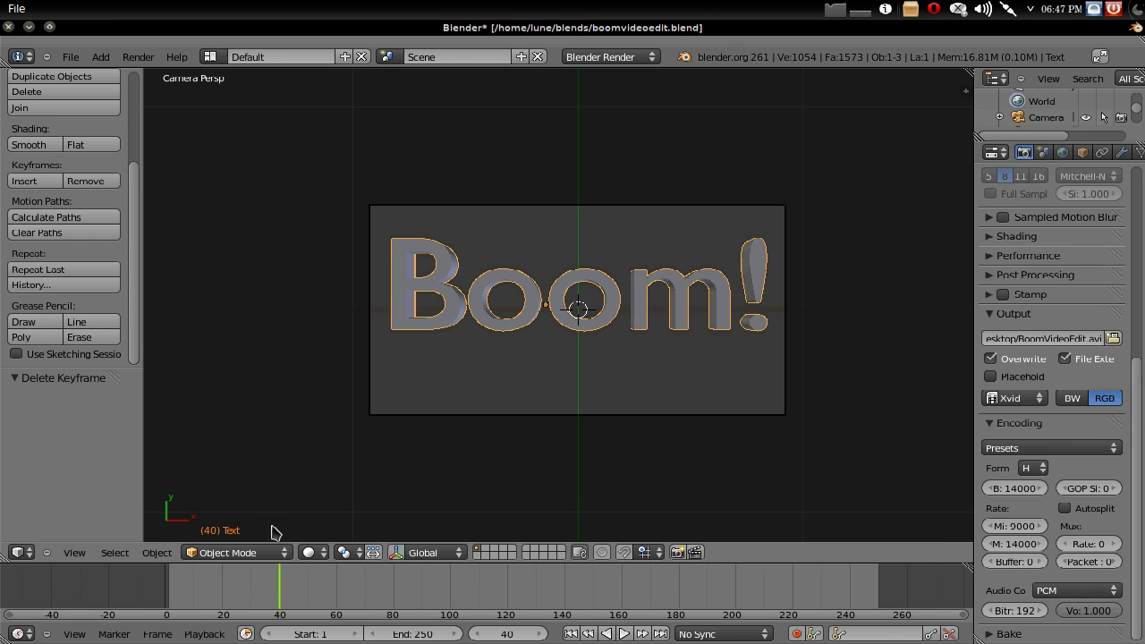
Check the Audio Scrubbing option in the timeline's playback settings and scrub the timeline around frame 40
click(204, 634)
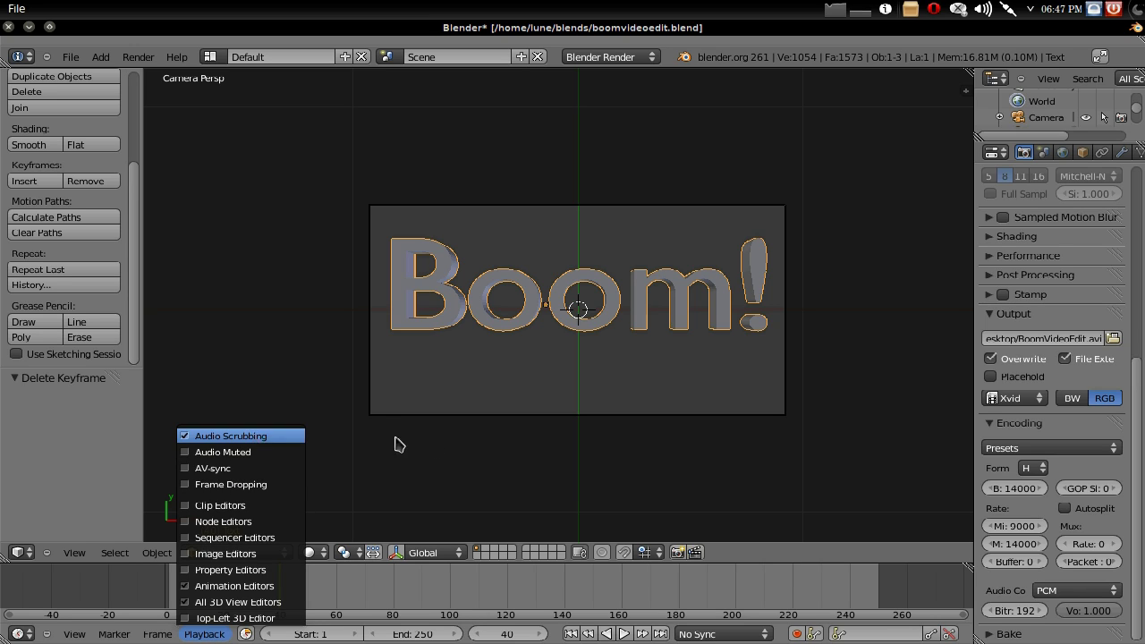
click(462, 449)
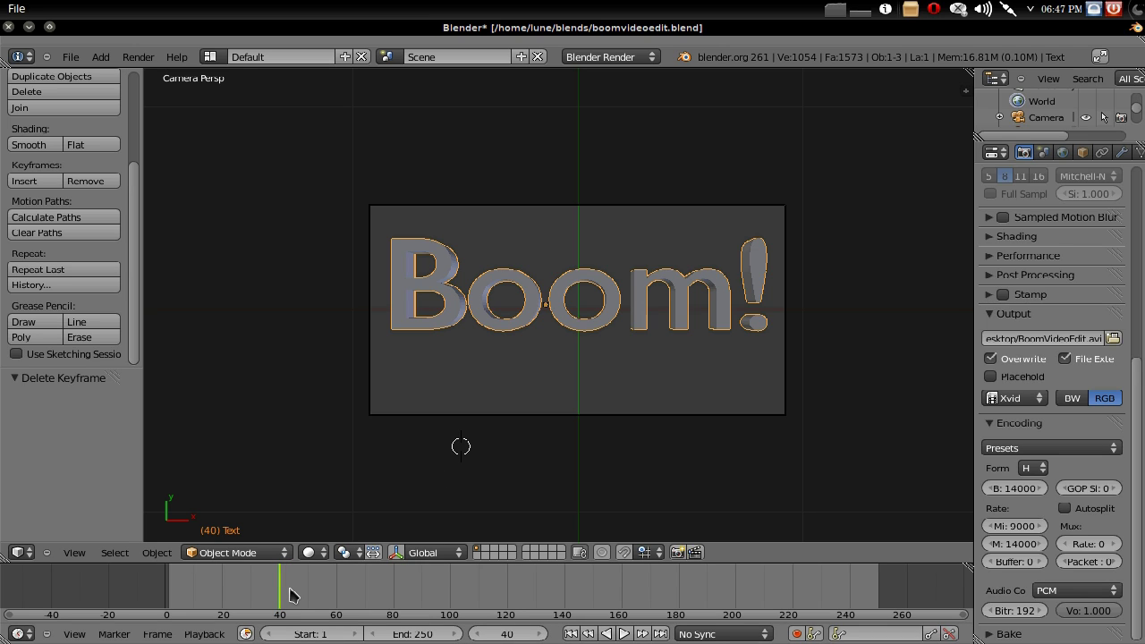
drag(284, 593, 384, 603)
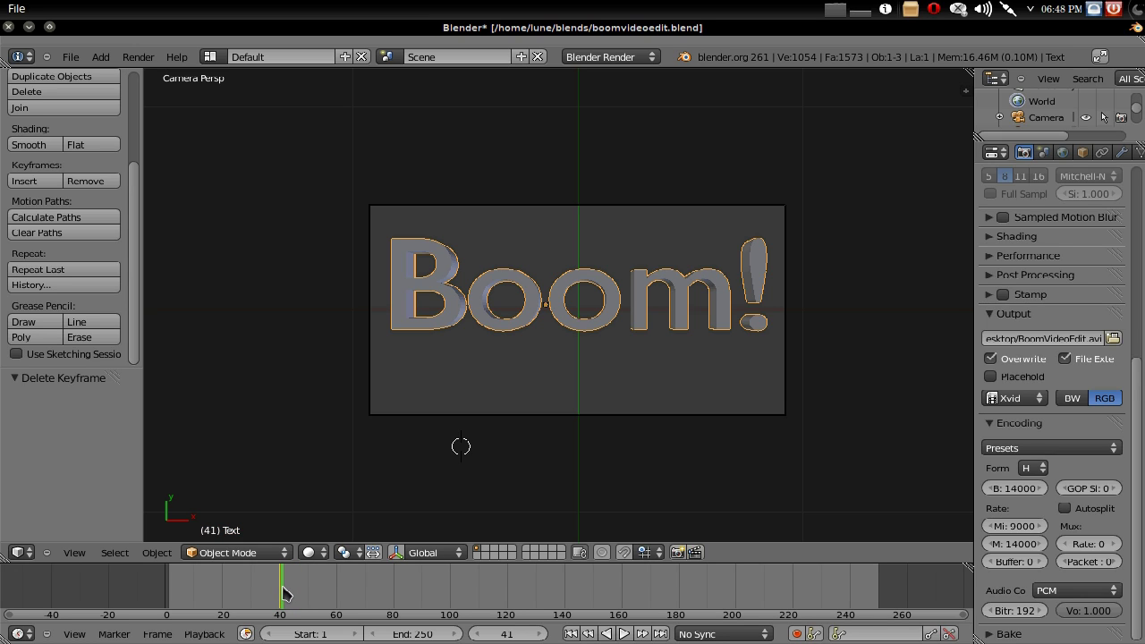
Show the Video Editing layout and examine the Sound settings of the boomvideoedit.avi strip
click(211, 56)
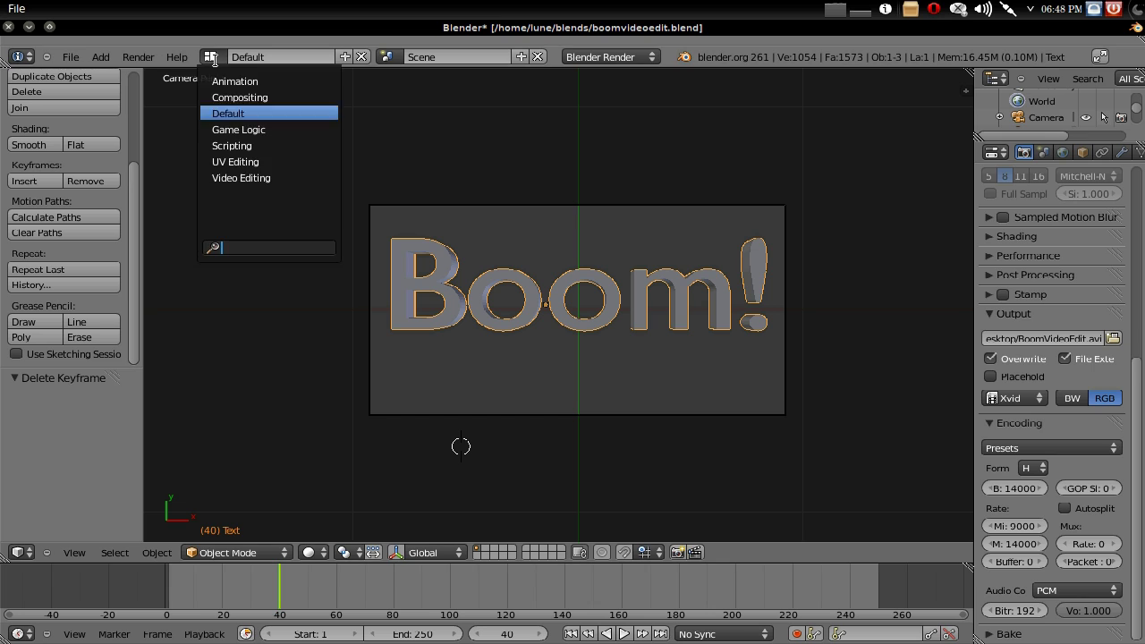
click(228, 177)
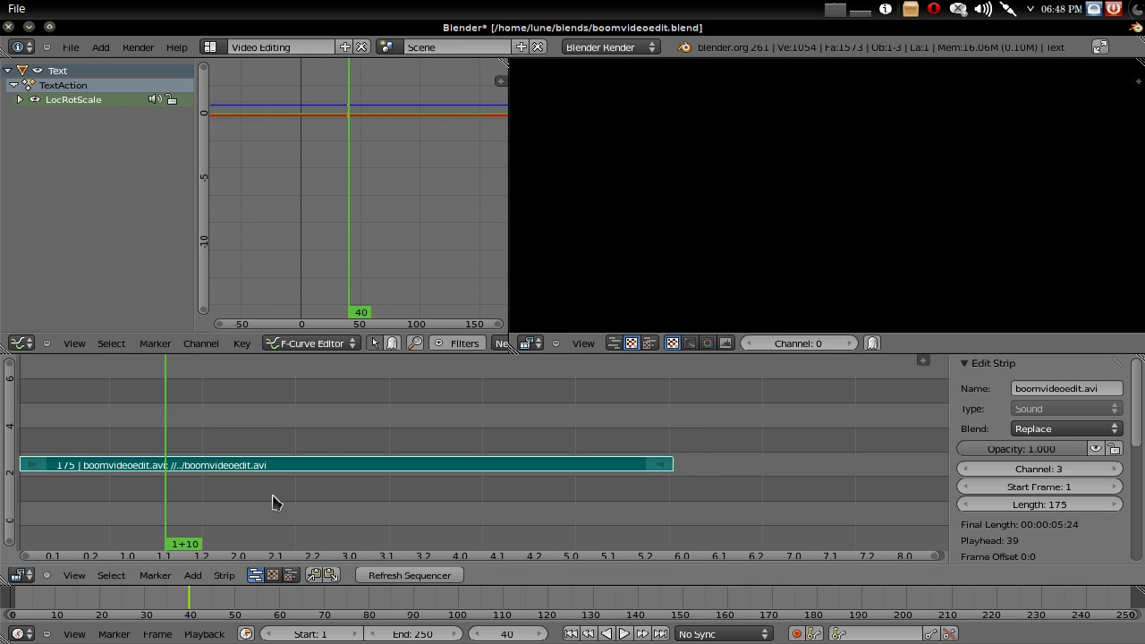
scroll(269, 498, up, 5)
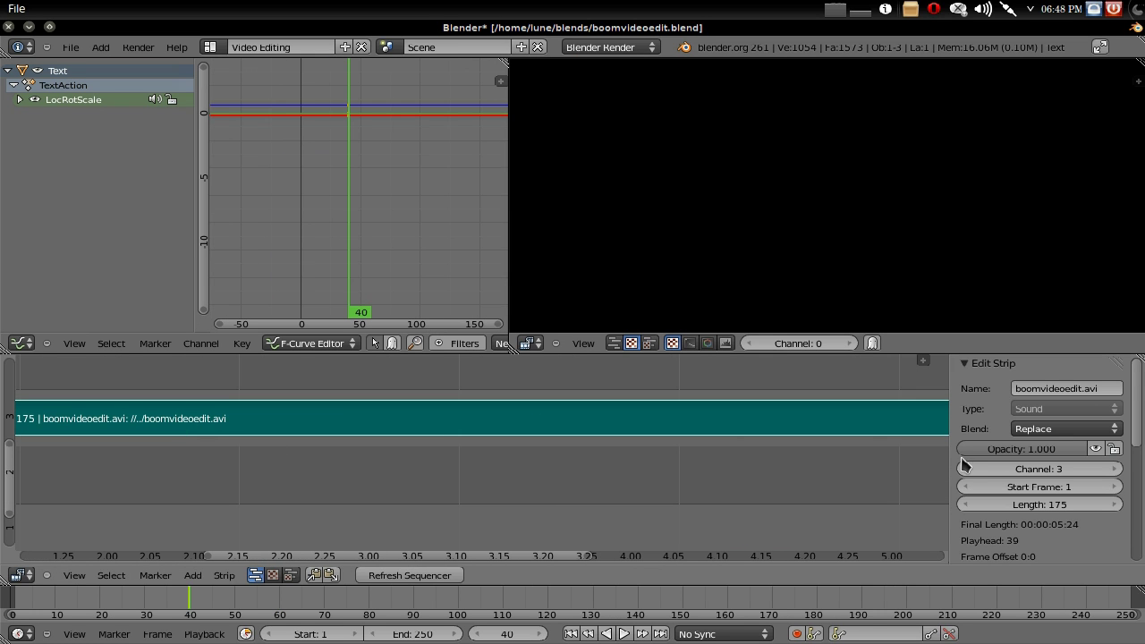
drag(1138, 394, 1139, 464)
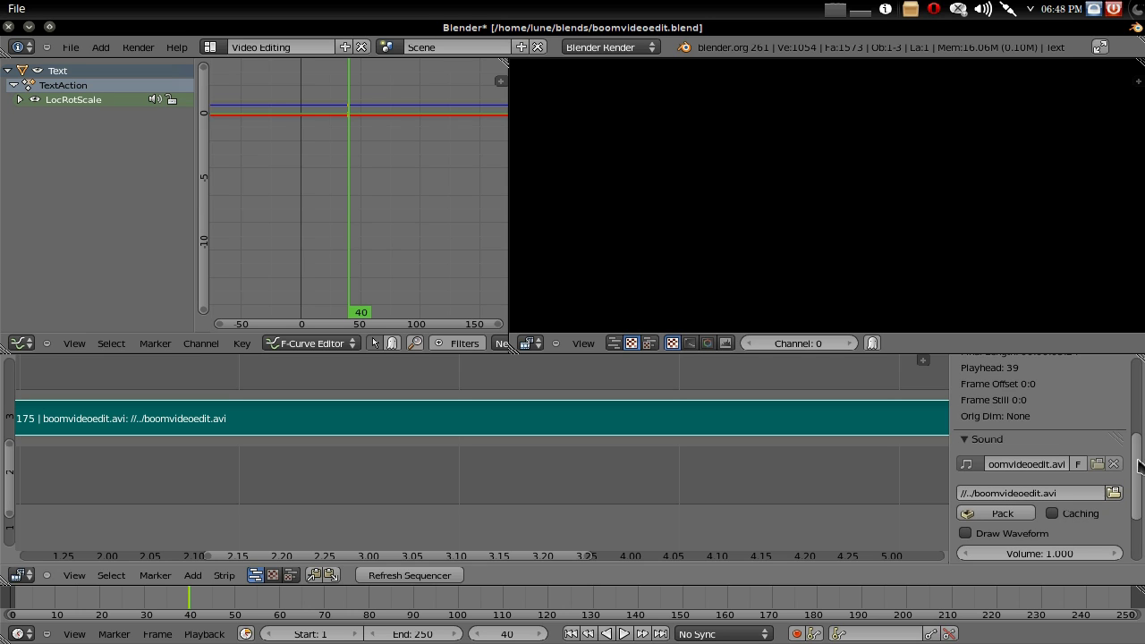
Return to the Default layout and insert a LocRotScale keyframe for the text at frame 40
click(211, 47)
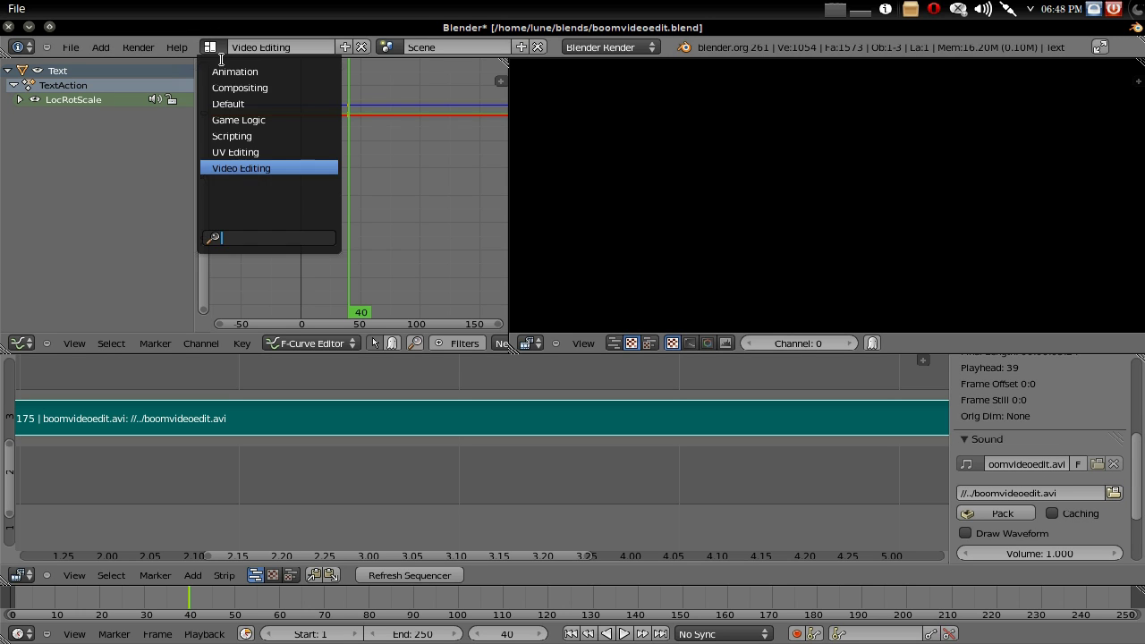
click(231, 104)
key(i)
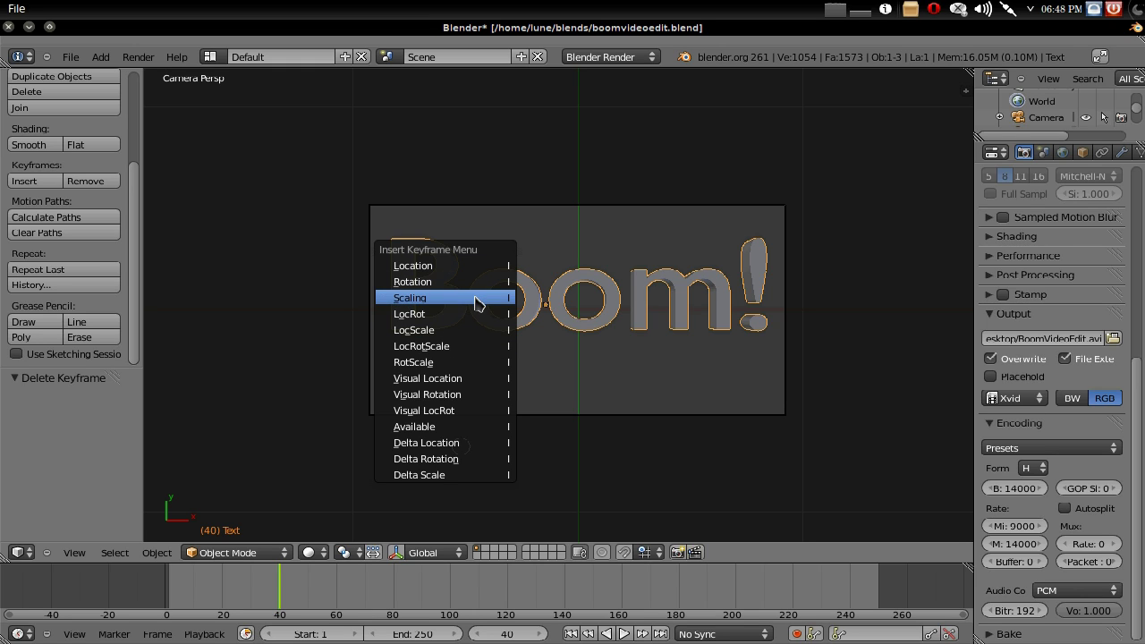
click(464, 350)
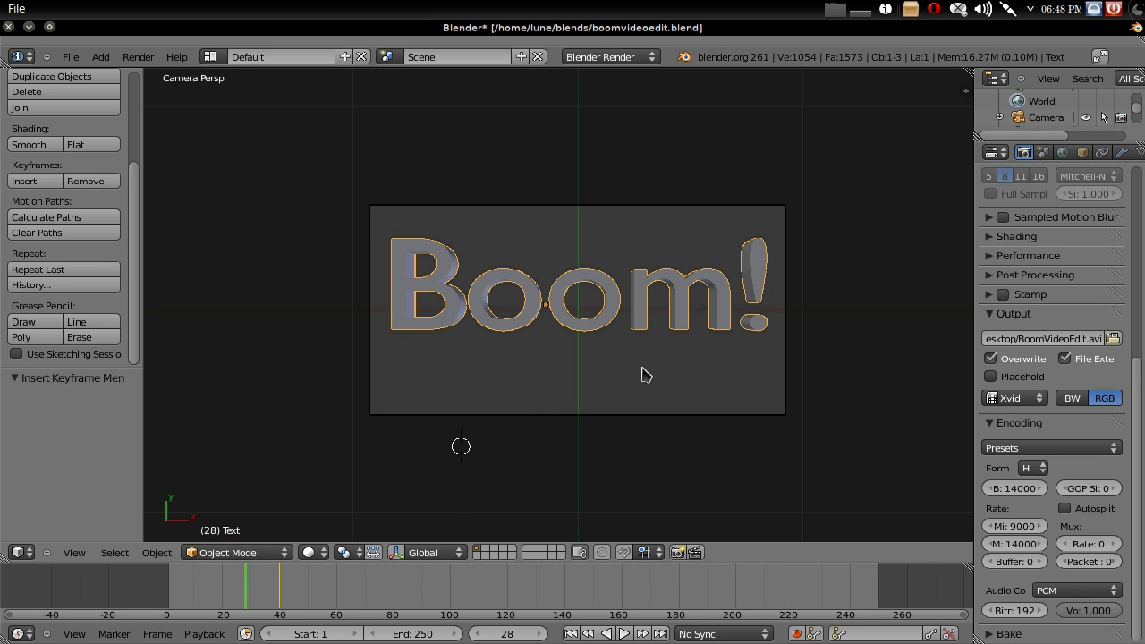
At frame 25, move the text outside the camera frame, rotate it 180° about Y and insert a LocRotScale keyframe
shift+middle_drag(570, 301, 793, 332)
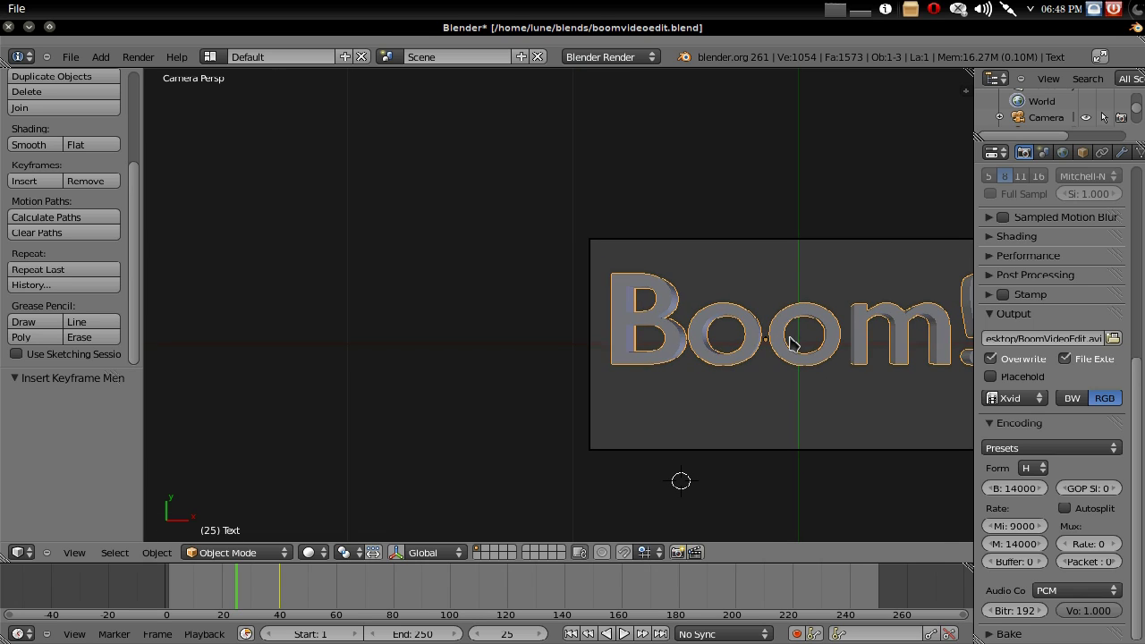
key(g)
click(349, 206)
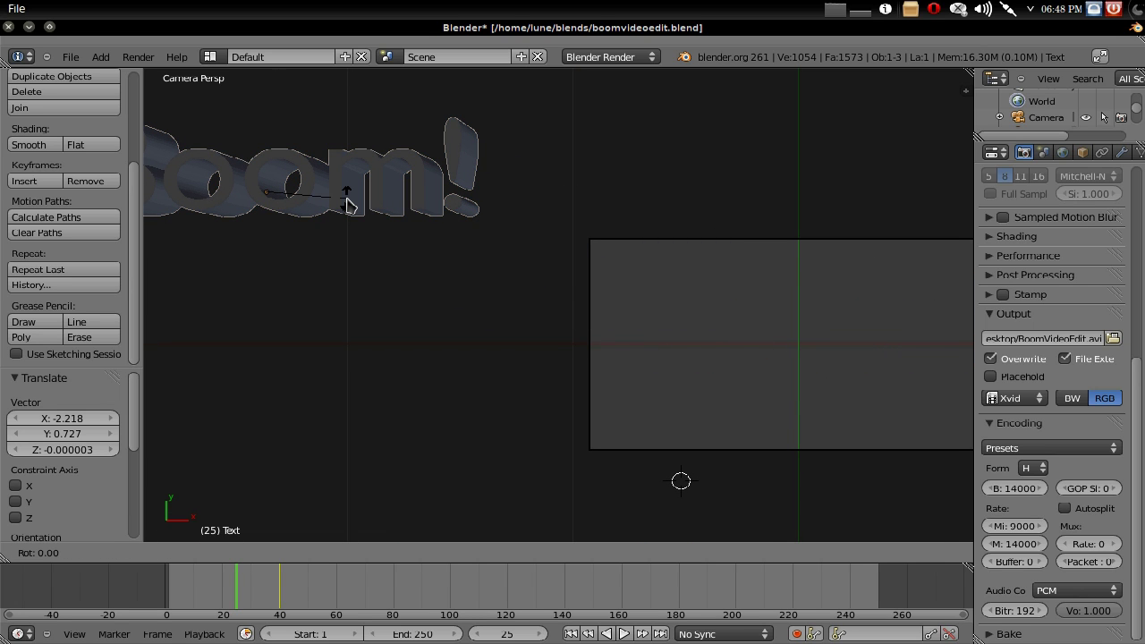
text(ry180)
key(Return)
key(i)
click(349, 199)
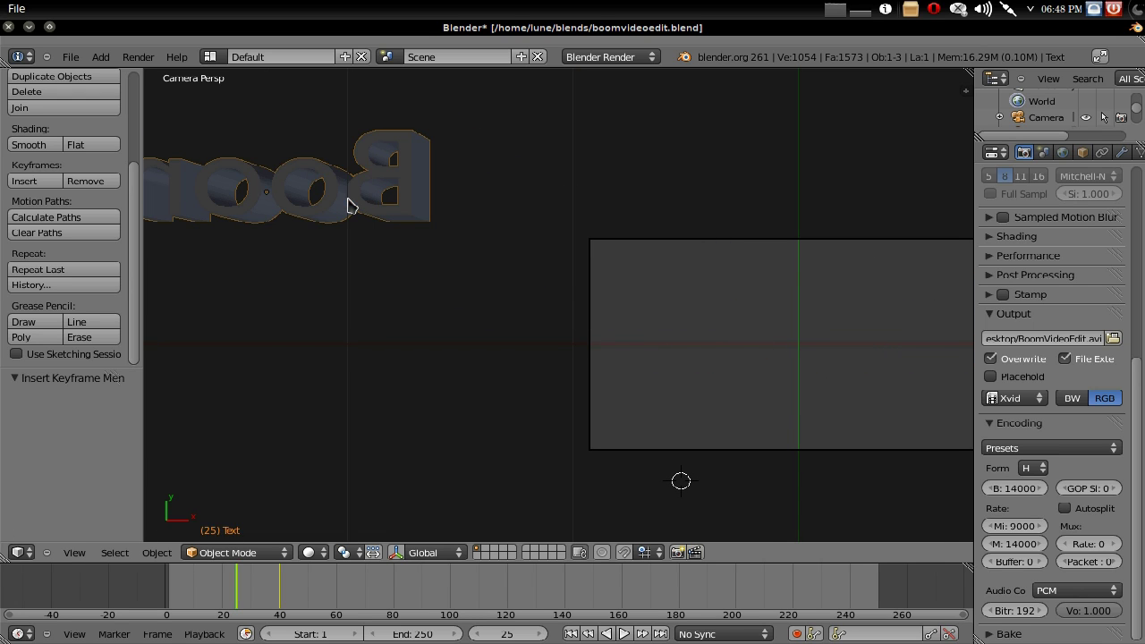
Play back the animation to preview the text flying into the camera frame
shift+middle_drag(652, 379, 530, 367)
key(alt+a)
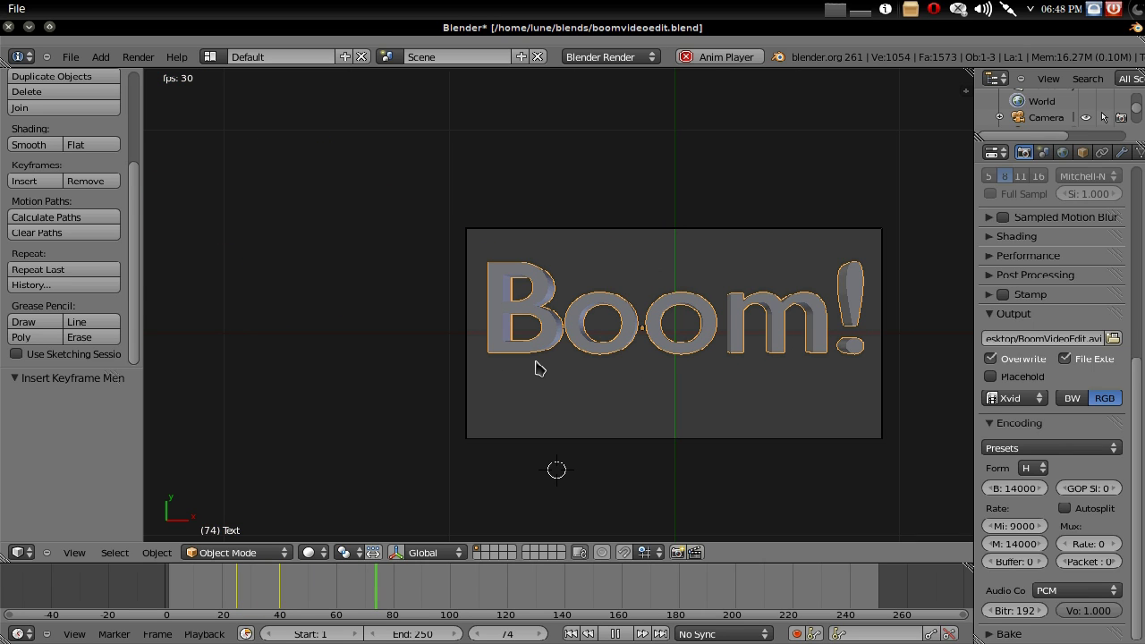
key(Escape)
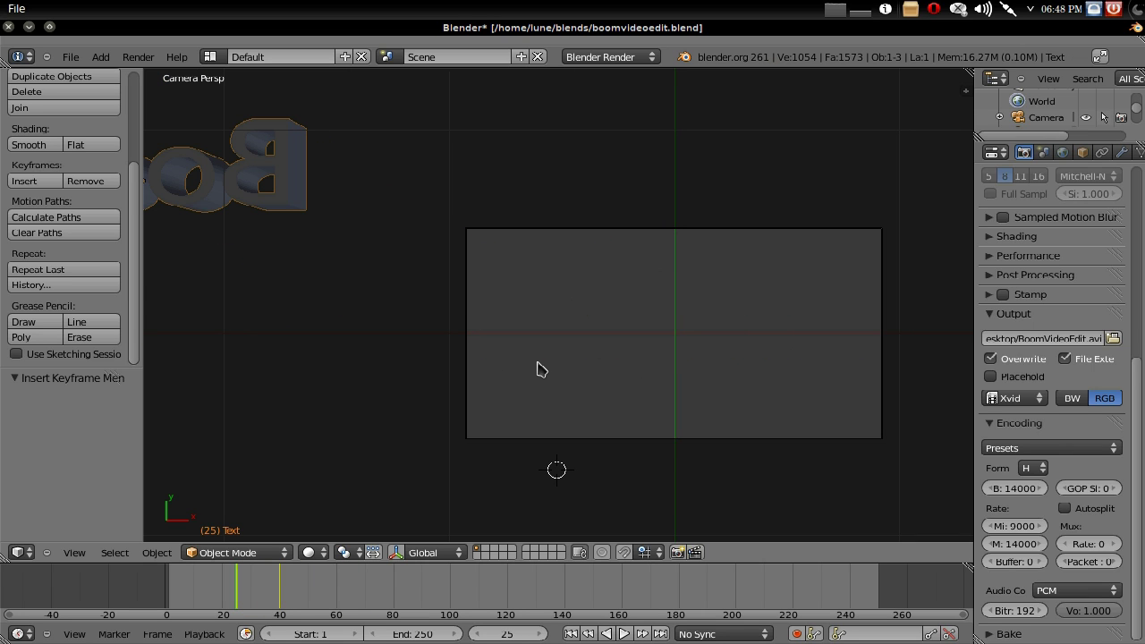
At frame 35, rotate the text 180° about the Z axis and insert a LocRotScale keyframe
shift+middle_drag(491, 358, 588, 313)
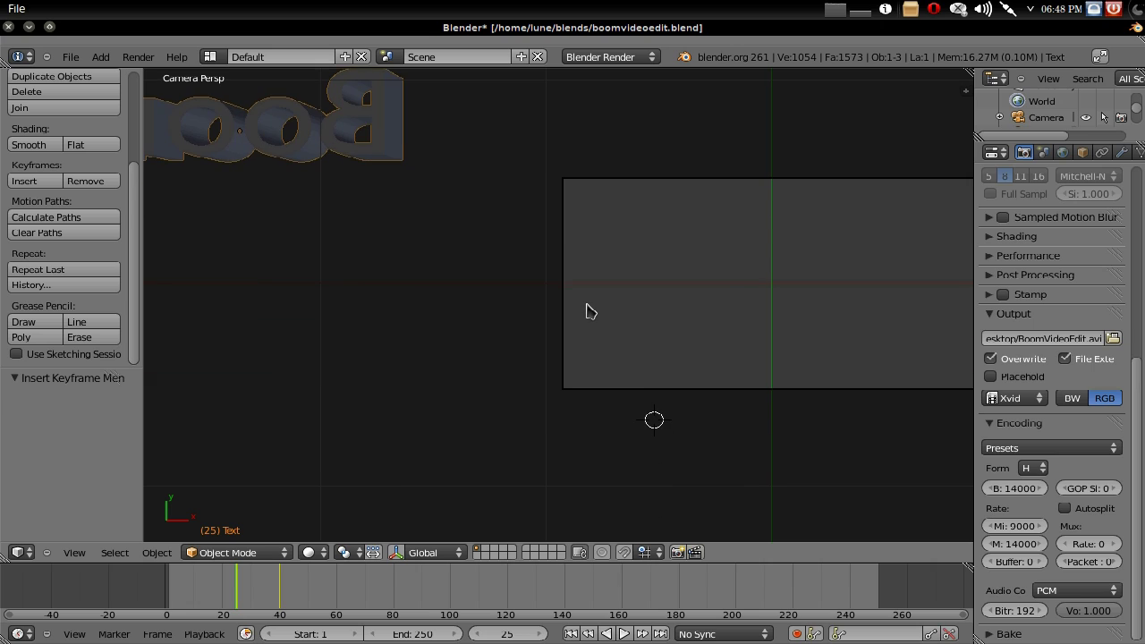
key(Up)
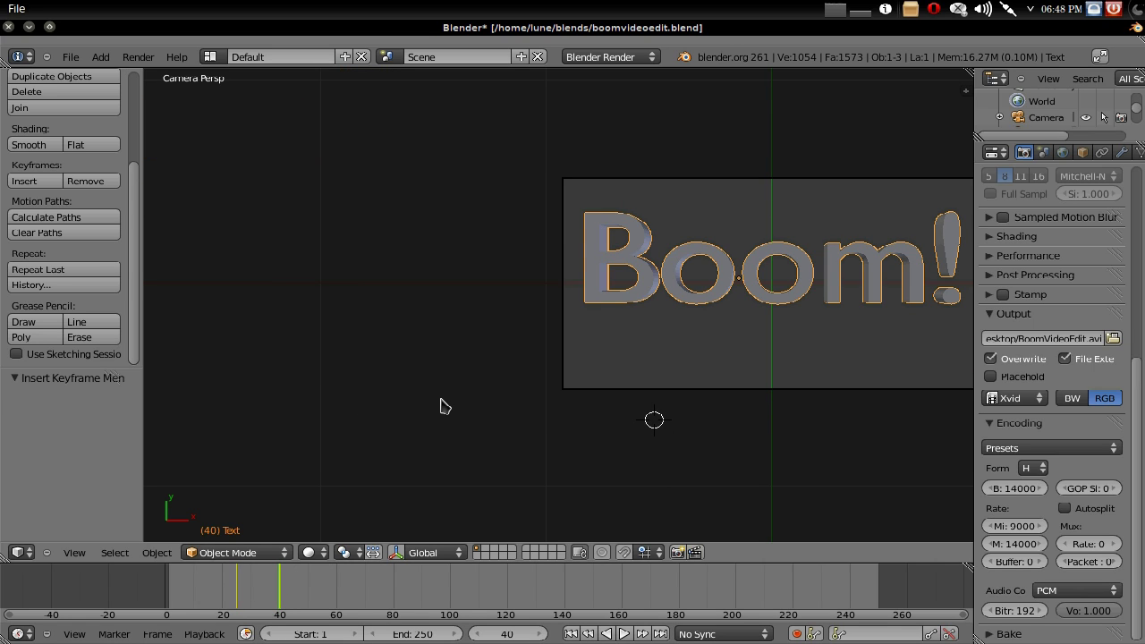
key(Left)
key(Left)
key(Left)
key(Left)
key(Left)
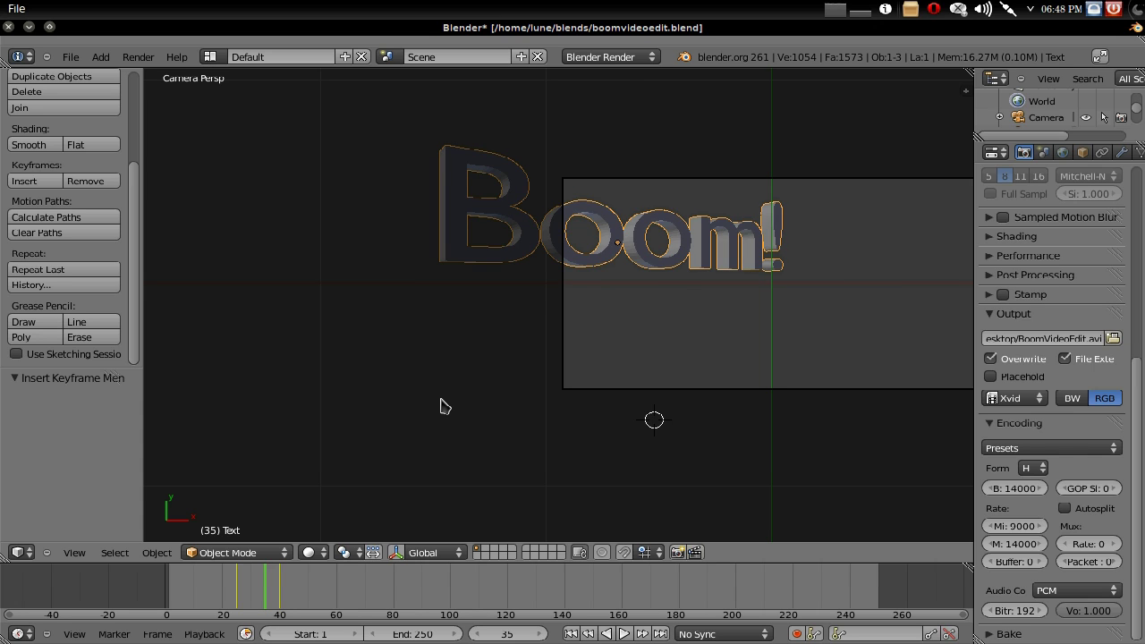
text(rz180)
key(Return)
key(i)
click(445, 407)
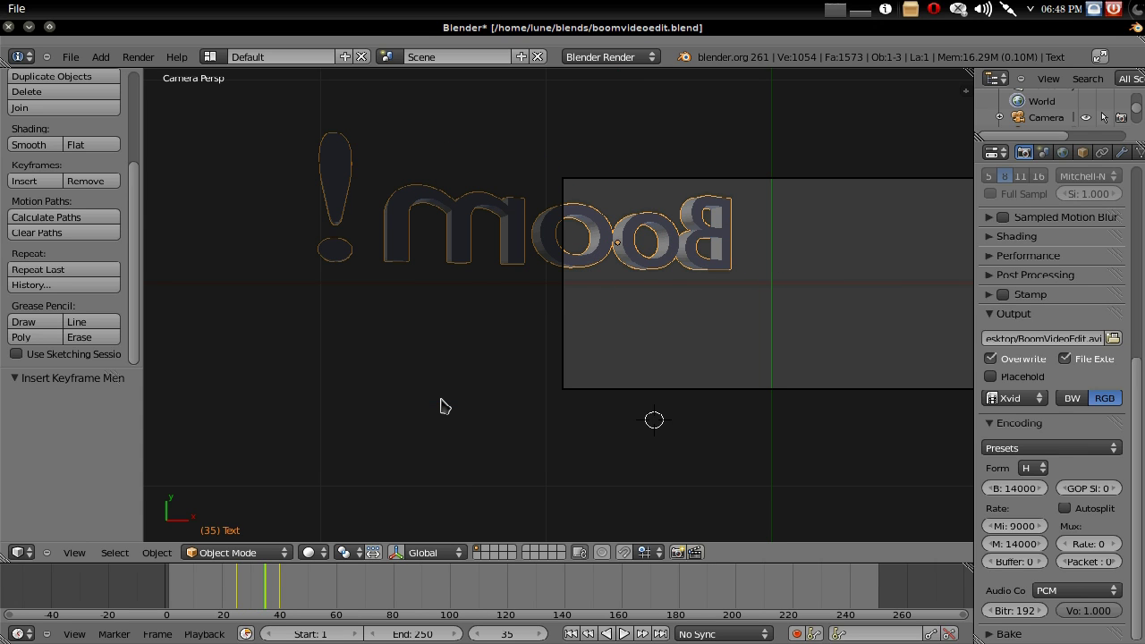
At frame 30, rotate the text 180° about the Y axis and insert a LocRotScale keyframe
key(Left)
key(Left)
key(Left)
key(Left)
key(Left)
text(ry180)
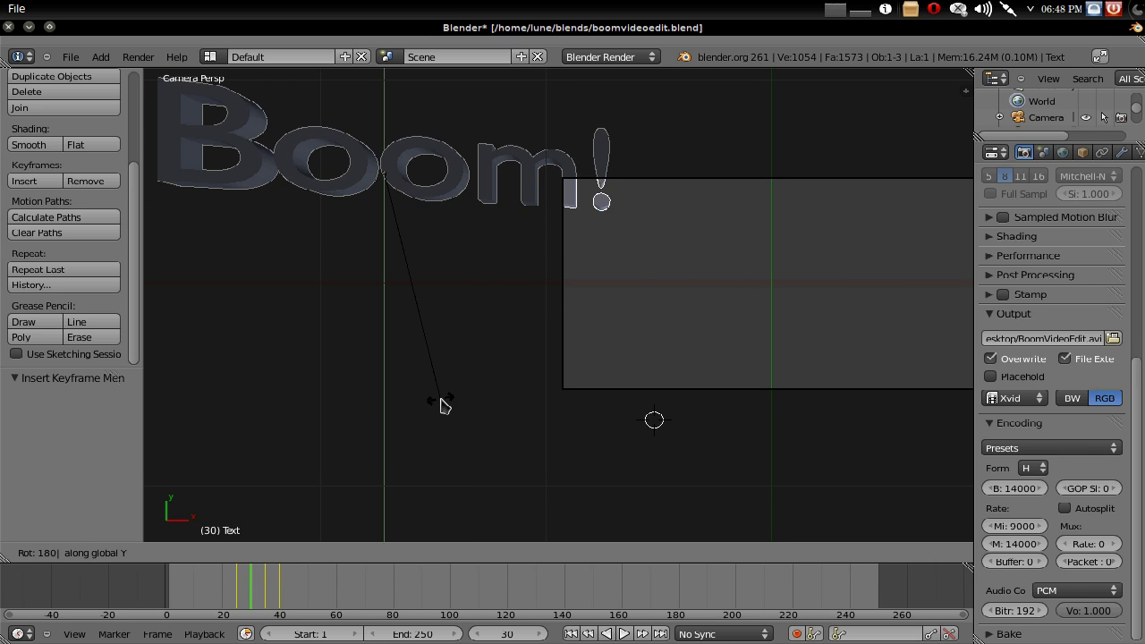
key(Return)
key(i)
click(445, 407)
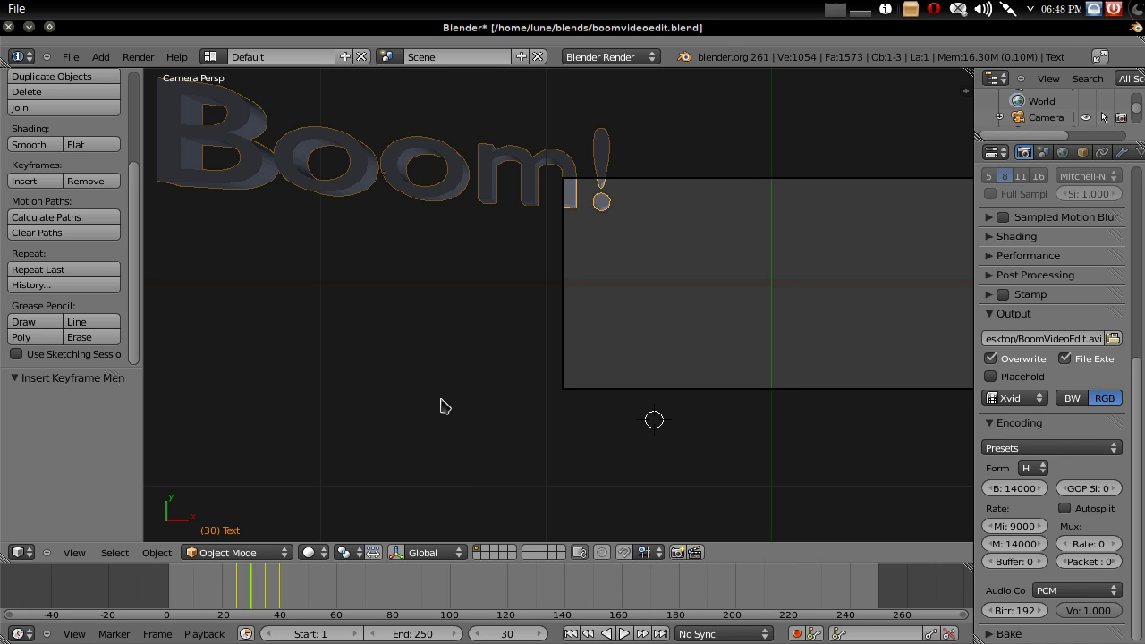
Go back to the start of the keyframed motion and play back the tumbling text animation
key(Left)
key(Left)
key(Left)
key(Left)
key(Left)
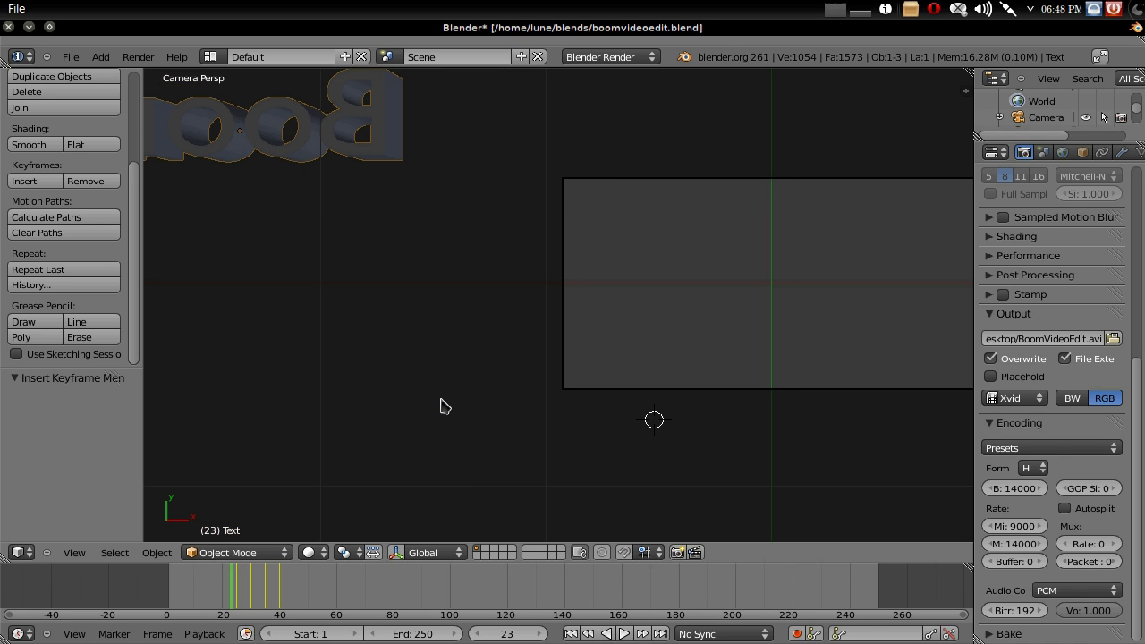
key(alt+a)
key(Escape)
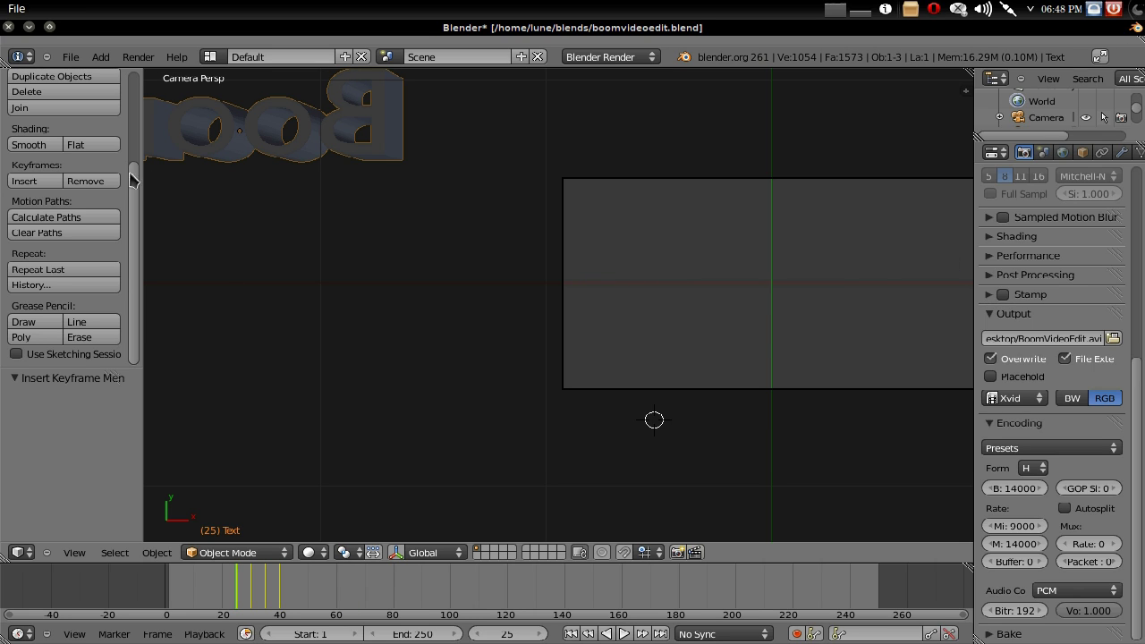
Delete the text's keyframes at frames 25 and 30, previewing the animation between the two deletions
click(108, 181)
click(108, 183)
key(Up)
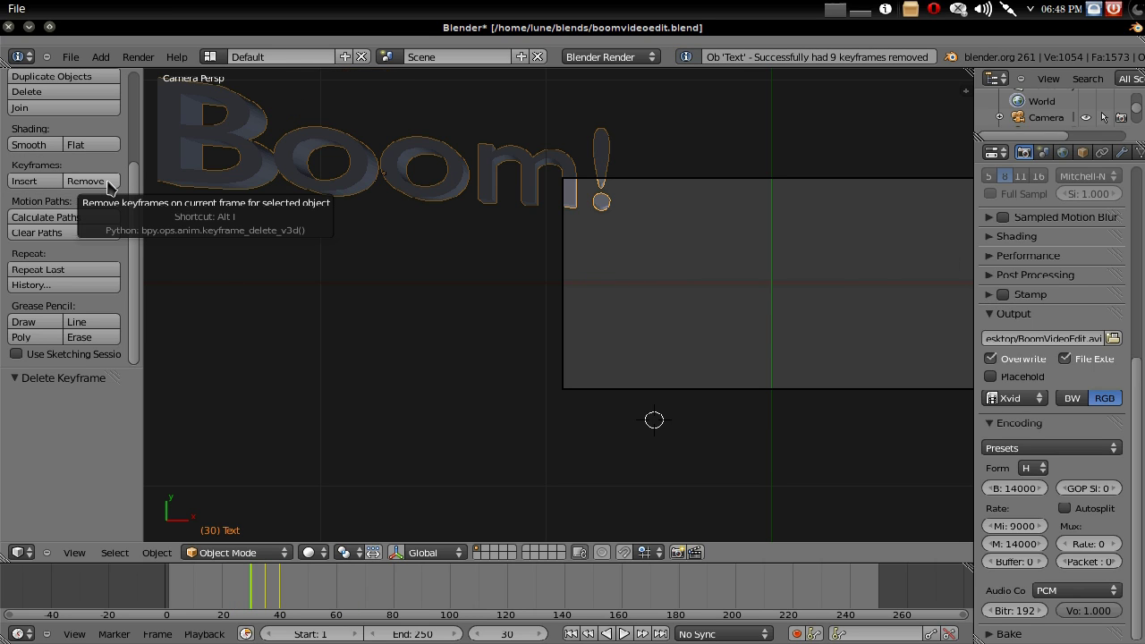
key(alt+a)
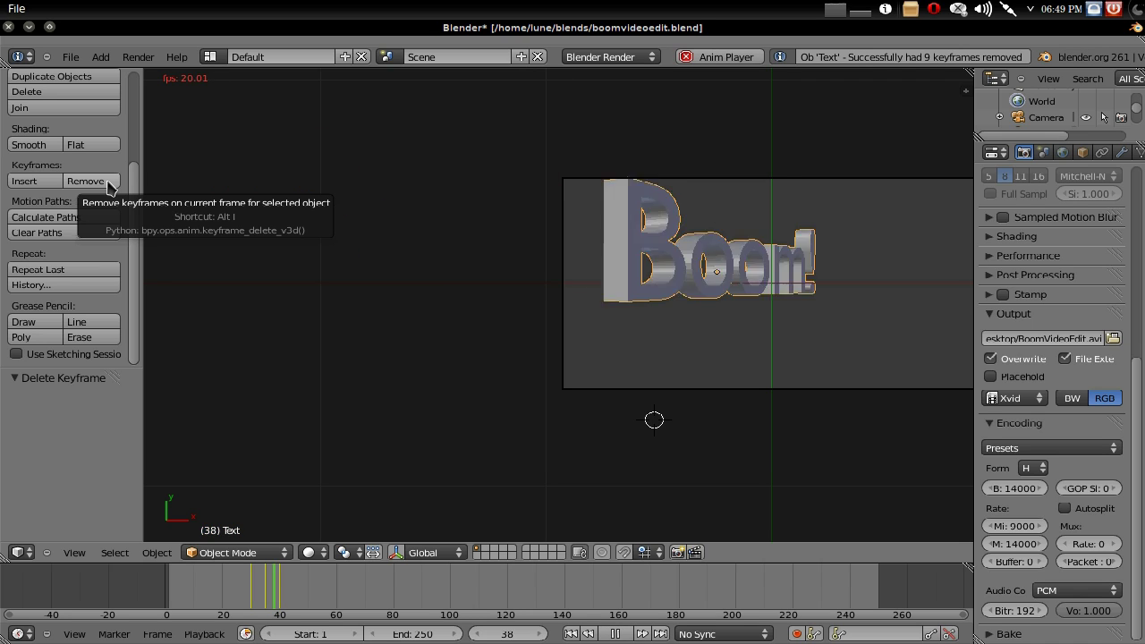
key(Escape)
click(107, 182)
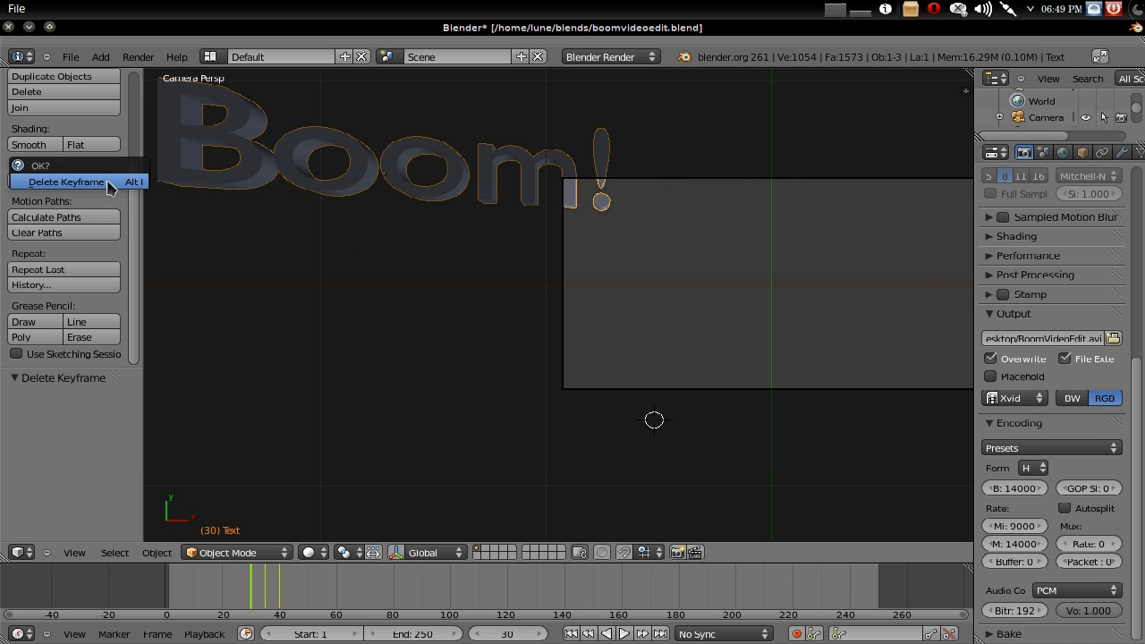
click(108, 185)
key(Up)
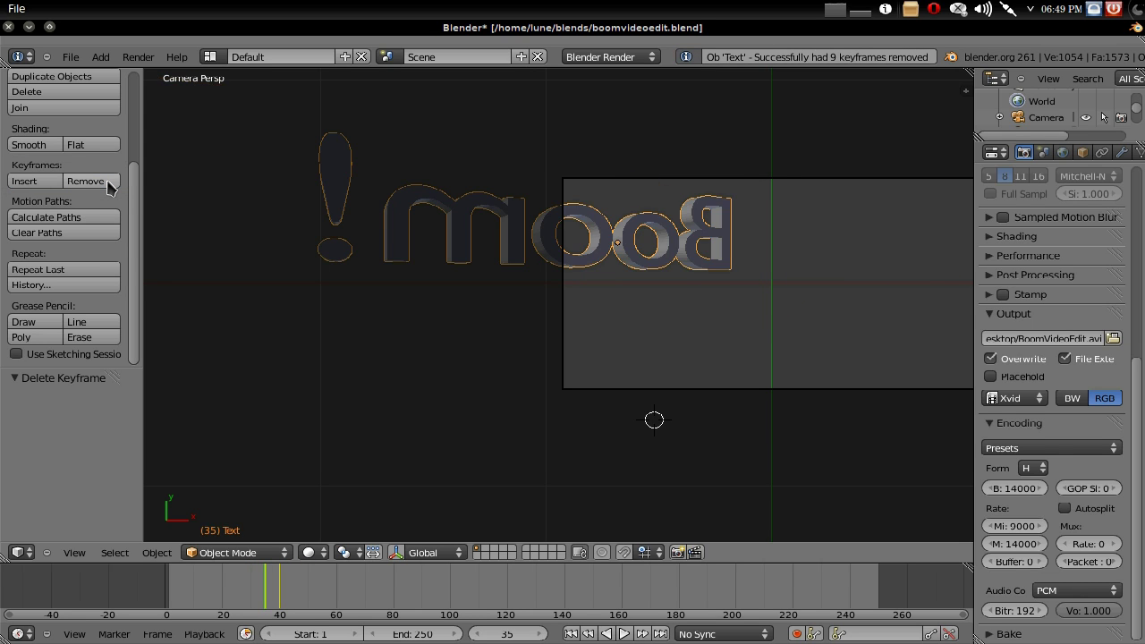
At frame 35, move the text about 1.4 units out past the camera frame's left edge and insert a LocRotScale keyframe
key(g)
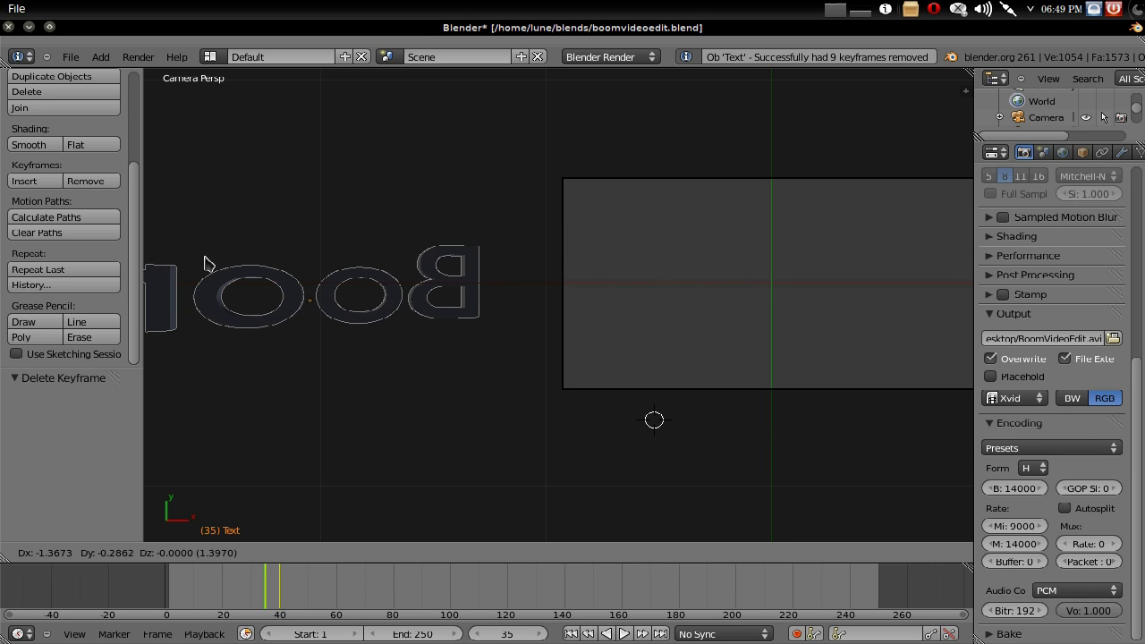
click(480, 266)
key(i)
click(482, 261)
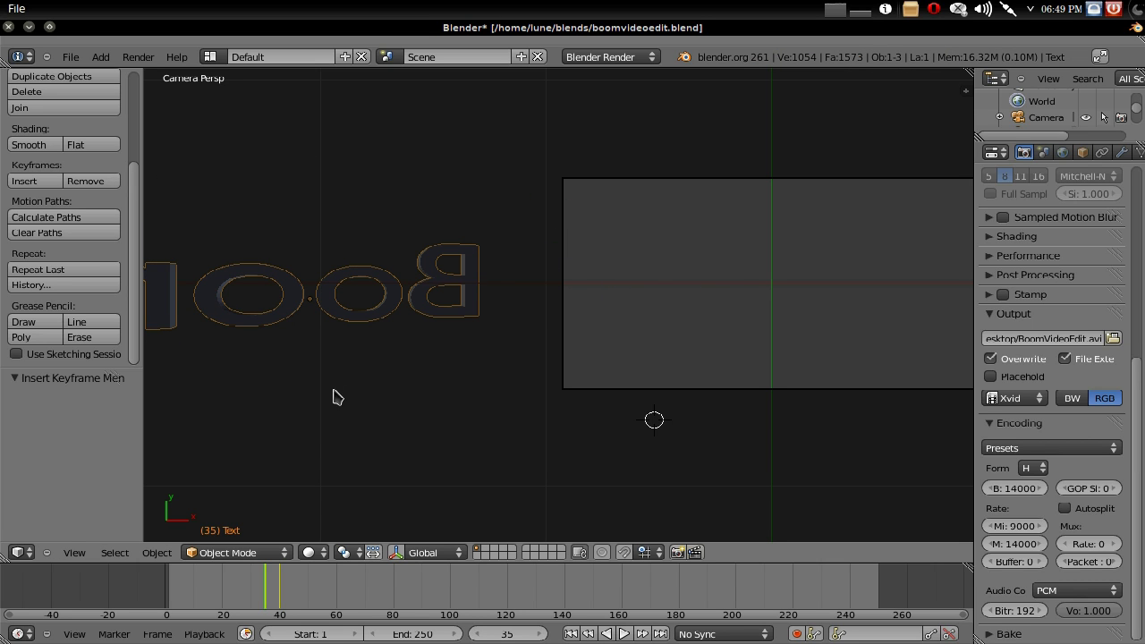
key(Up)
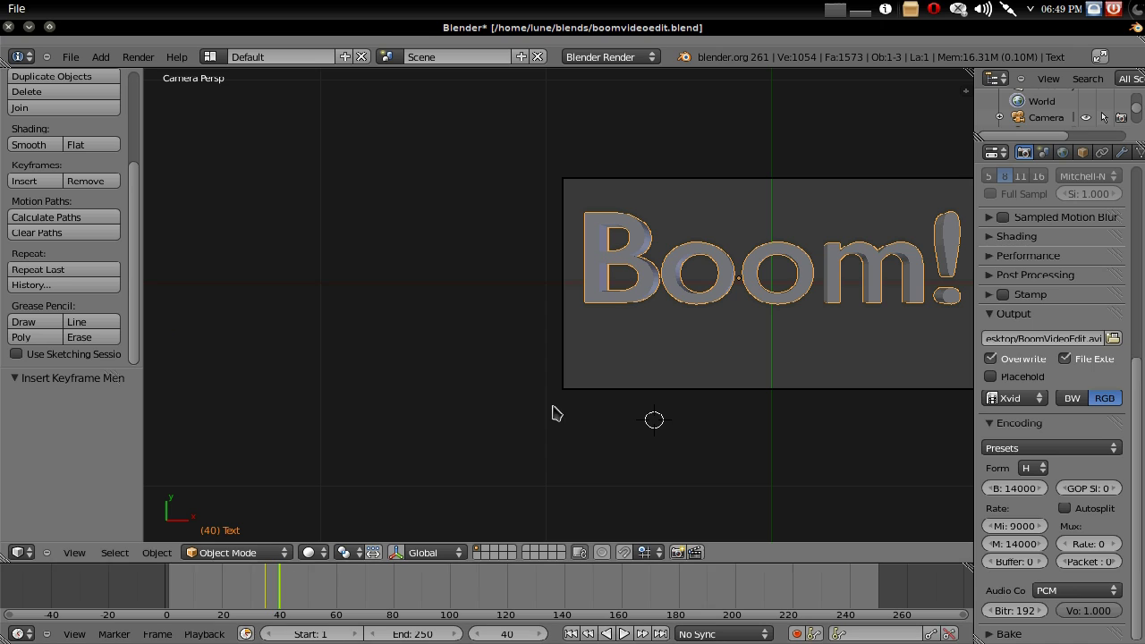
shift+middle_drag(603, 421, 353, 390)
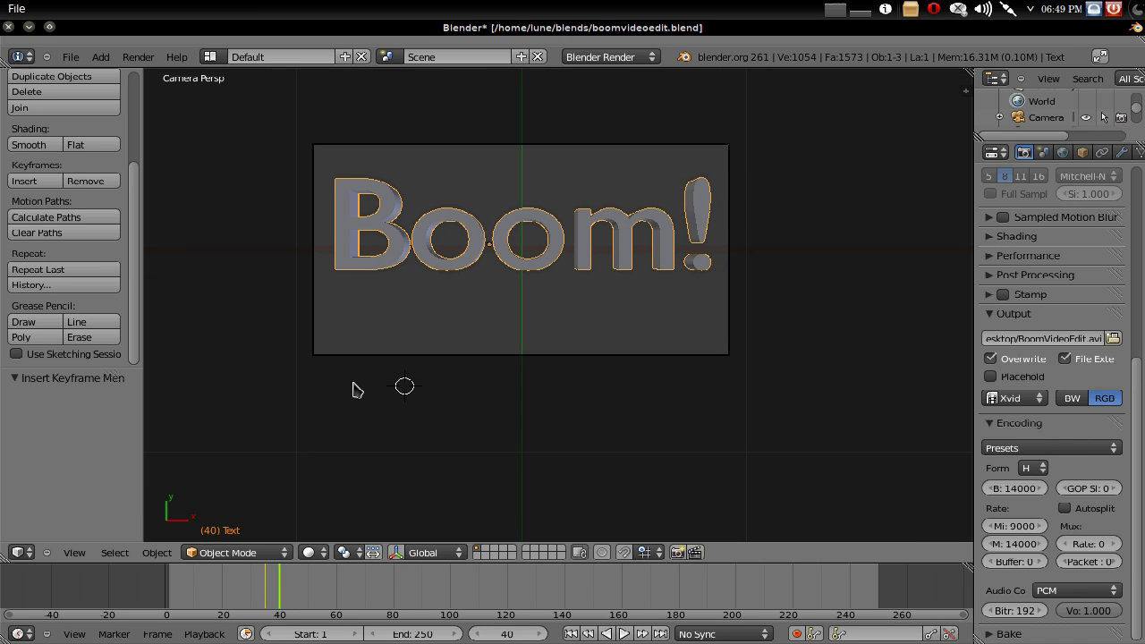
At frame 50, move the text about 1.93 in X and 0.86 in Y, out past the camera frame's upper-right corner, and insert a keyframe
shift+middle_drag(497, 283, 436, 316)
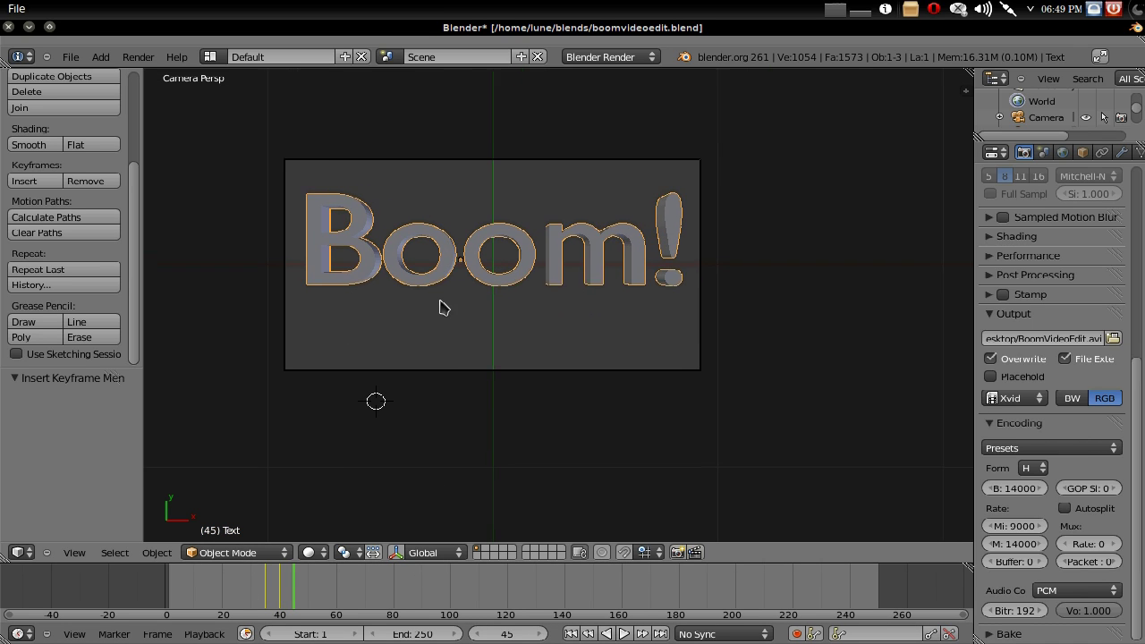
key(Up)
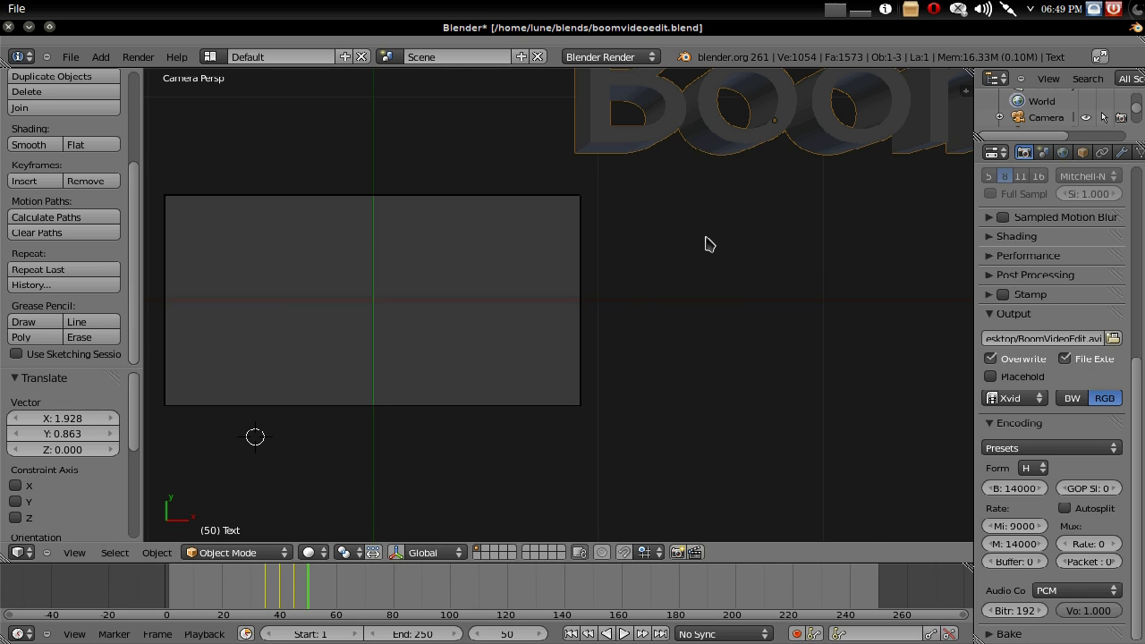
key(i)
click(700, 241)
shift+middle_drag(701, 241, 856, 221)
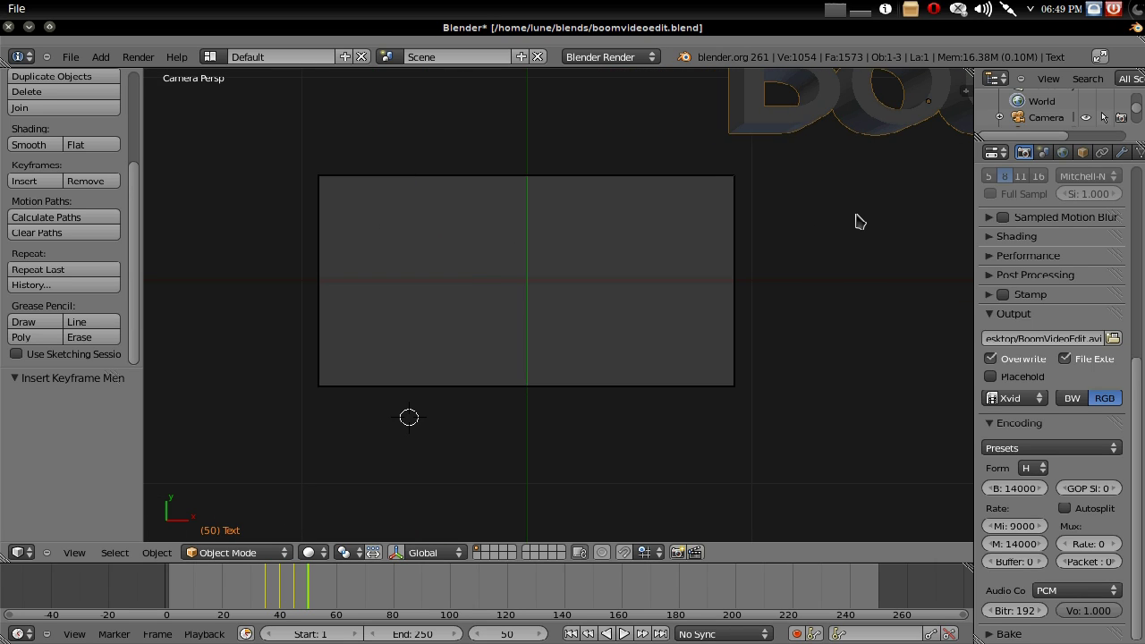
Play the text animation forwards and backwards to review its motion through the keyframes
key(shift+alt+a)
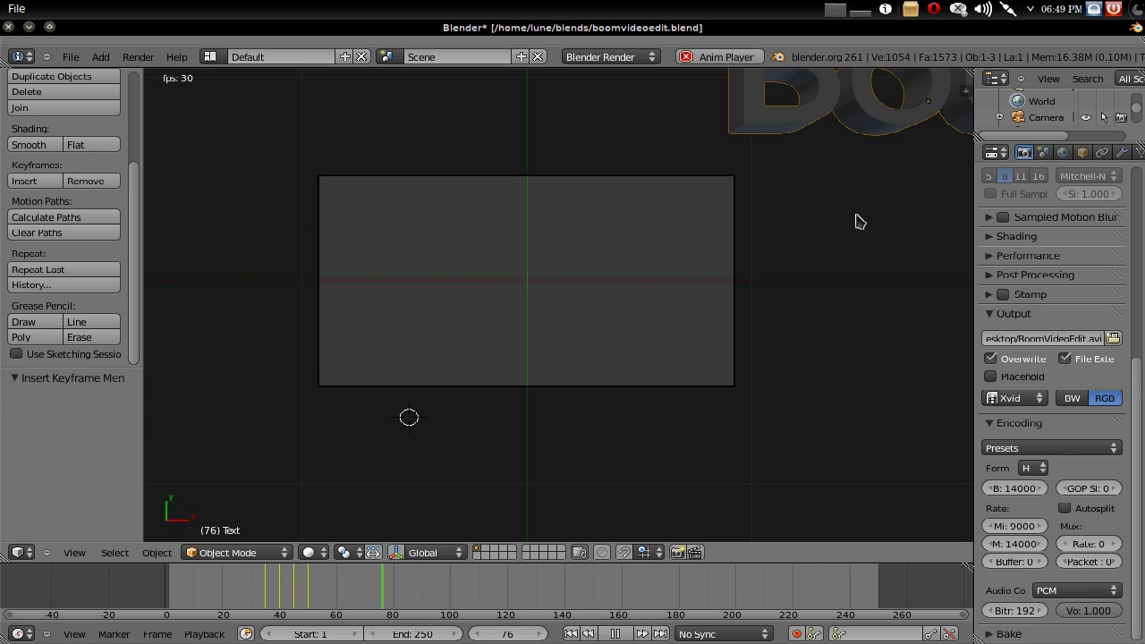
key(alt+a)
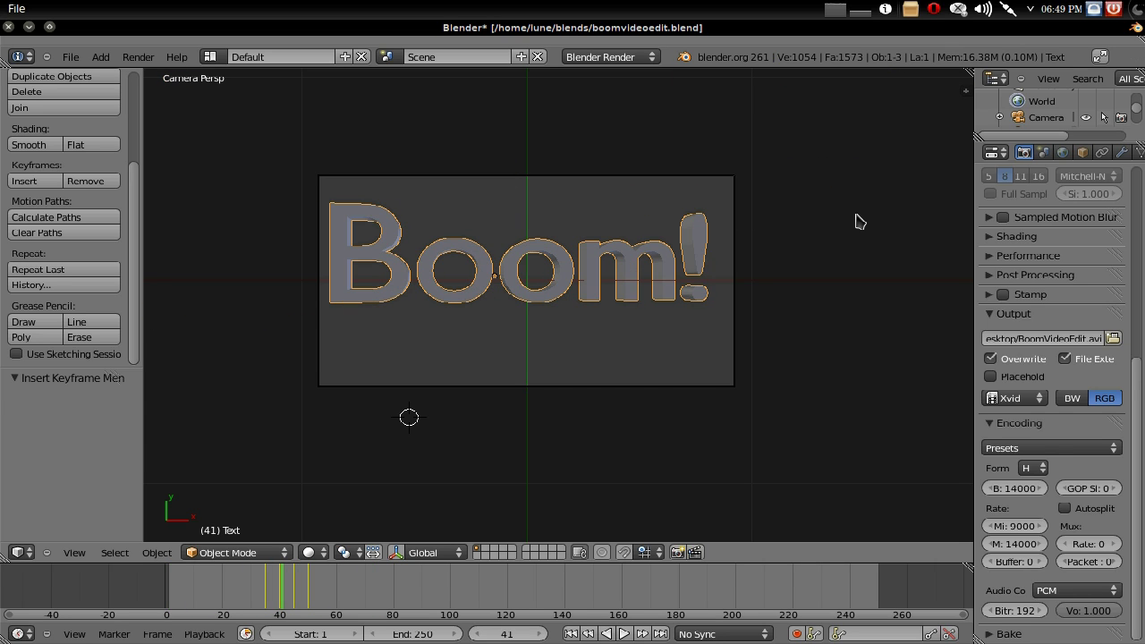
key(alt+a)
key(Escape)
key(shift+alt+a)
key(Escape)
key(shift+alt+a)
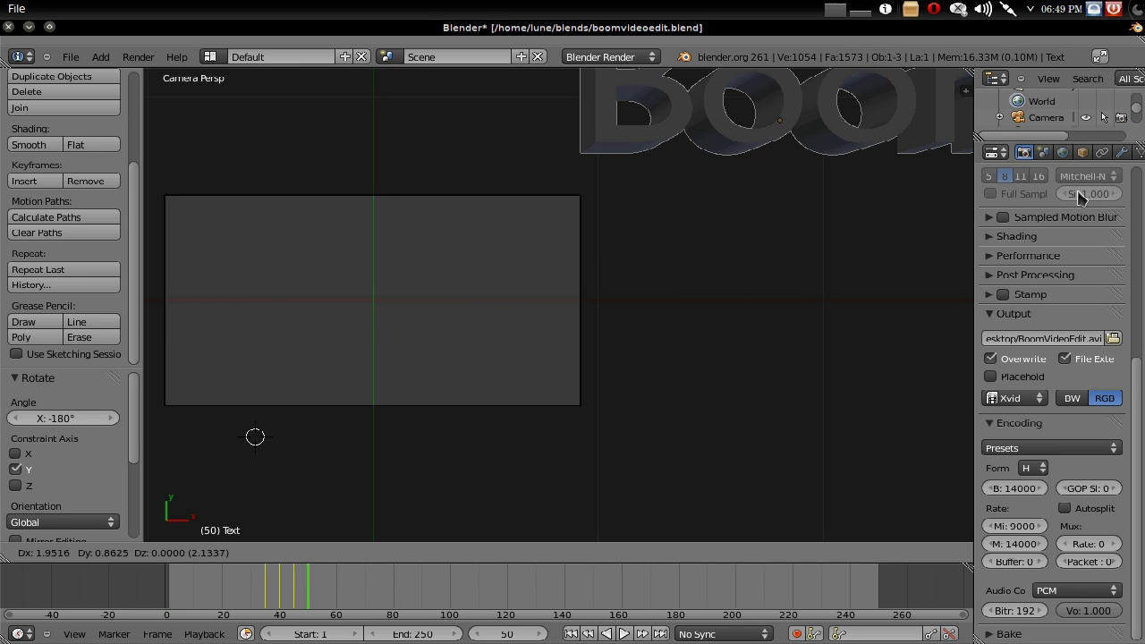
key(alt+a)
Insert a keyframe for the off-camera text at frame 50 and preview the animation in reverse
key(i)
click(708, 240)
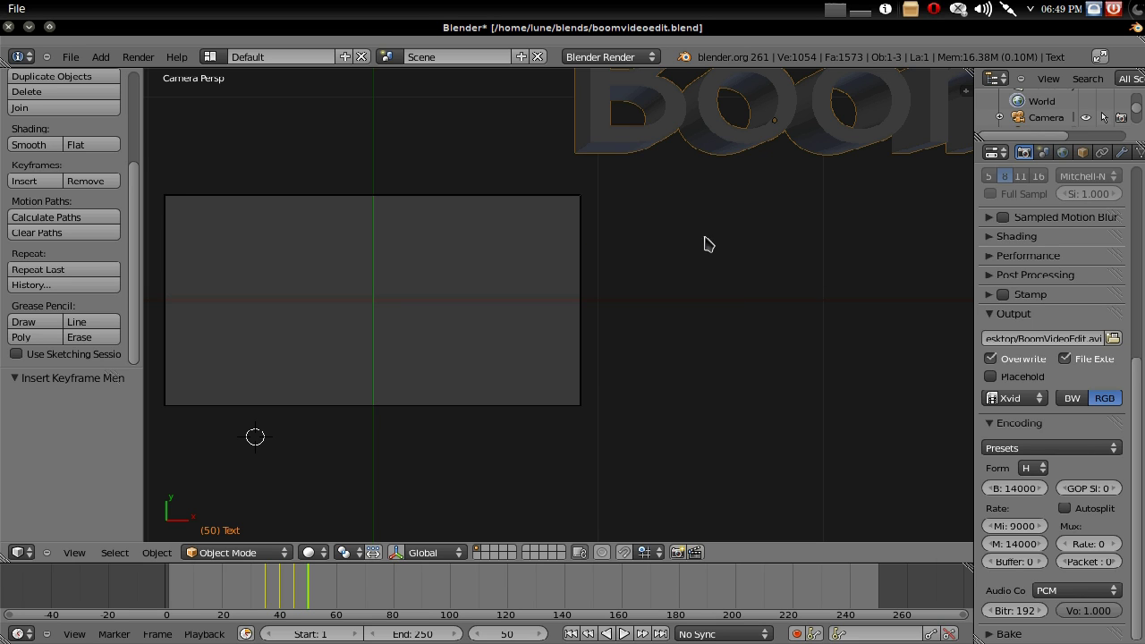
key(Left)
key(shift+alt+a)
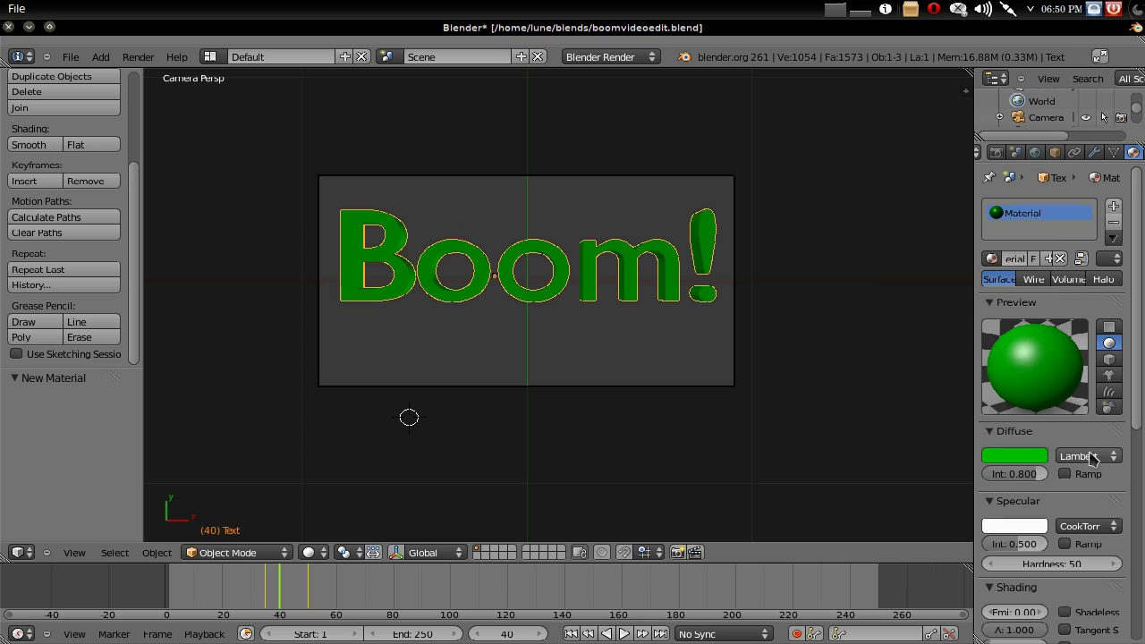
Set the green text material's diffuse shader model to Toon and render frame 40
click(1092, 458)
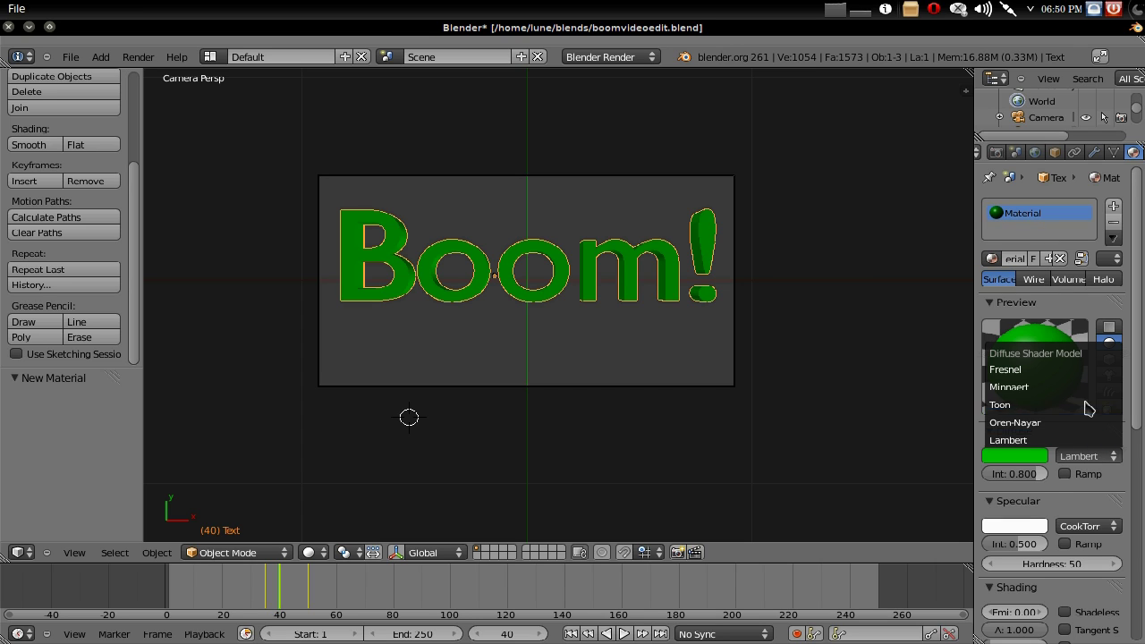
click(1086, 404)
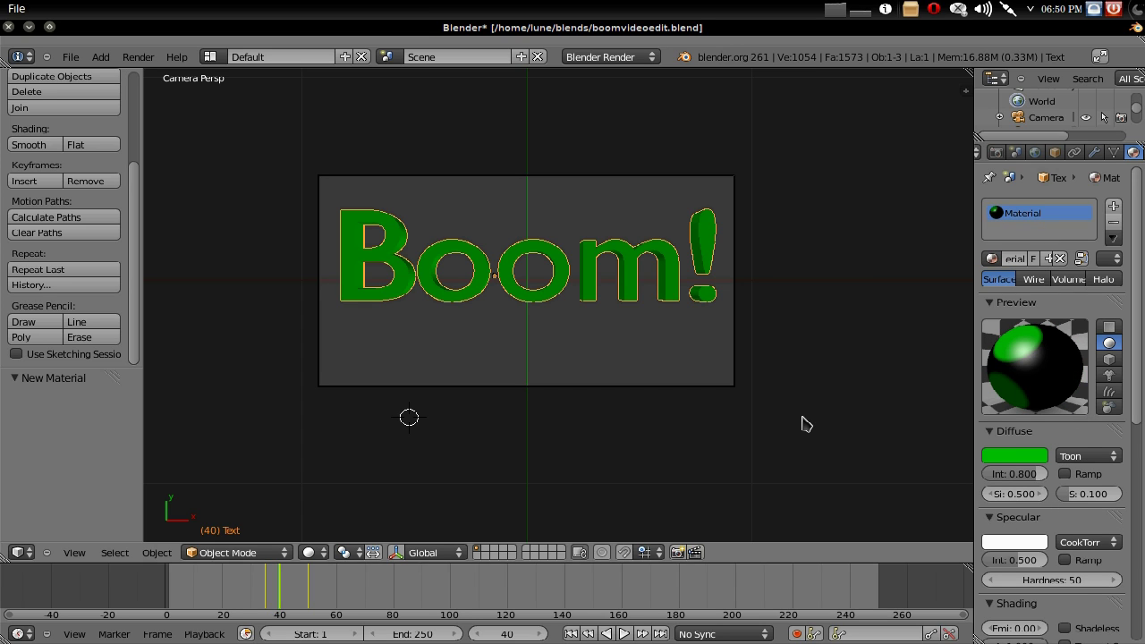
key(F12)
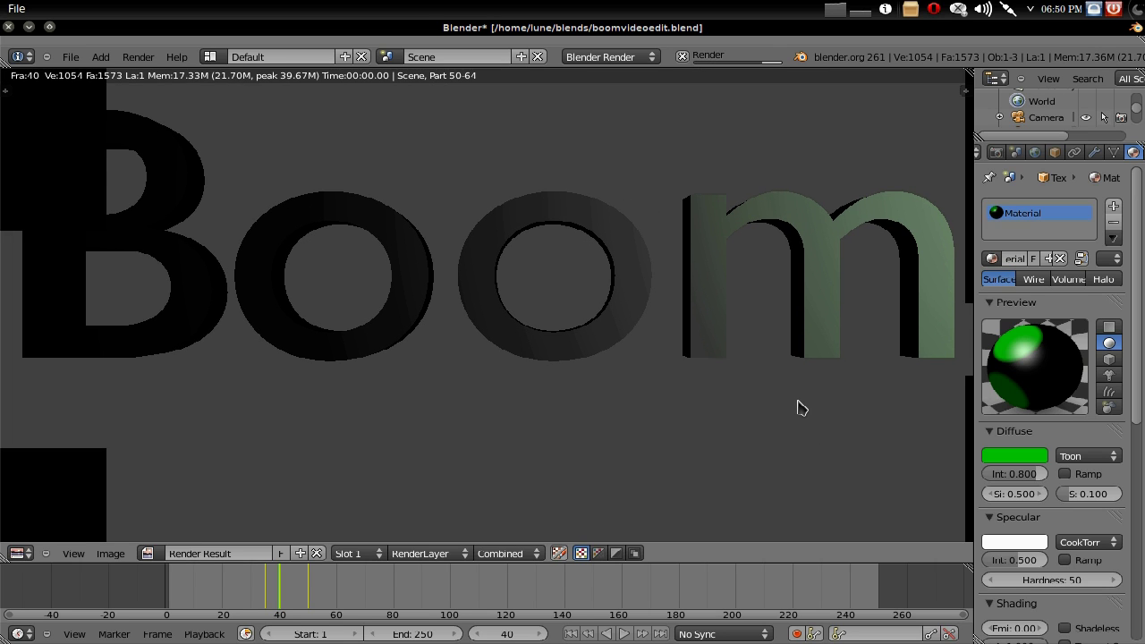
Set the text material's specular shader model to Toon and lower the red component of its specular colour
click(1102, 543)
click(1065, 473)
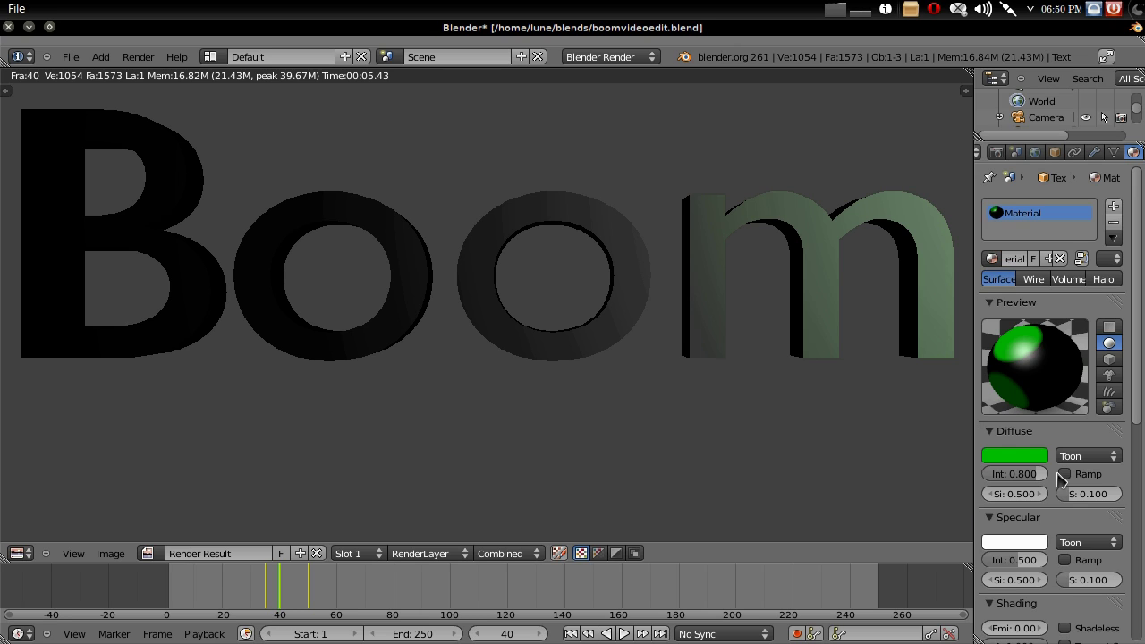
click(1022, 543)
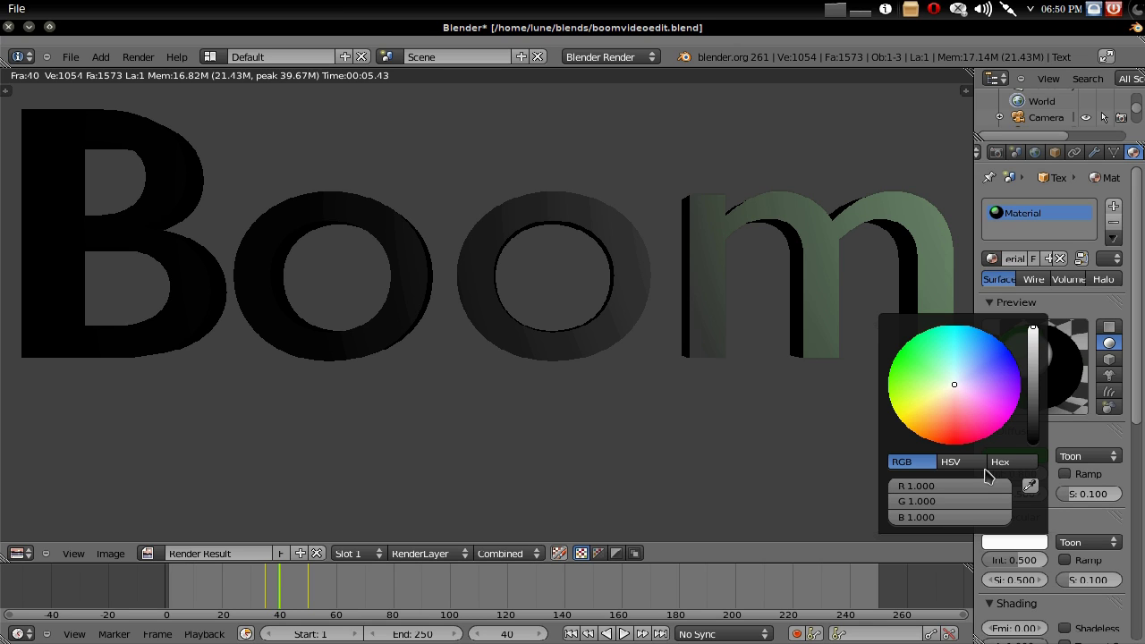
drag(1001, 488, 455, 486)
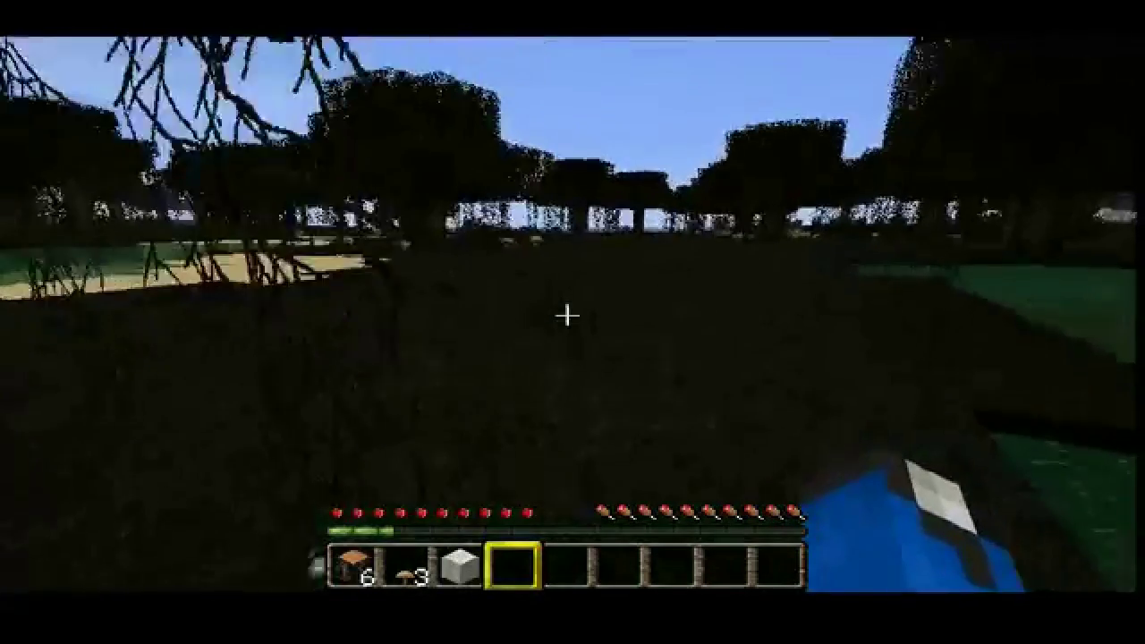
key(3)
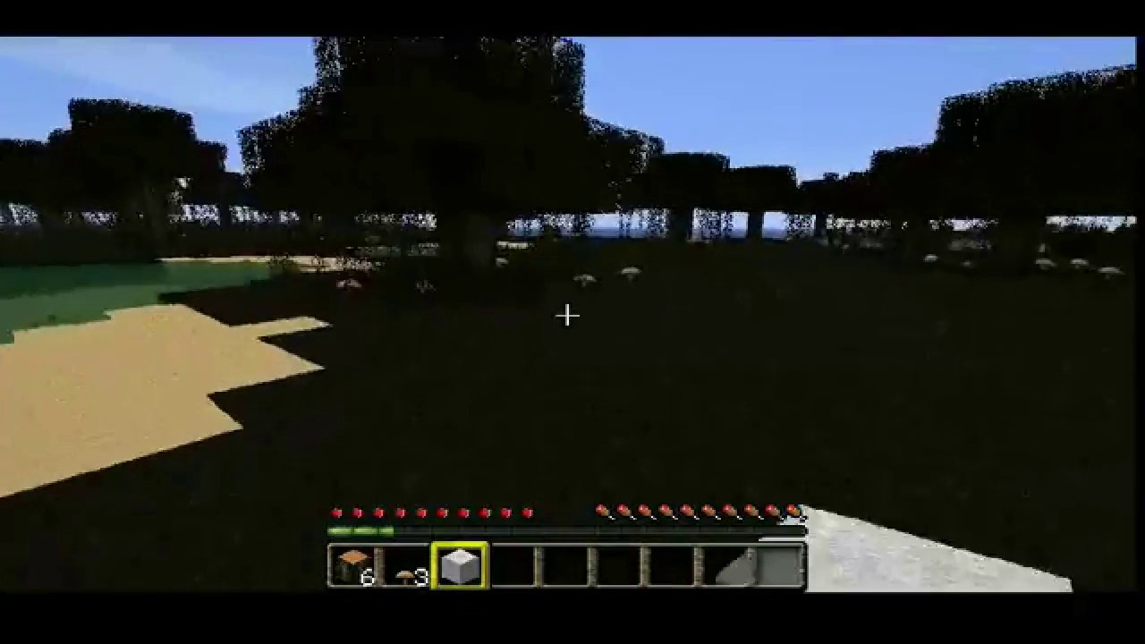
key(w)
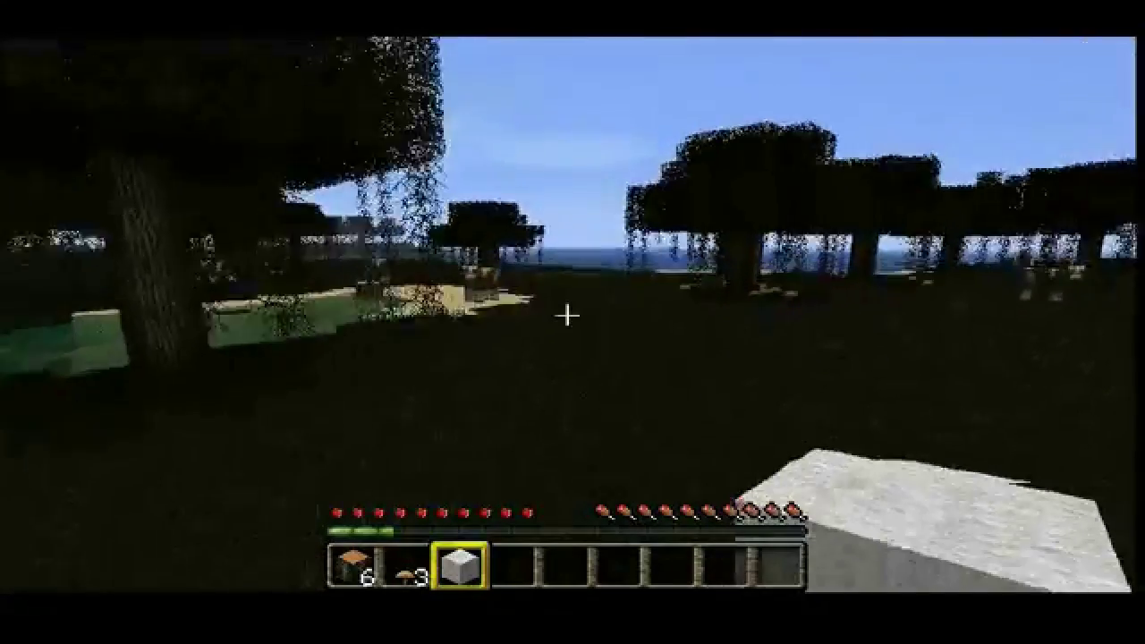
key(w)
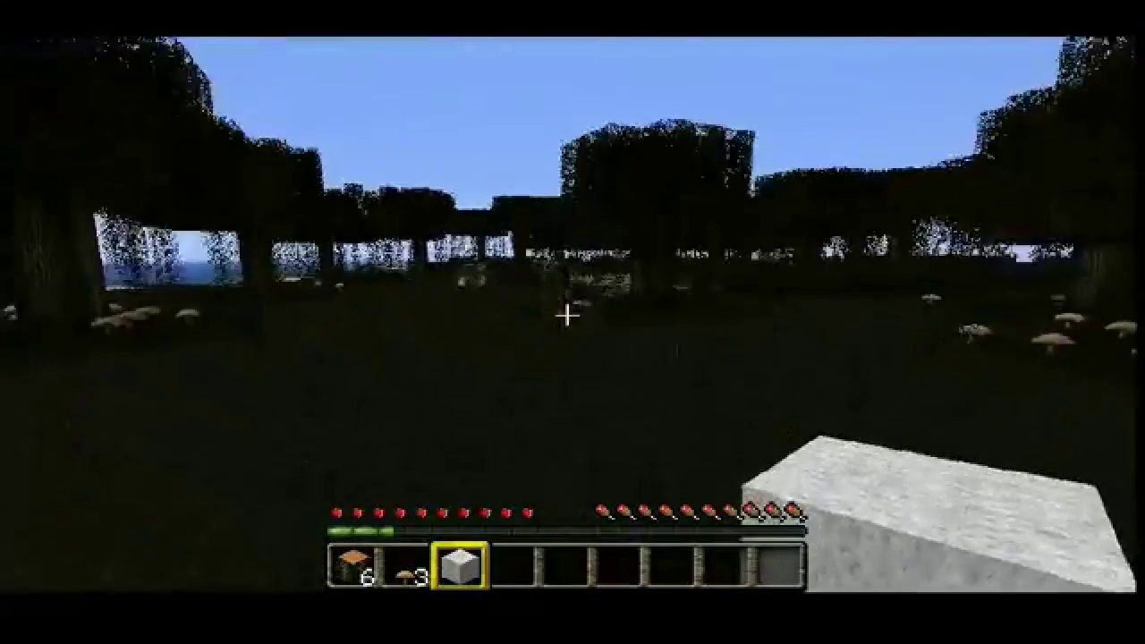
key(w)
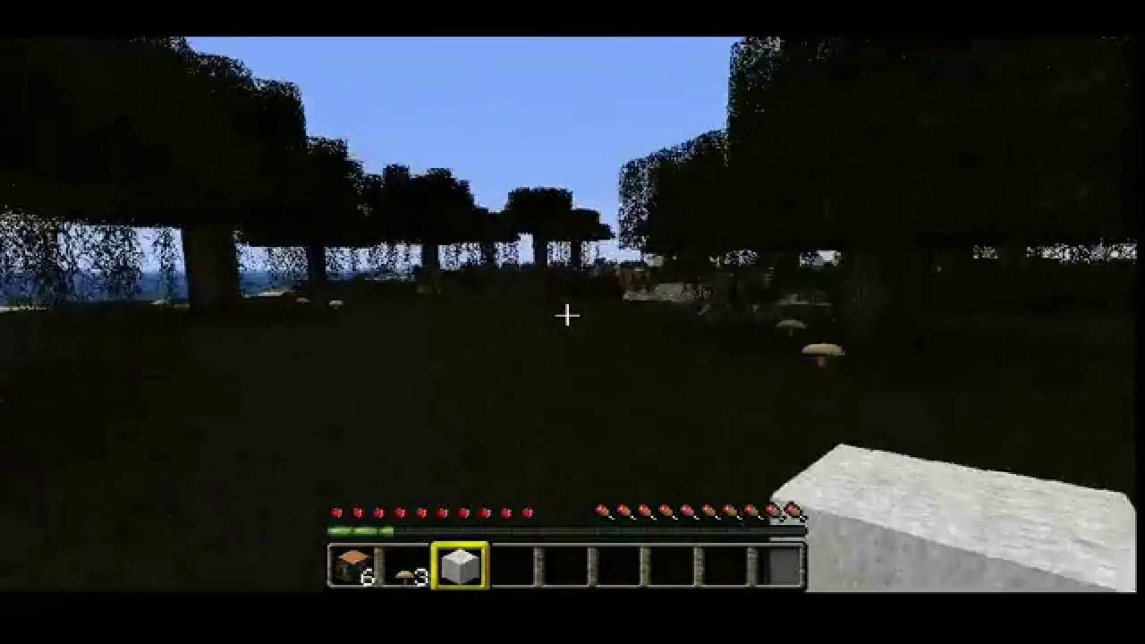
key(w)
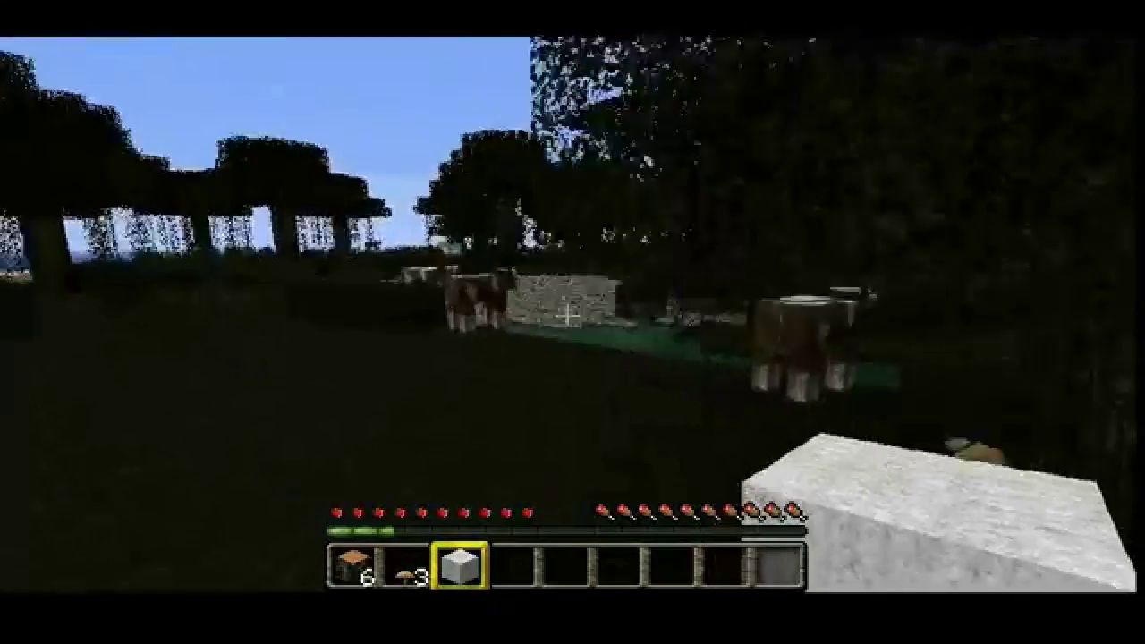
key(w)
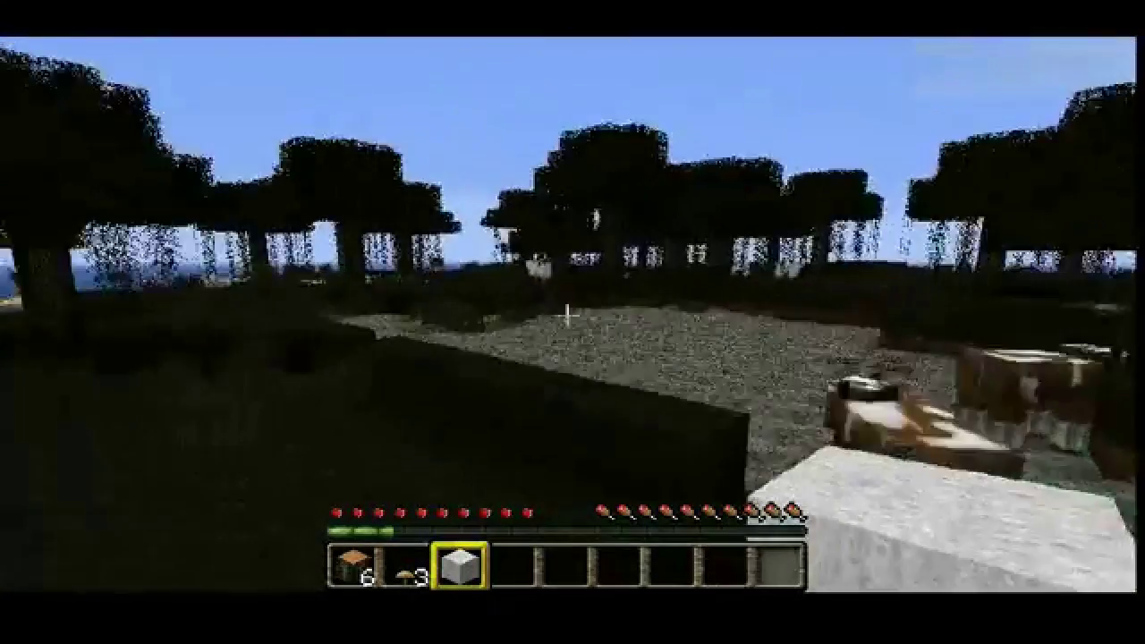
key(w)
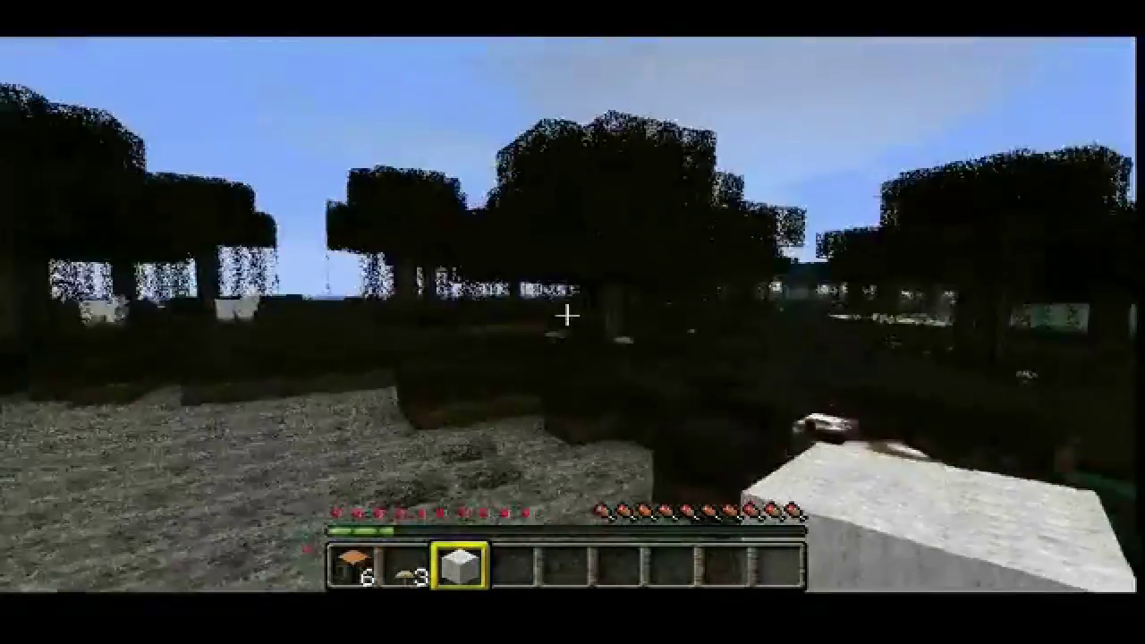